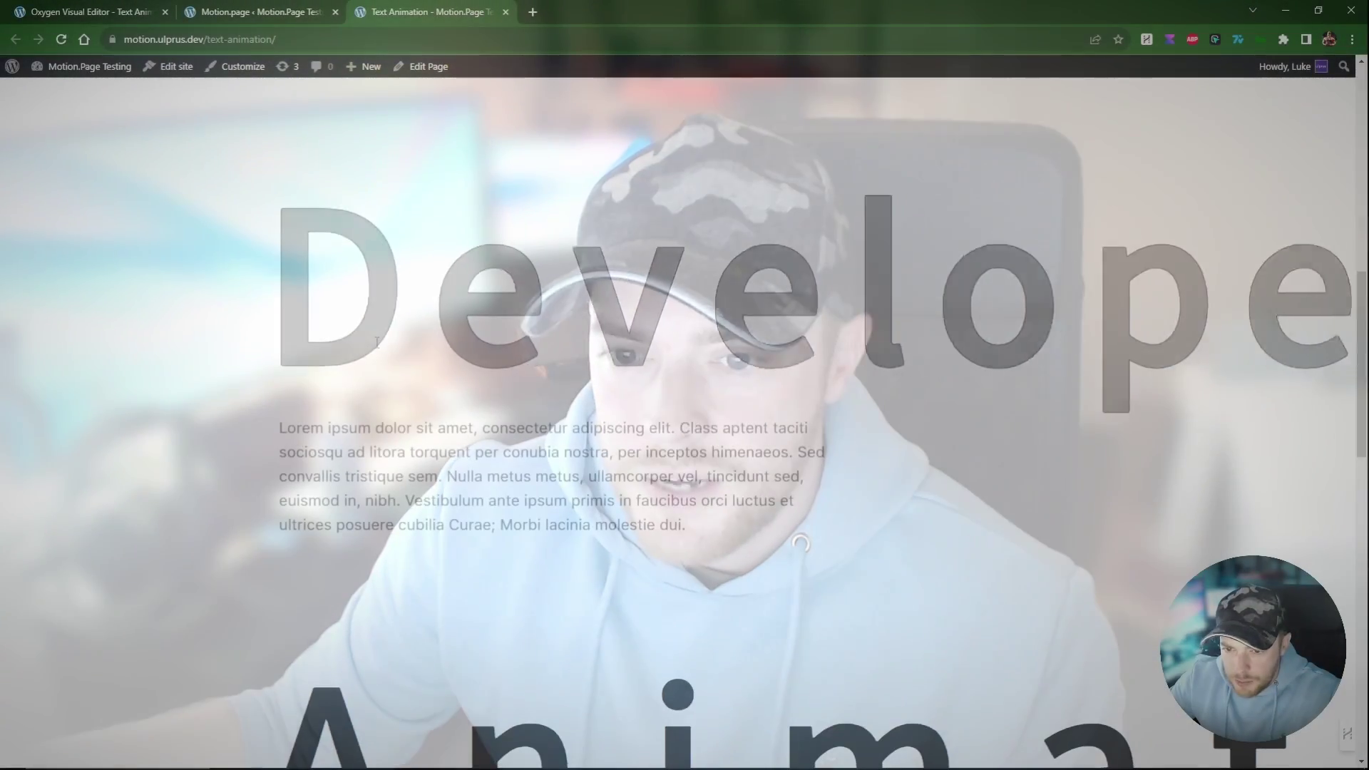
Scroll through the Text Animation demo page, then go to the site's WordPress admin dashboard.
scroll(376, 342, "down", 6)
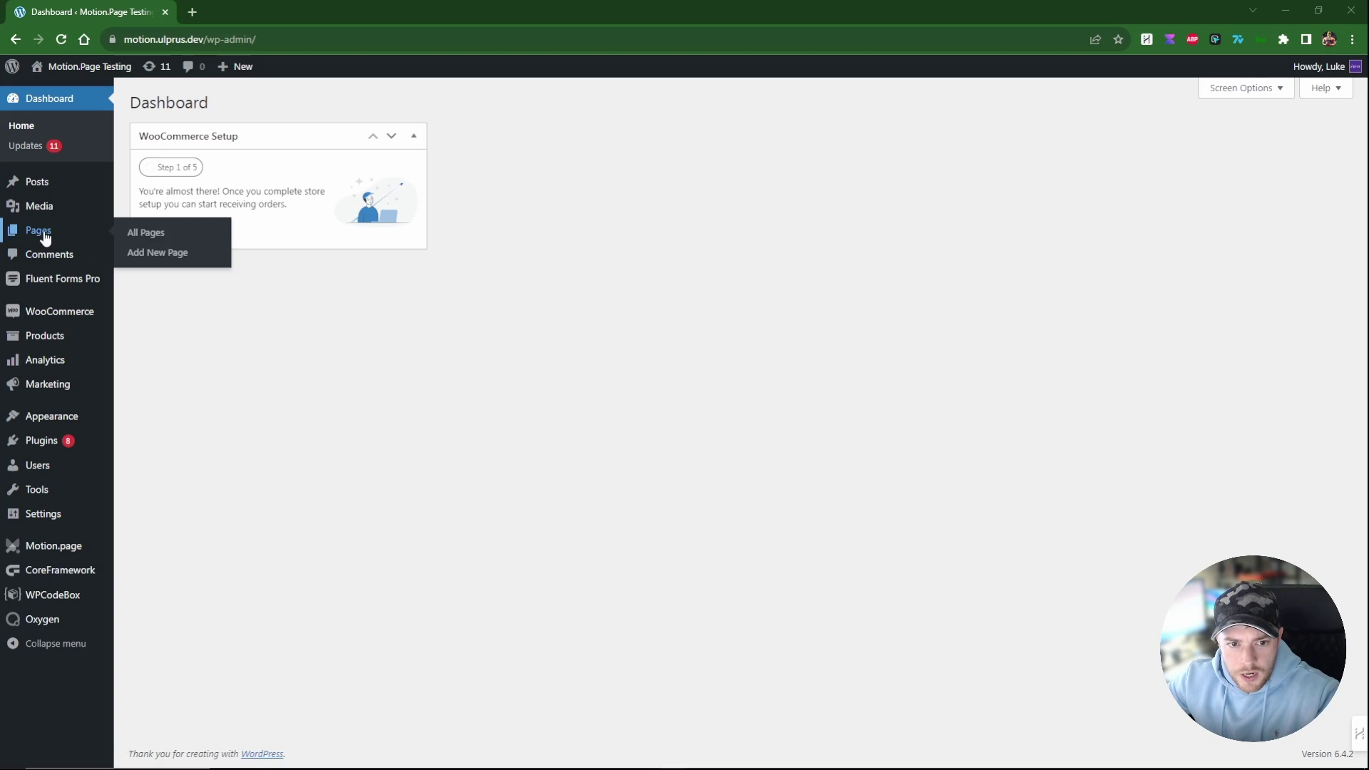
Add a new page titled 'Text Animation', publish it, and open it in Oxygen.
left_click(137, 233)
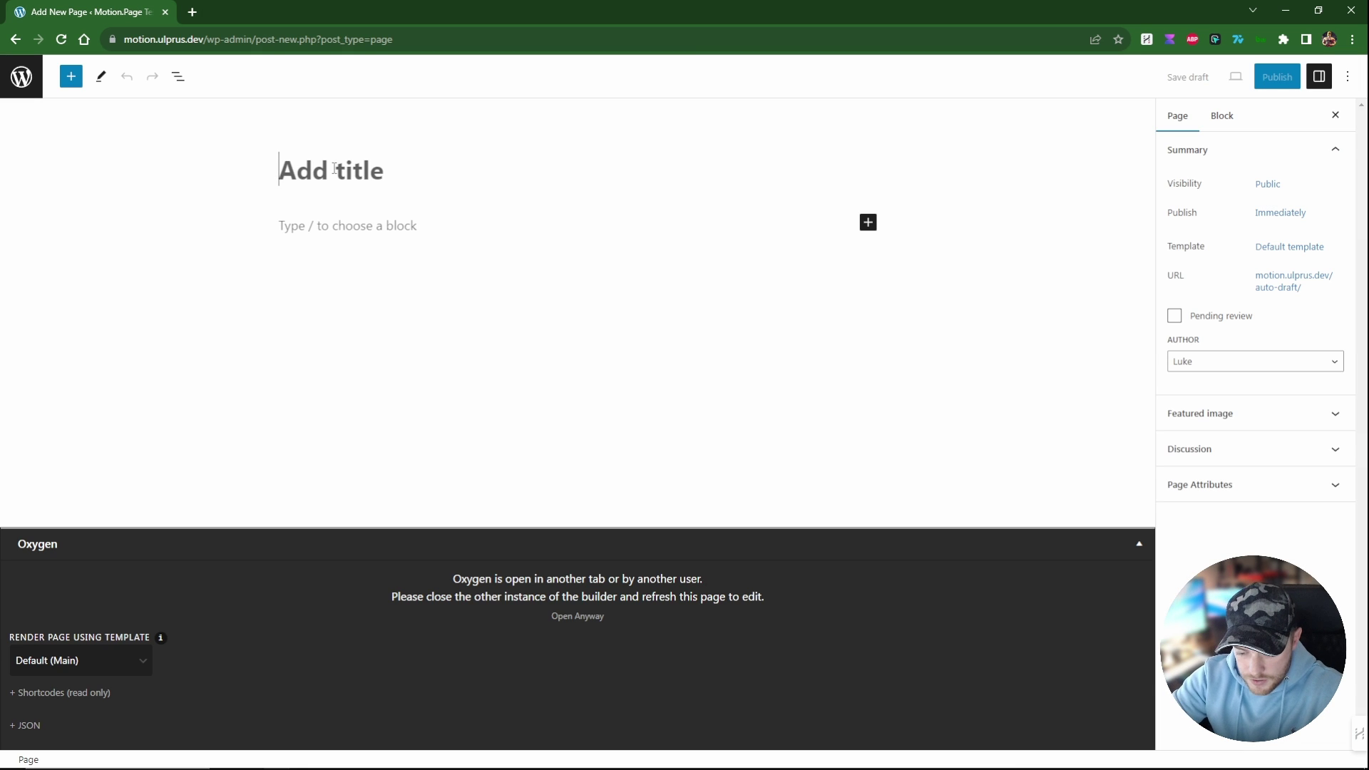
type("Text Animation")
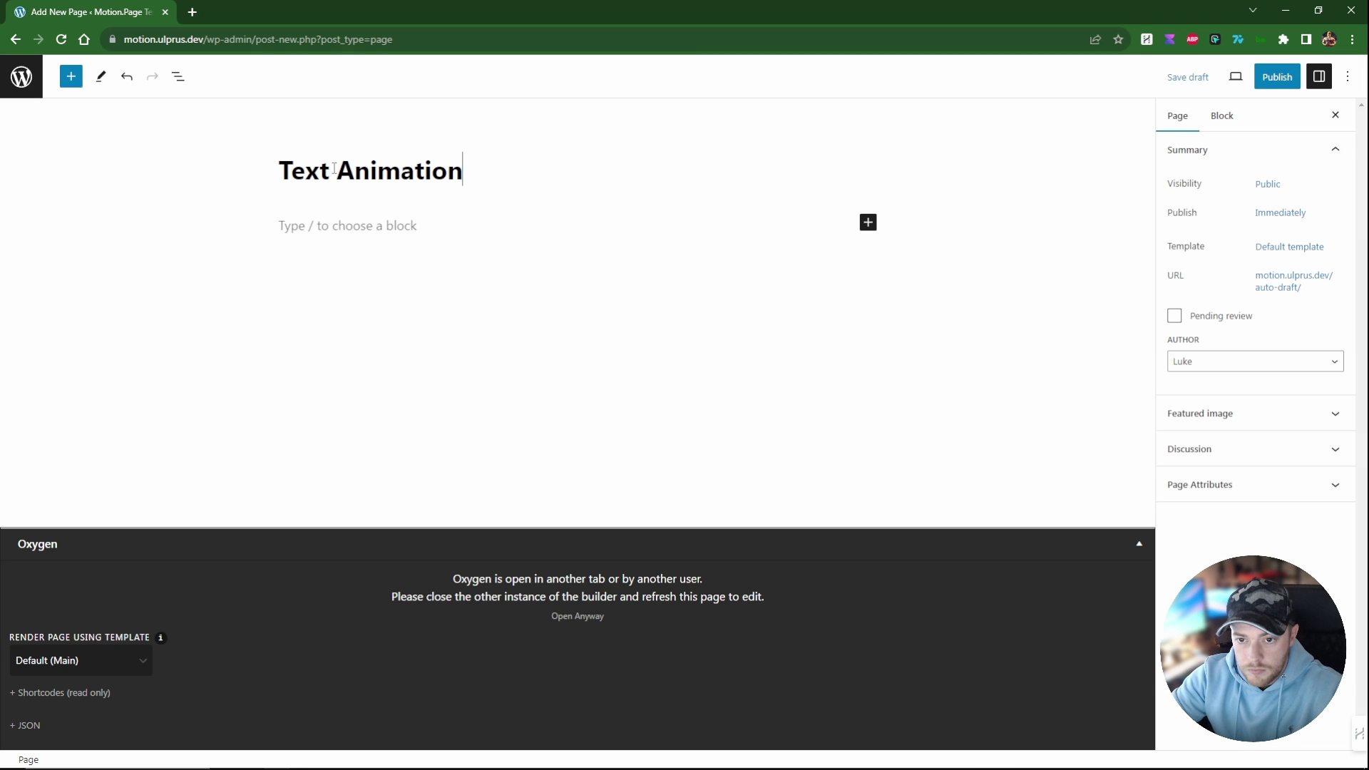
left_click(1258, 77)
left_click(1231, 82)
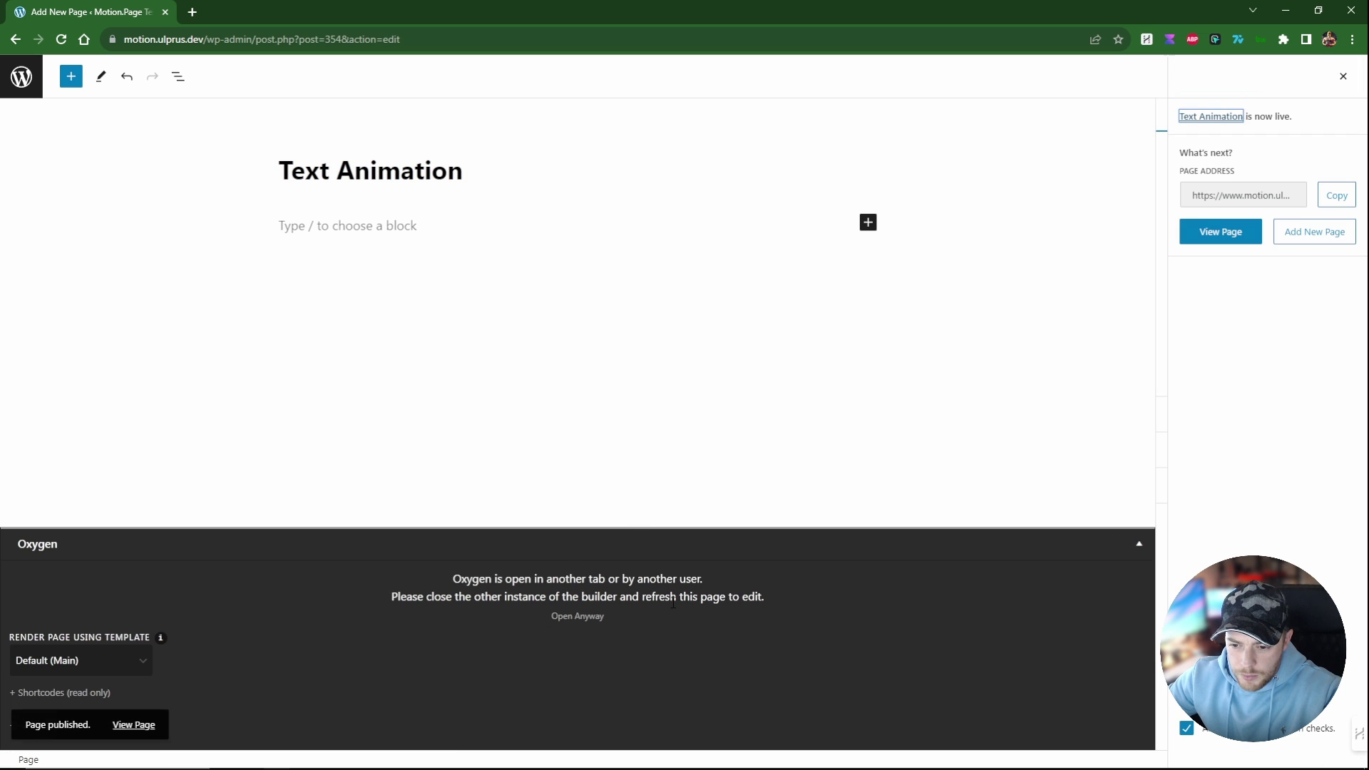
left_click(591, 618)
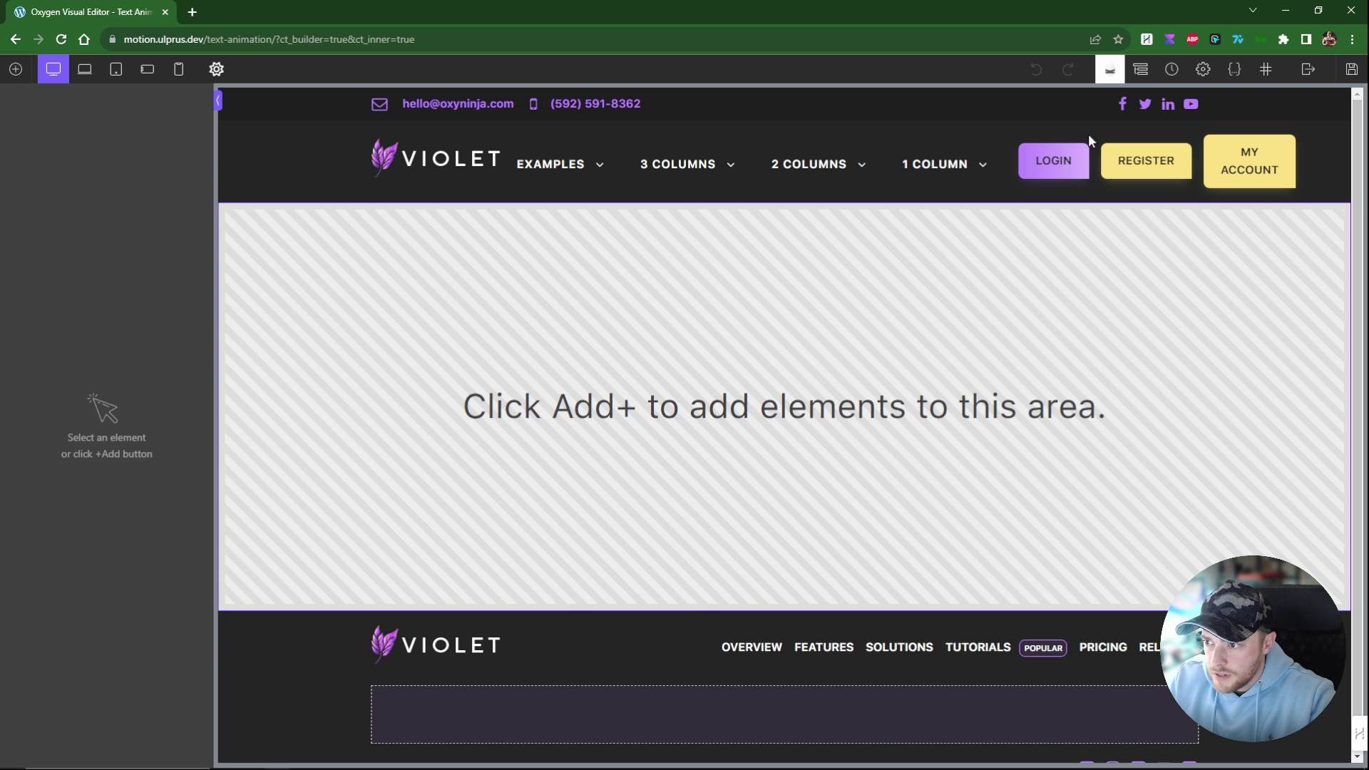
Add a 100vh full-screen section and duplicate it as Section #3.
left_click(1141, 69)
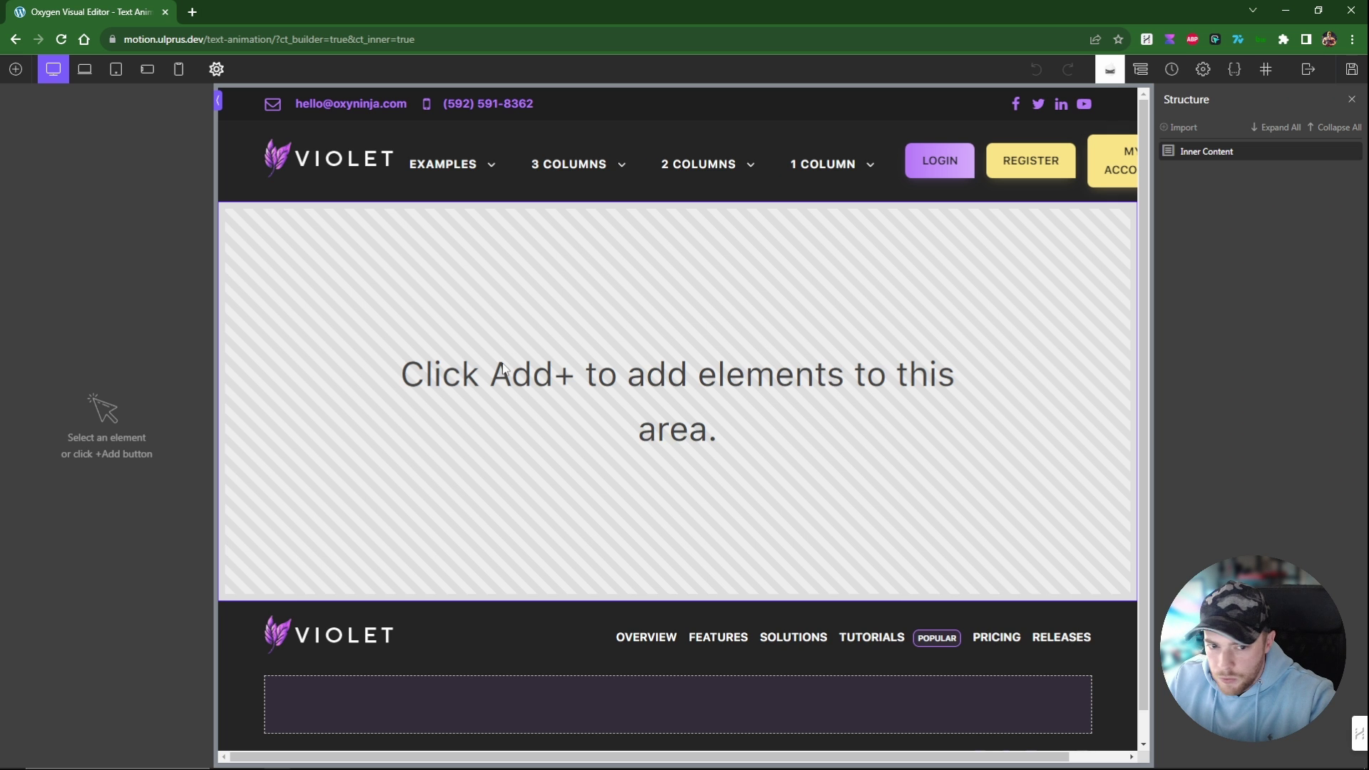
left_click(15, 70)
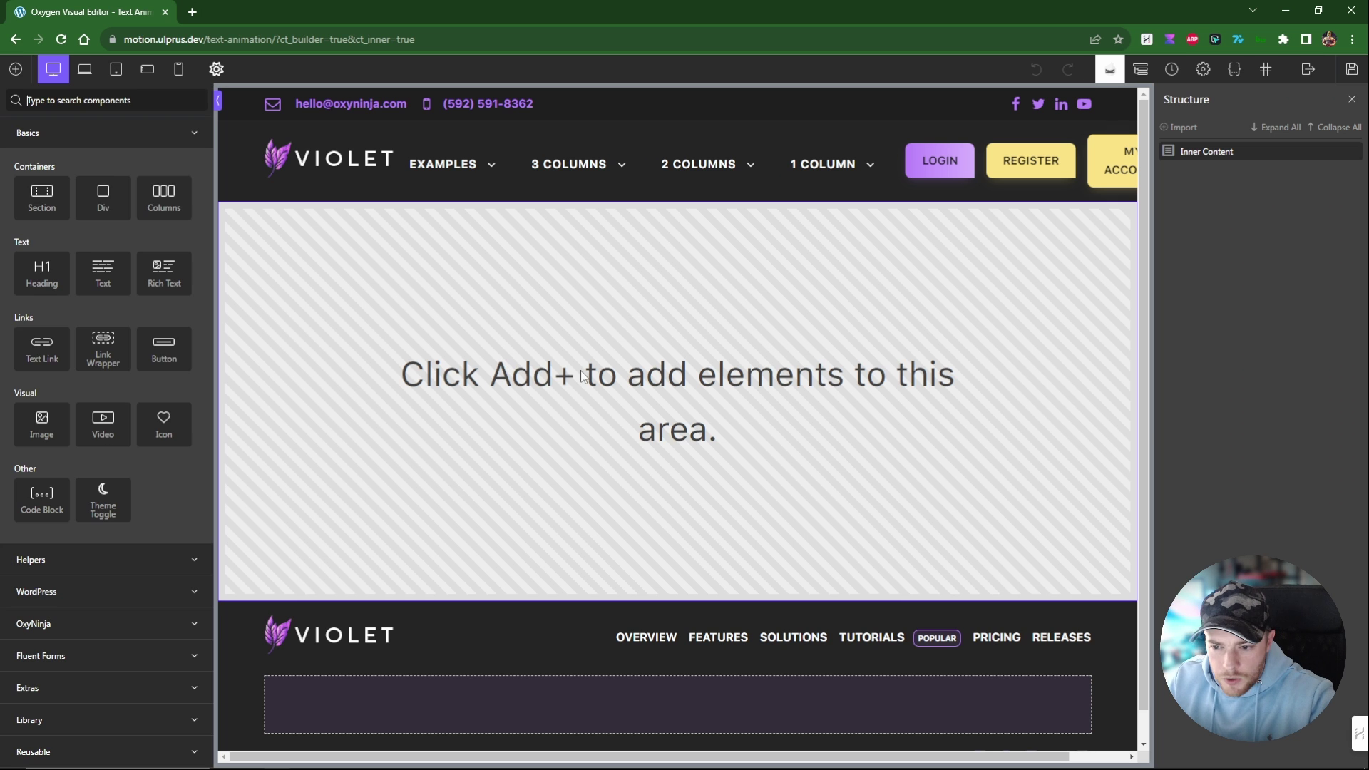
left_click(41, 196)
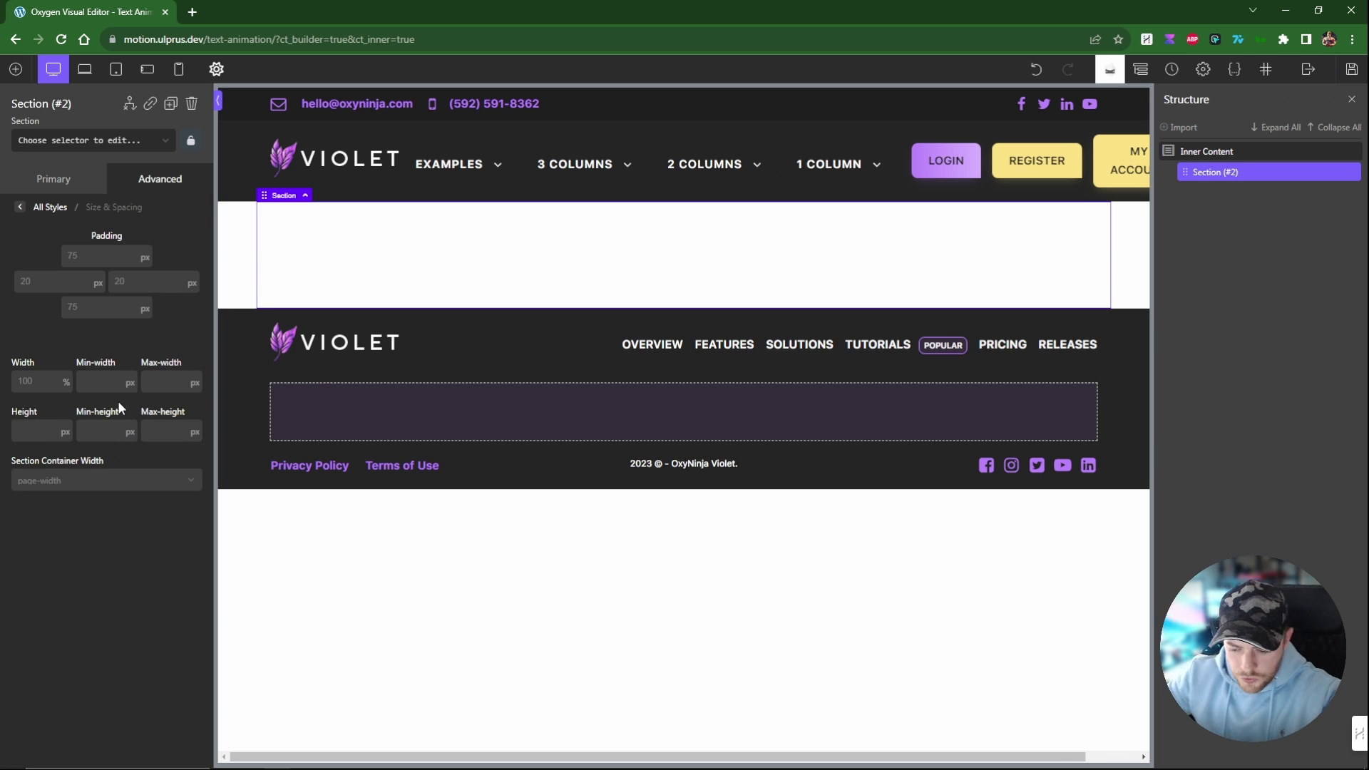
type("100vh")
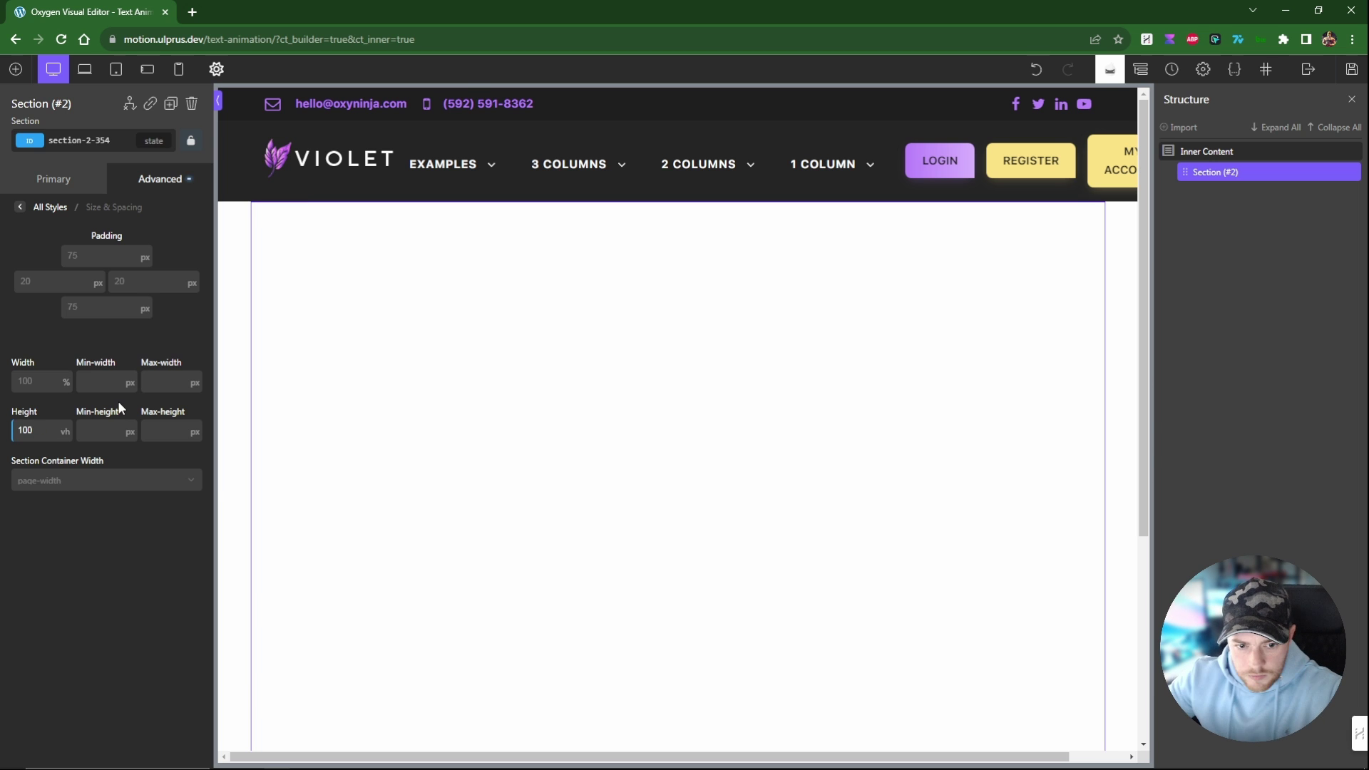
left_click(1207, 151)
left_click(1212, 173)
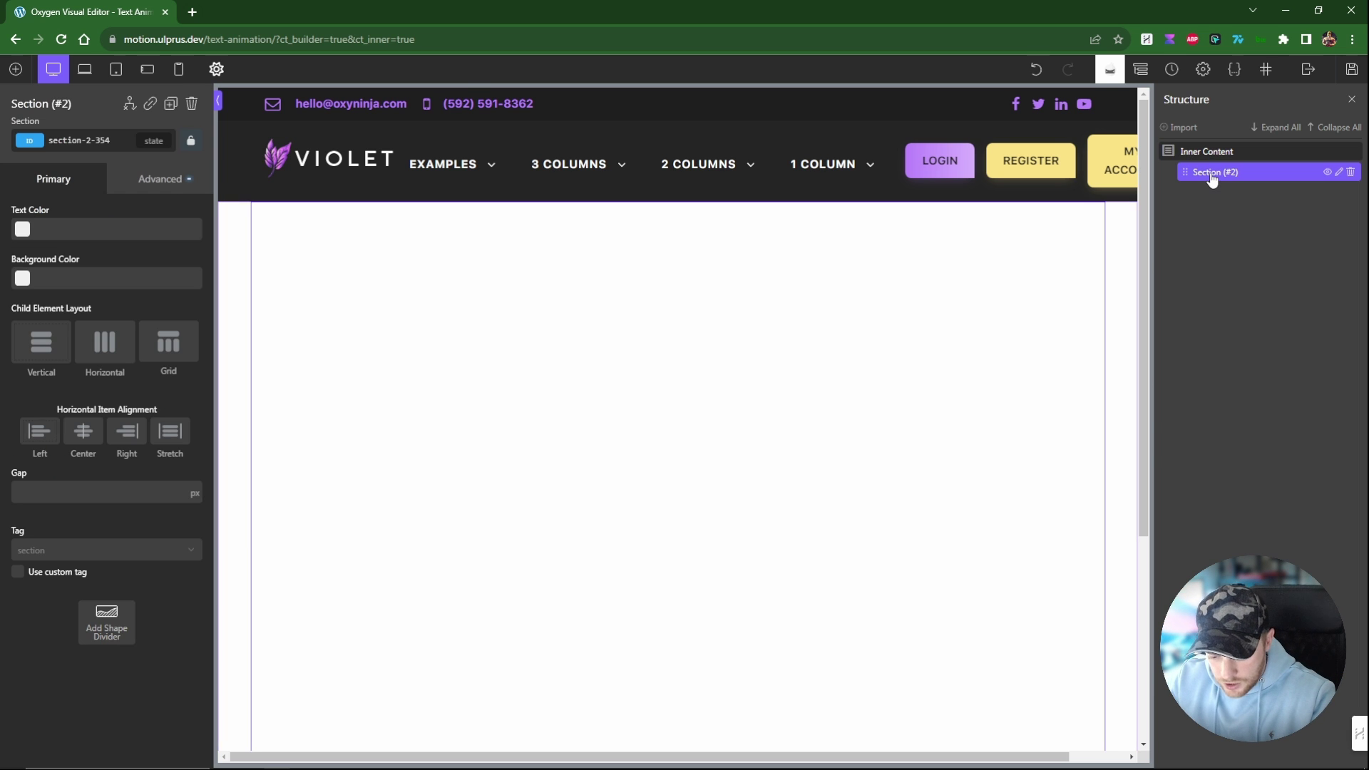
key("ctrl+l")
left_click(1214, 191)
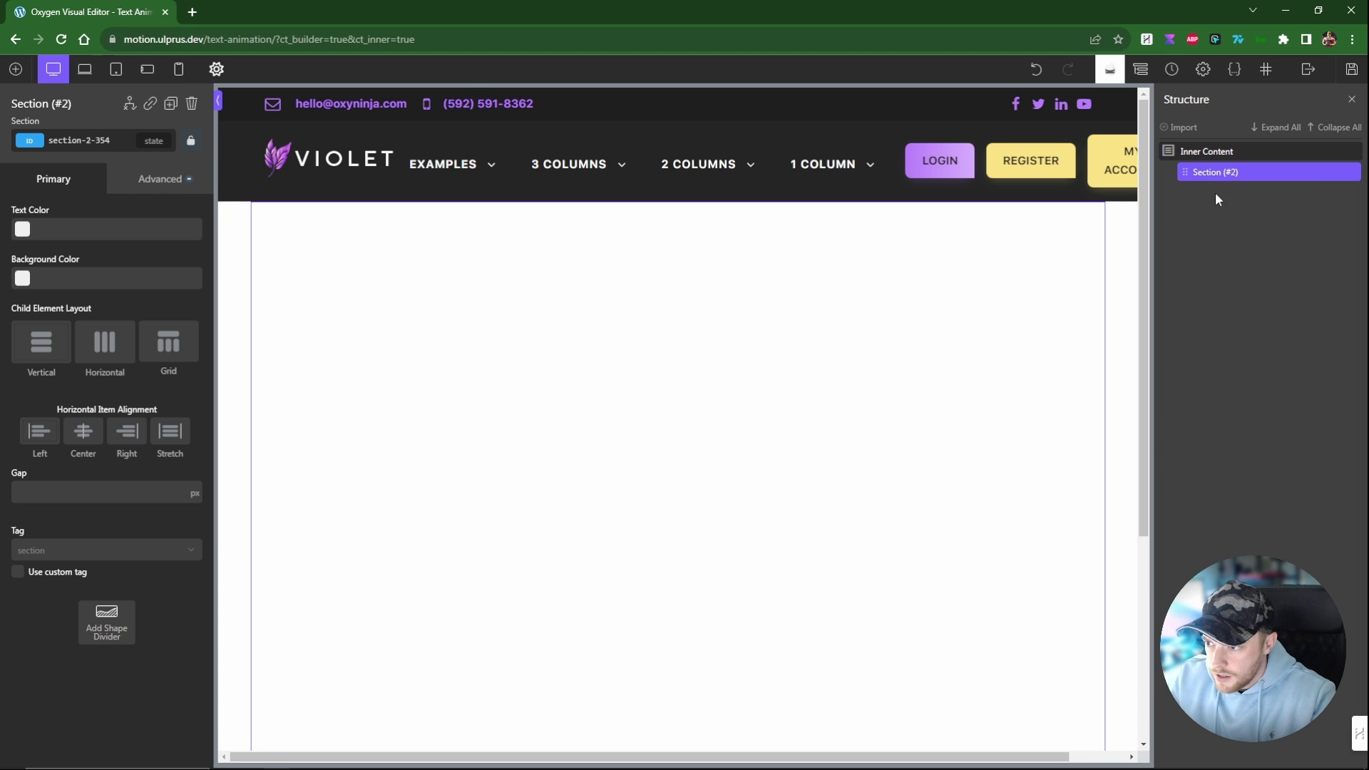
key("ctrl+d")
Add another section, Section #4, and move it above Section #3.
left_click(1226, 154)
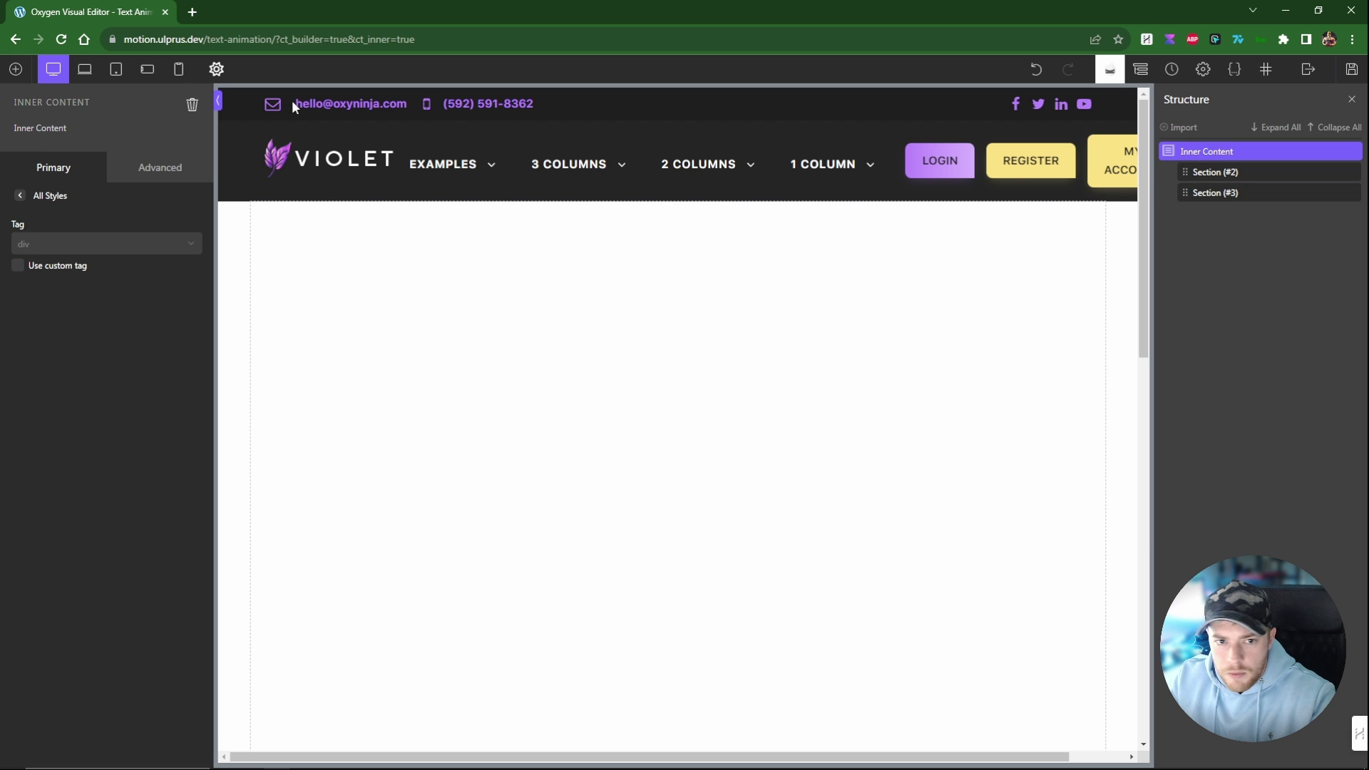
left_click(16, 69)
left_click(41, 194)
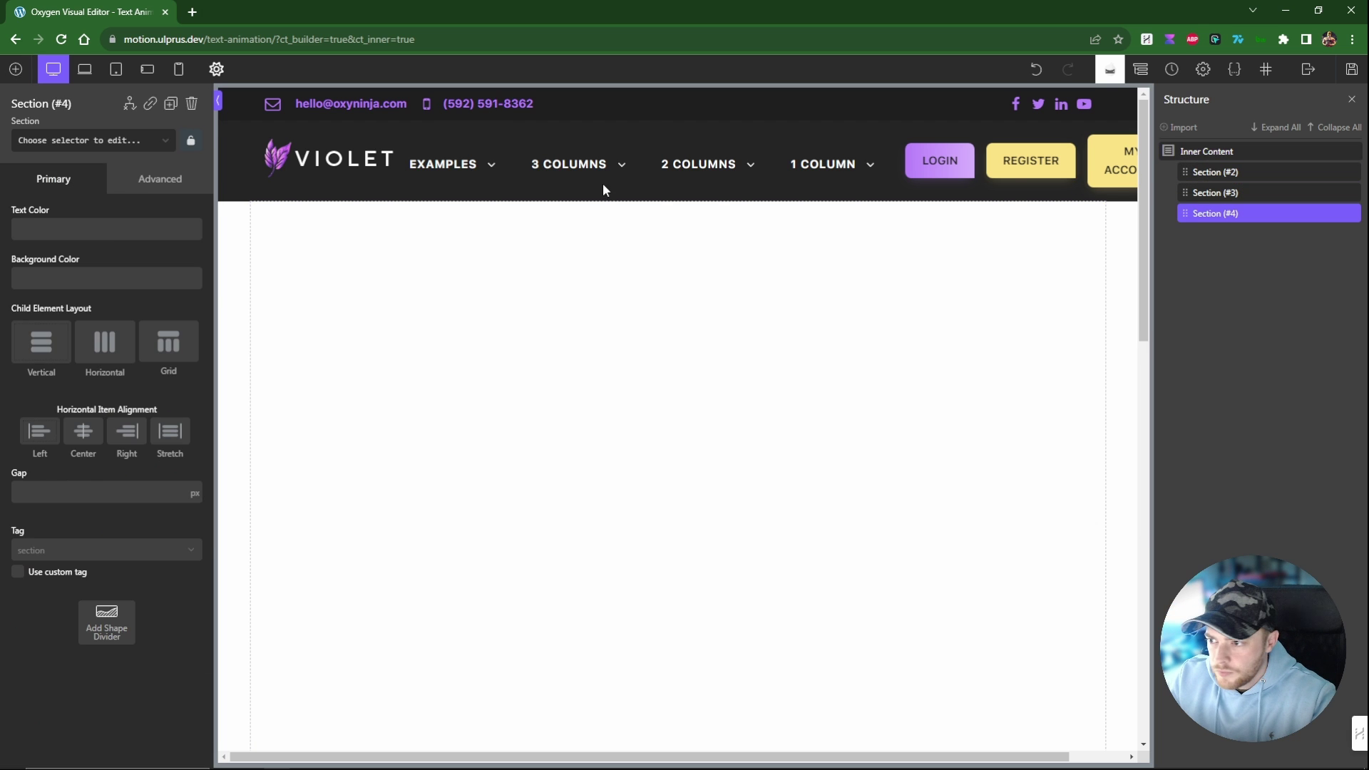
mouse_move(1211, 213)
left_mouse_down()
mouse_move(1222, 185)
mouse_move(1226, 200)
left_mouse_up()
scroll(982, 313, "up", 5)
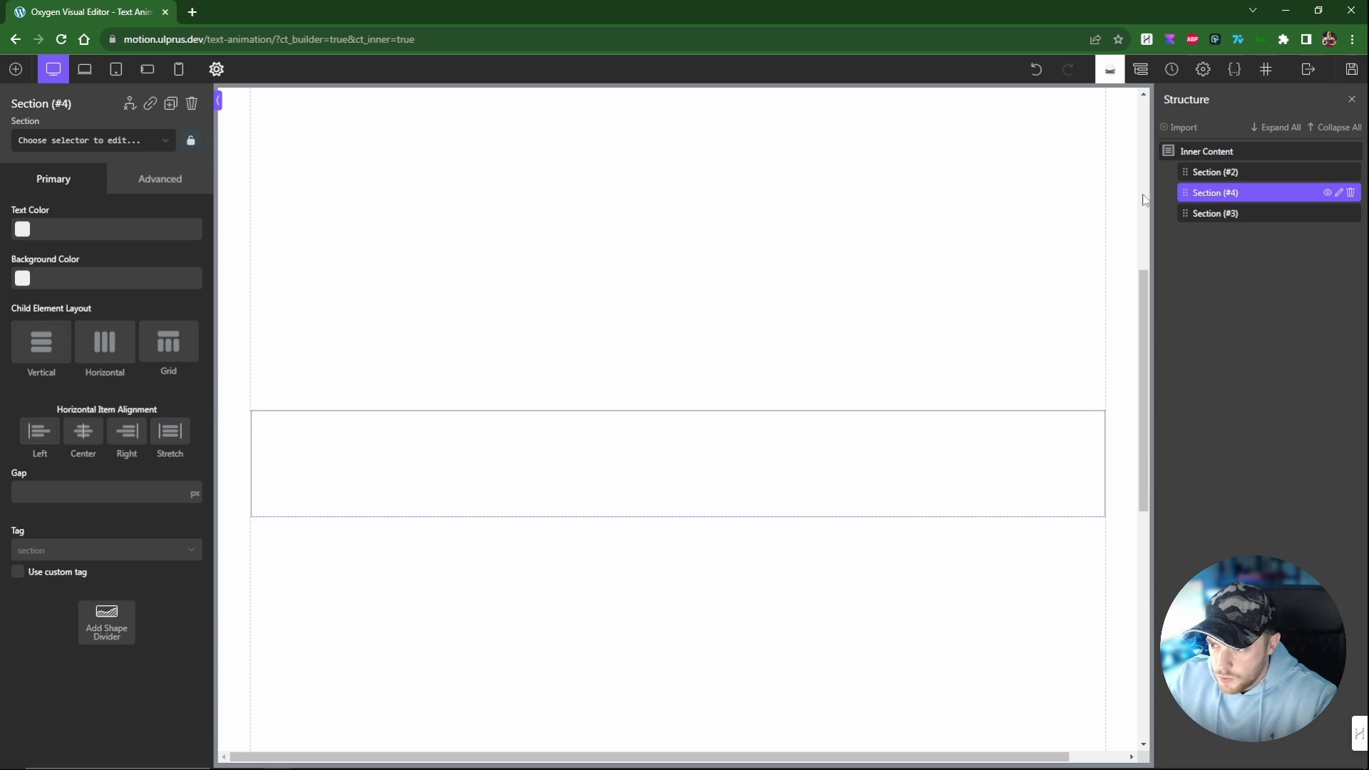
Add a 'Developer' heading with a pasted Lorem ipsum text block beneath it.
left_click(15, 68)
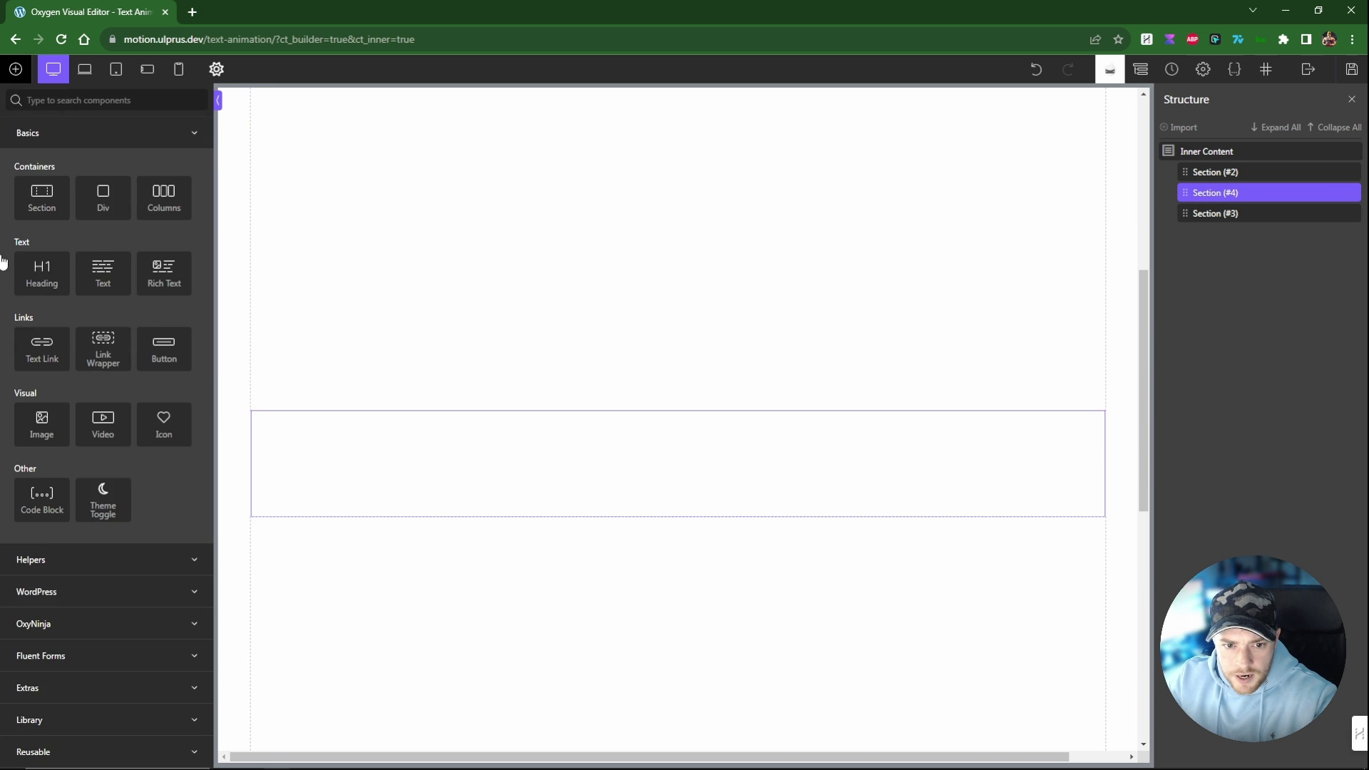
left_click(64, 289)
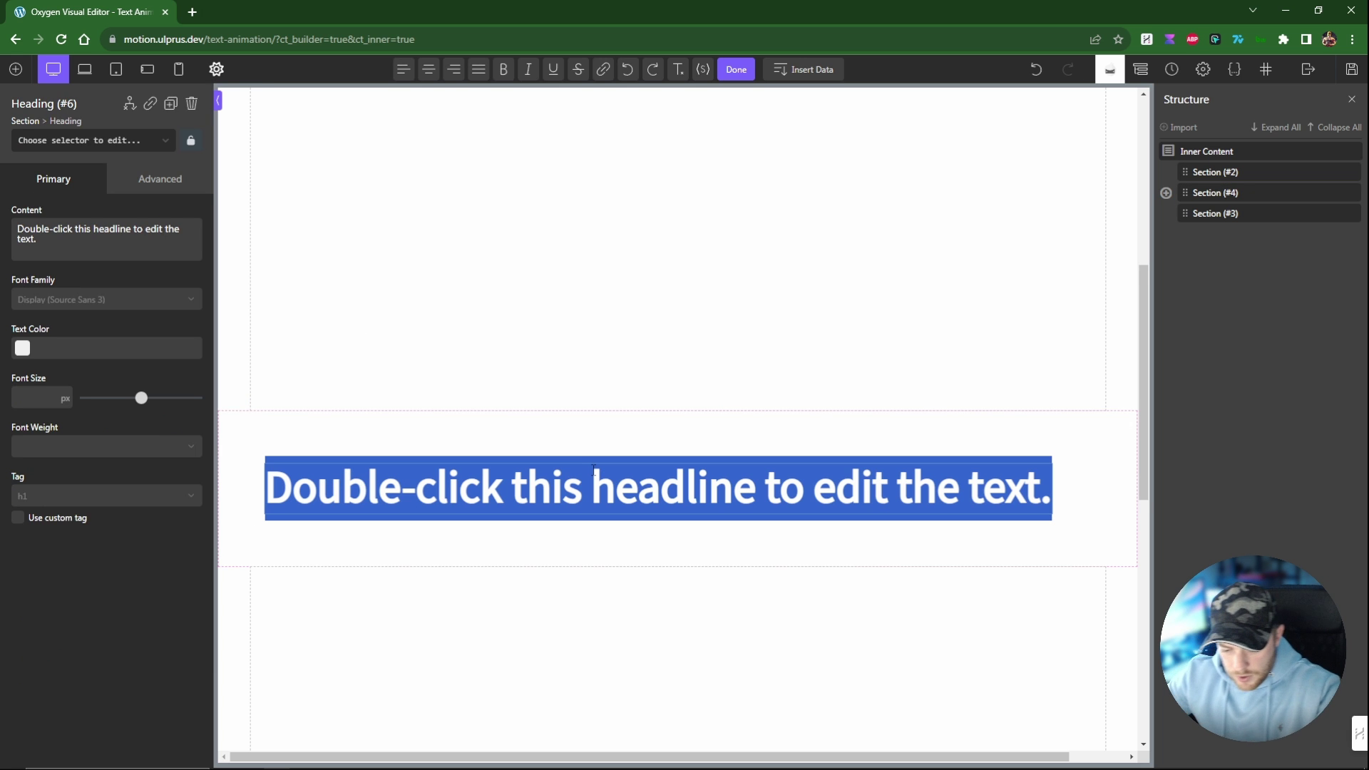
type("Developer")
left_click(592, 473)
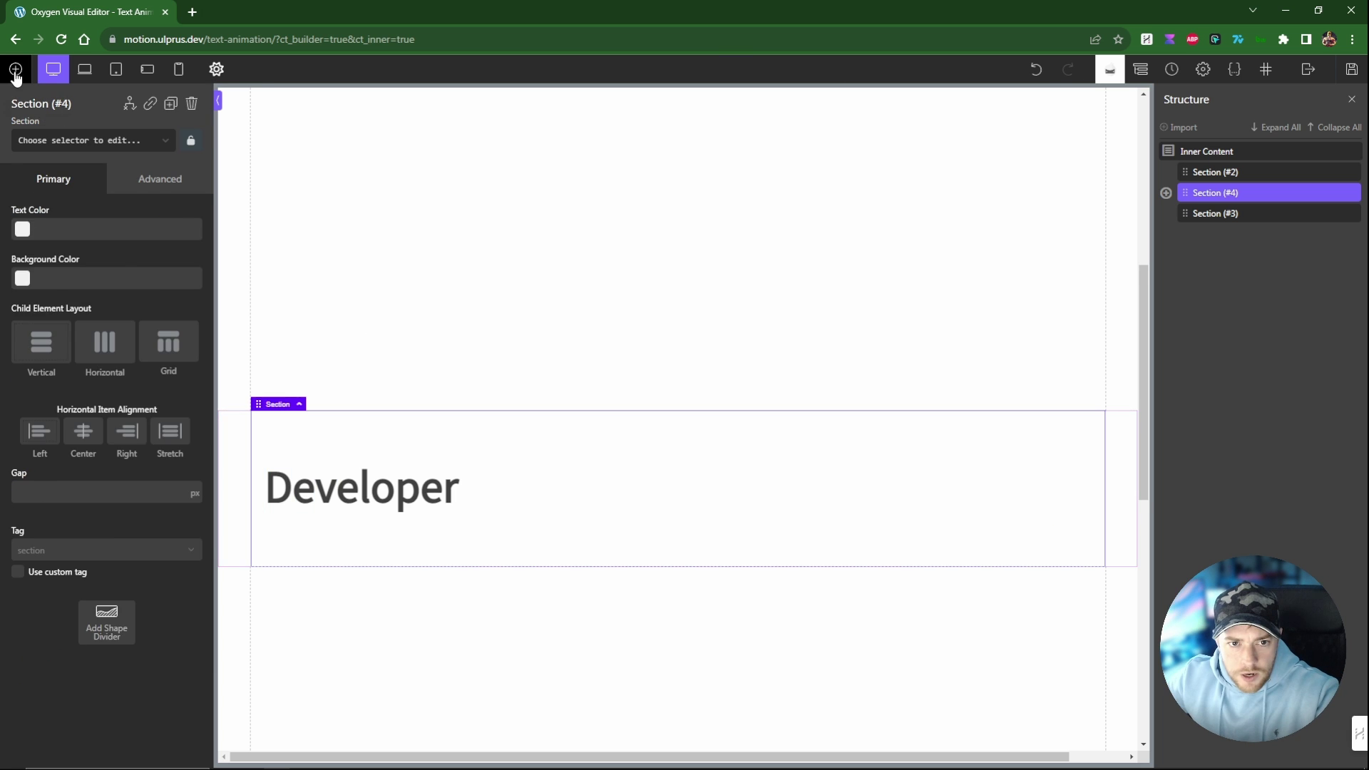
left_click(16, 68)
left_click(91, 288)
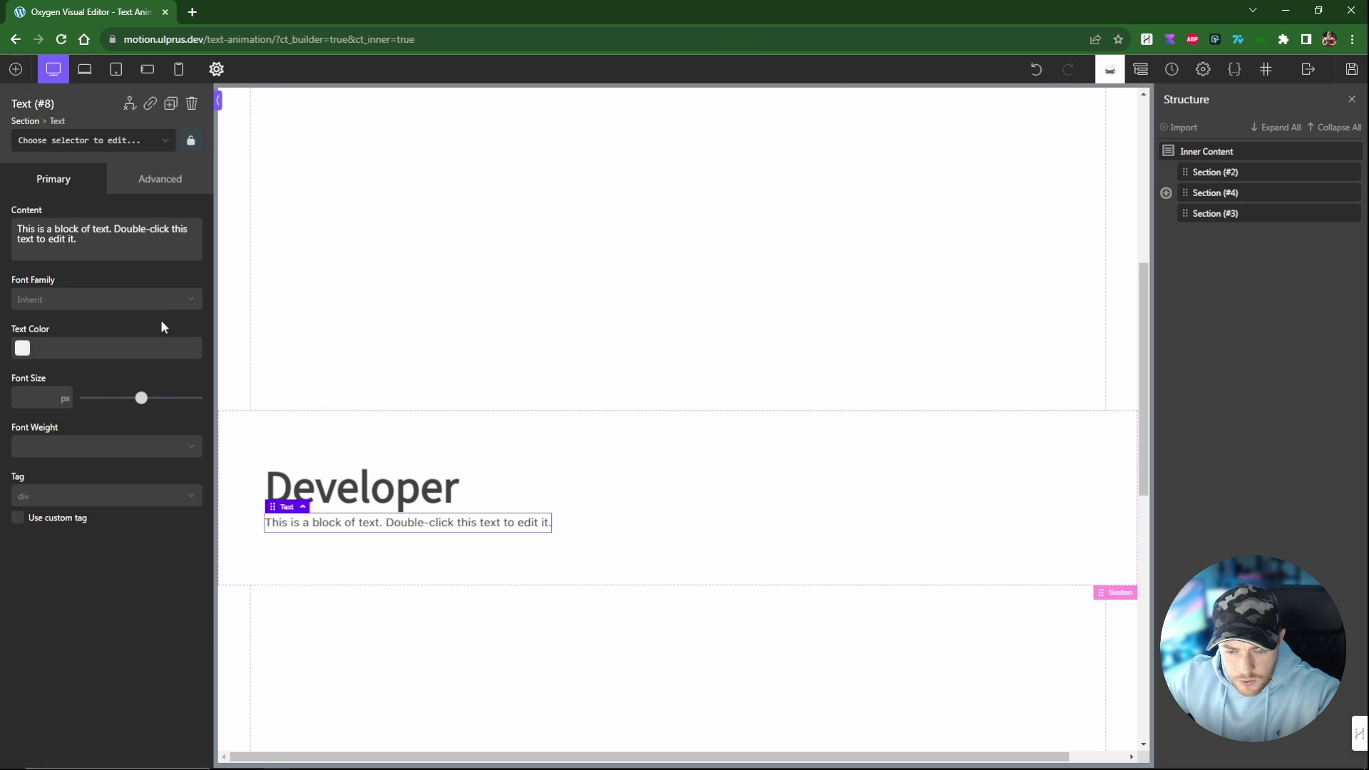
double_click(339, 527)
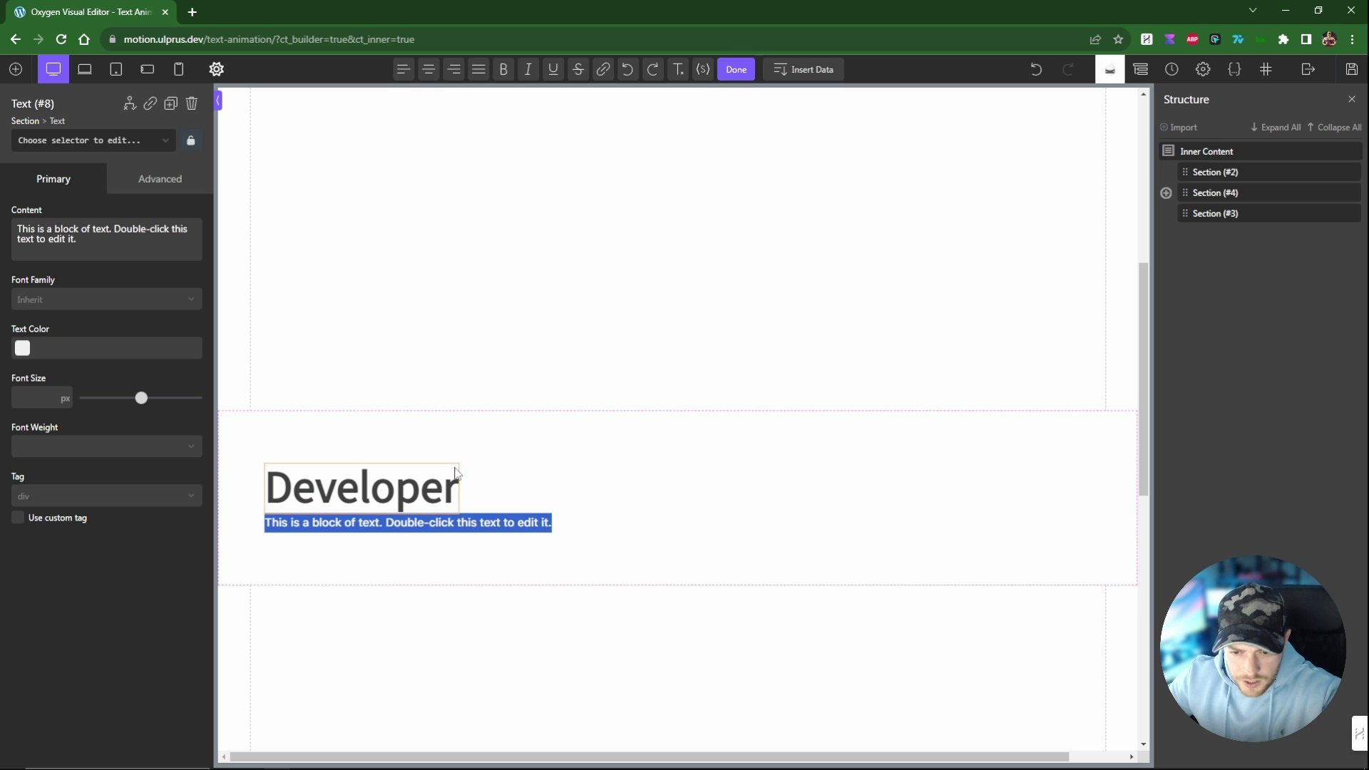
key("BackSpace")
type("Lorem ipsum dolor sit amet, consectetur adipiscing elit. Class aptent taciti sociosqu ad litora torquent per conubia nostra, per inceptos himenaeos. Sed convallis tristique sem. Nulla metus metus, ullamcorper vel, tincidunt sed, euismod in, nibh. Vestibulum ante ipsum primis in faucibus orci luctus et ultrices posuere cubilia Curae; Morbi lacinia molestie dui.")
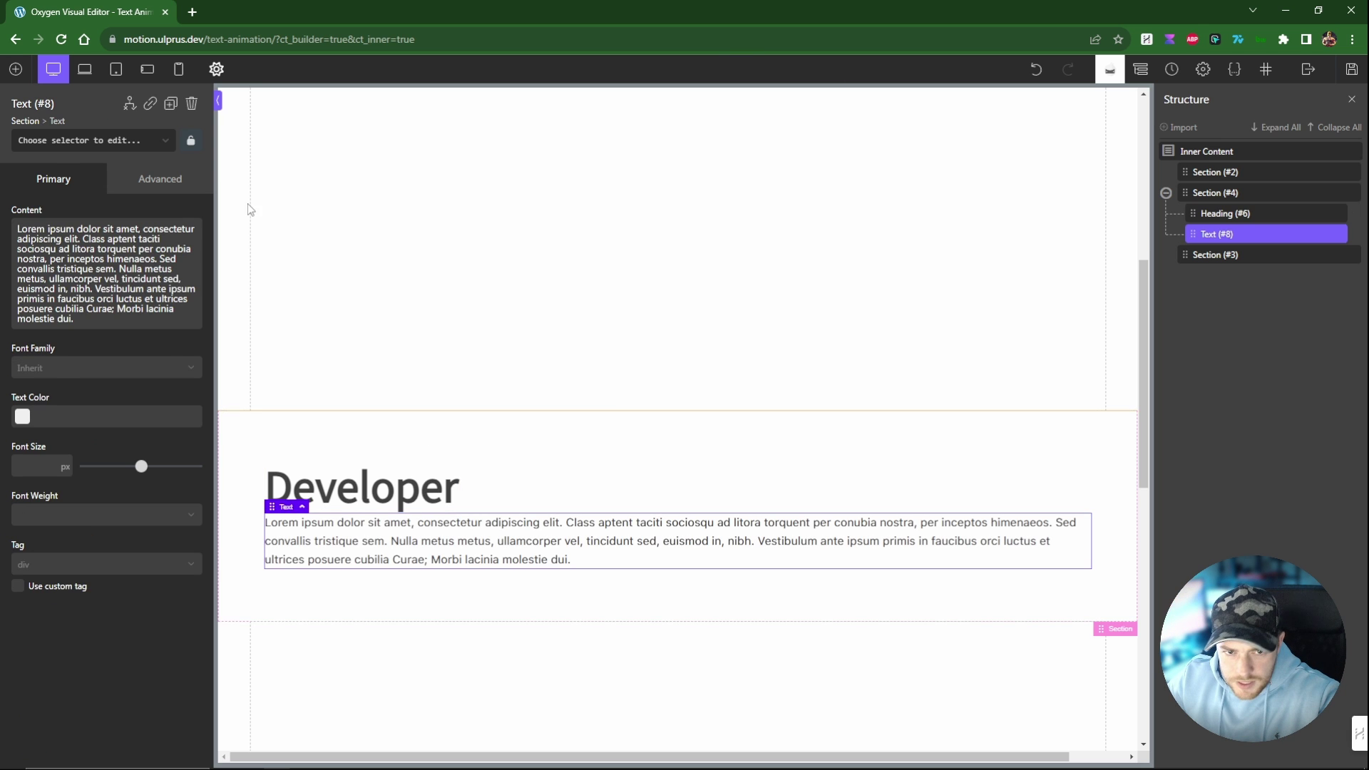
Apply the text-1 and max-width-50 classes to the paragraph.
left_click(58, 139)
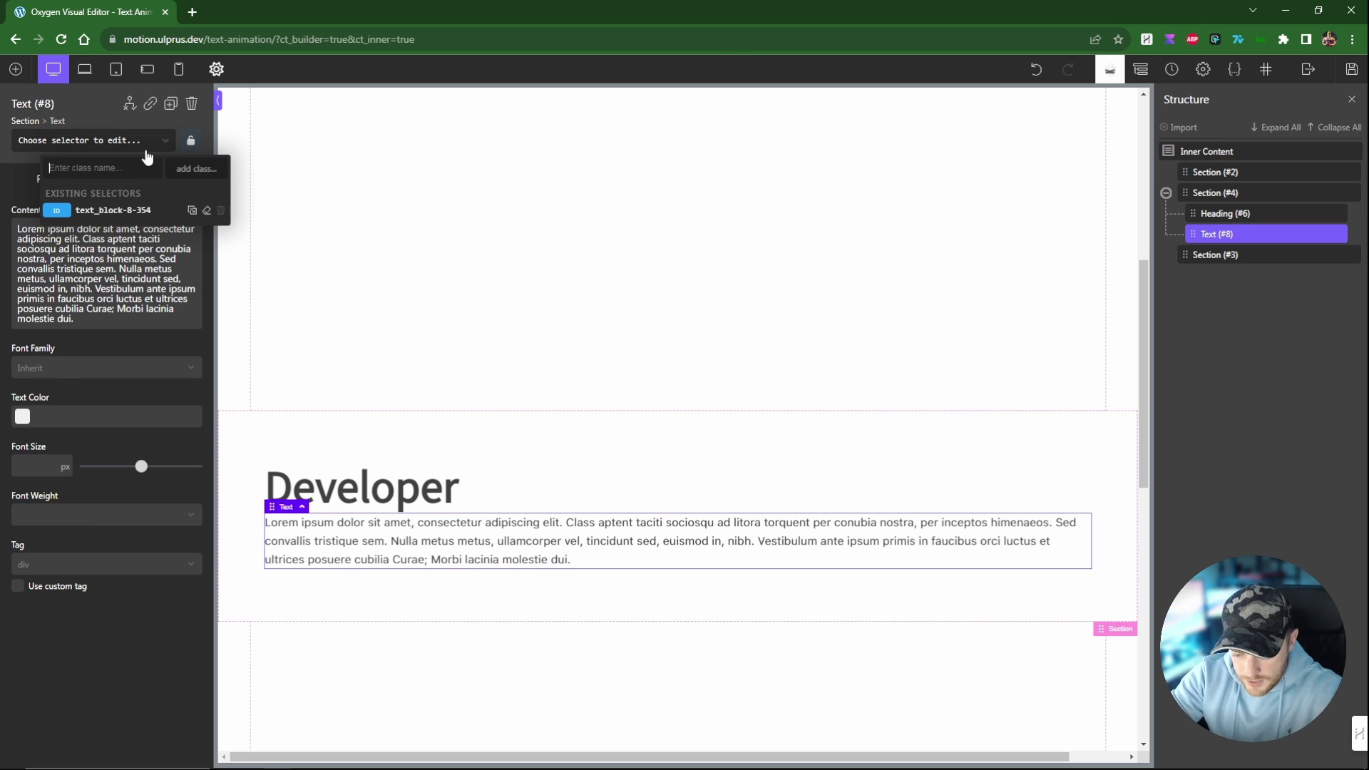
type("text-l")
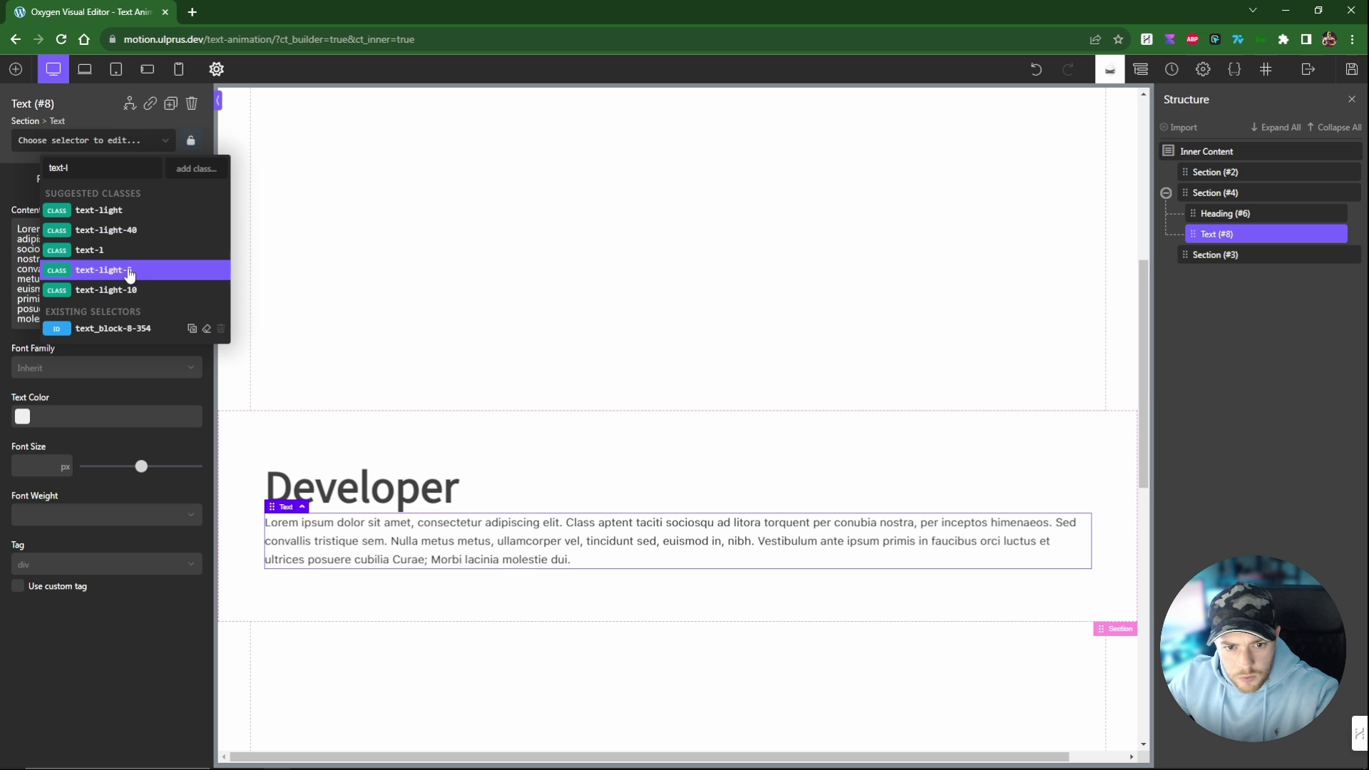
left_click(89, 249)
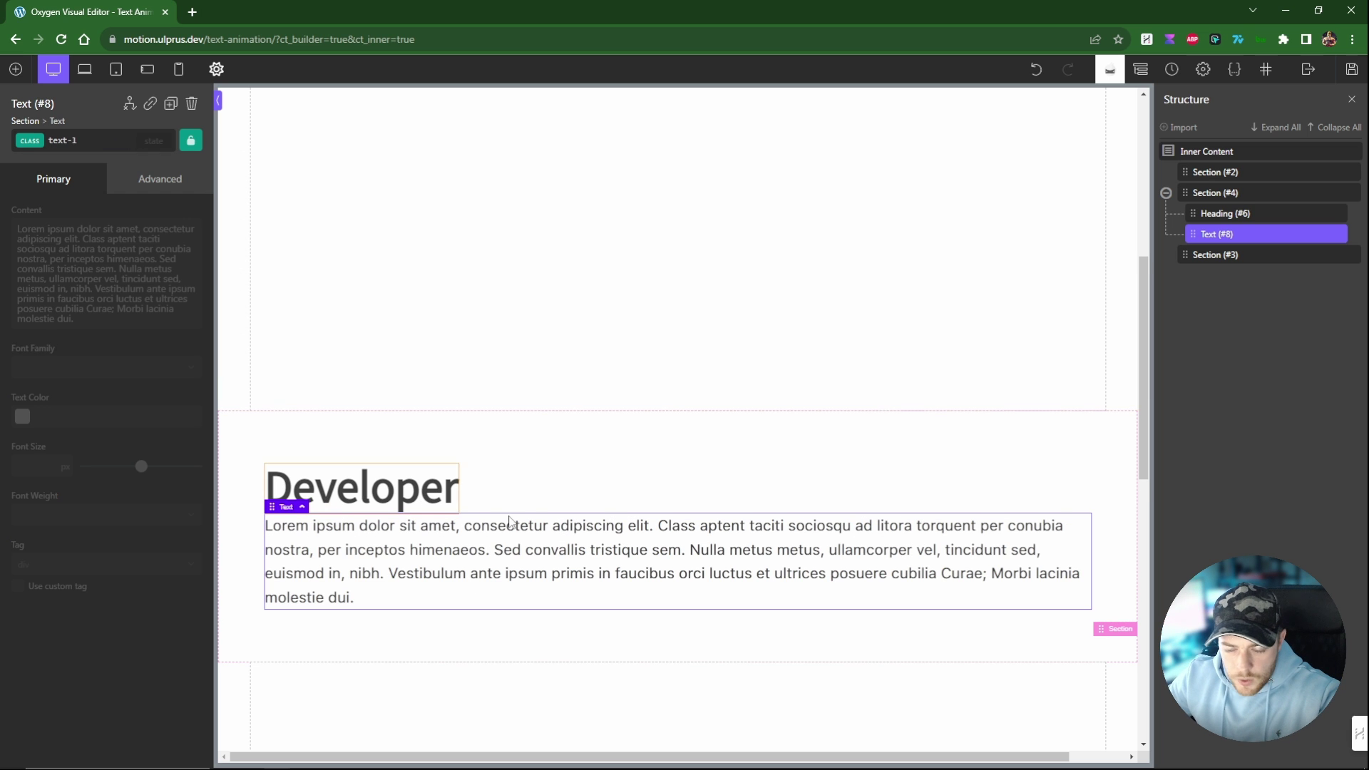
left_click(105, 140)
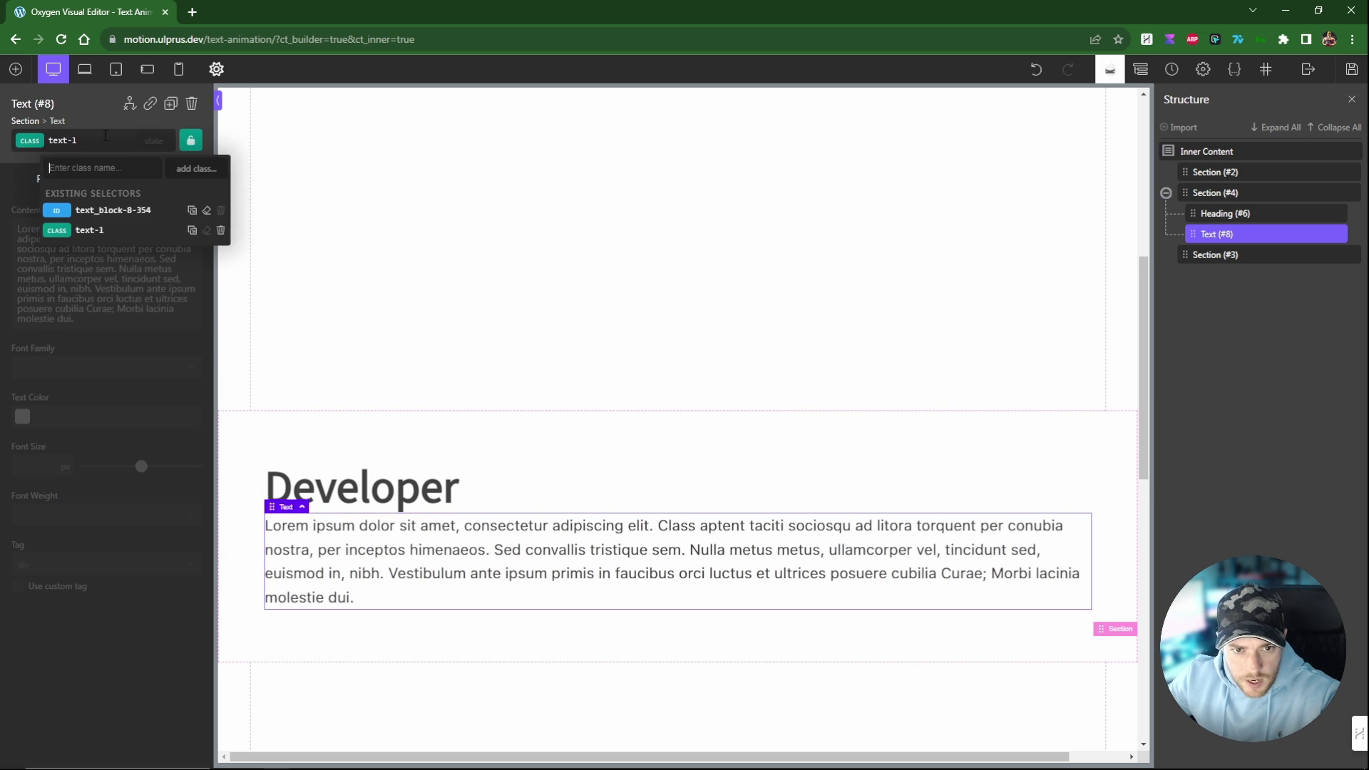
type("width")
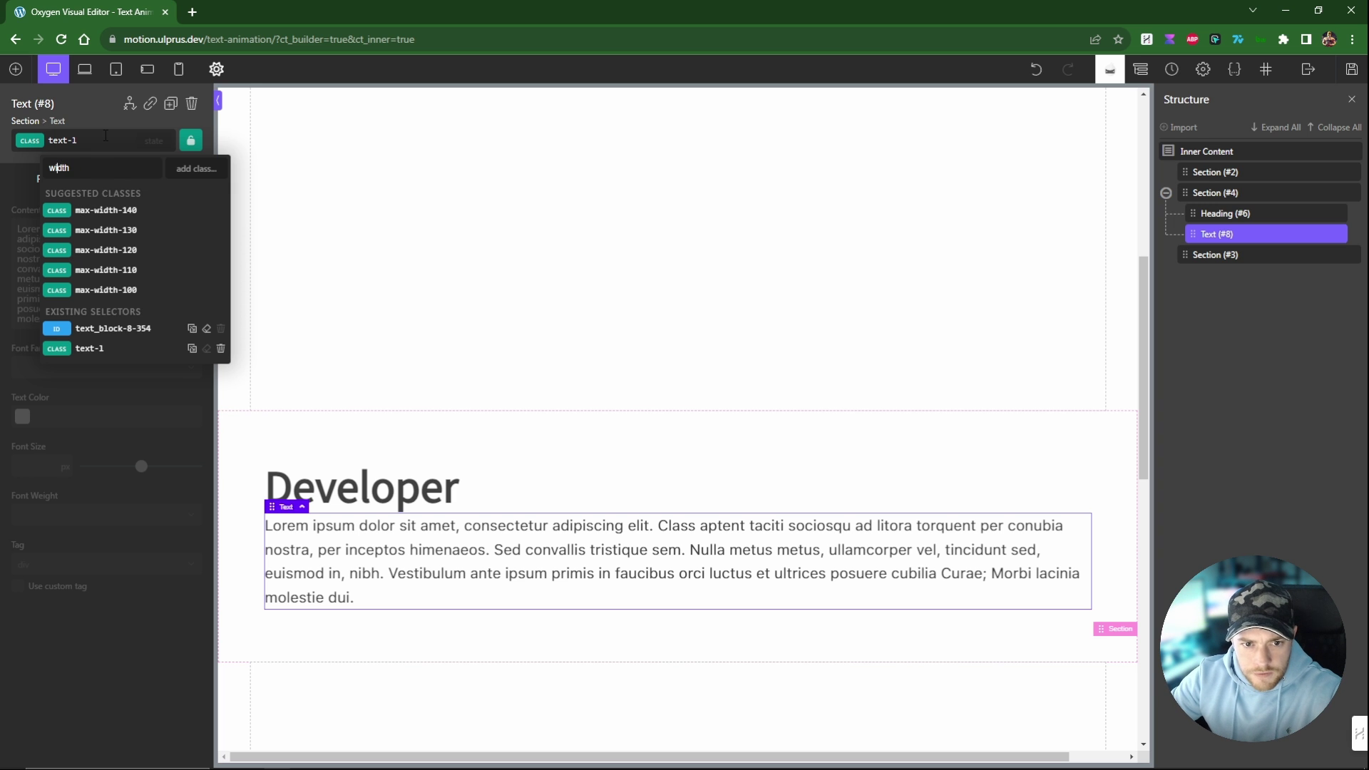
type("-50")
left_click(128, 213)
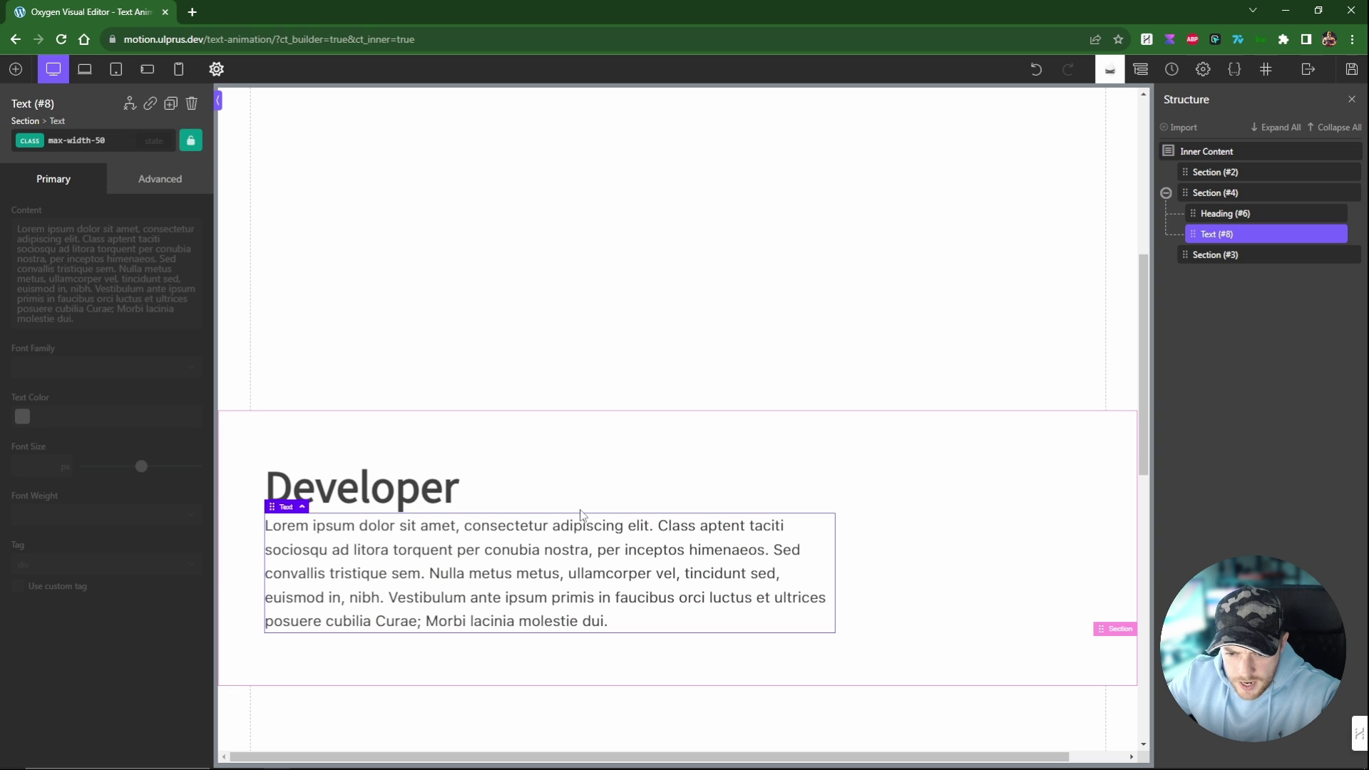
Add the class text-animation--heading to the Developer heading.
left_click(361, 494)
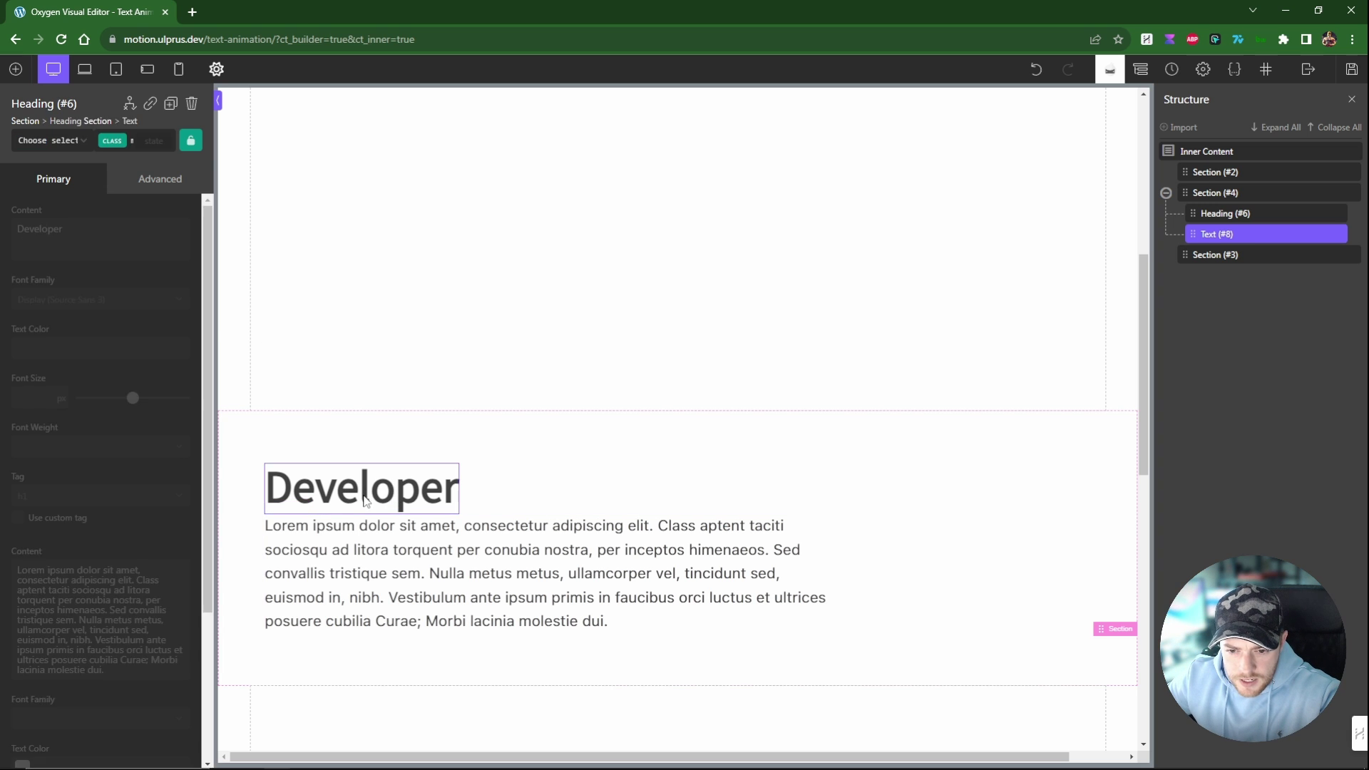
left_click(135, 181)
left_click(75, 319)
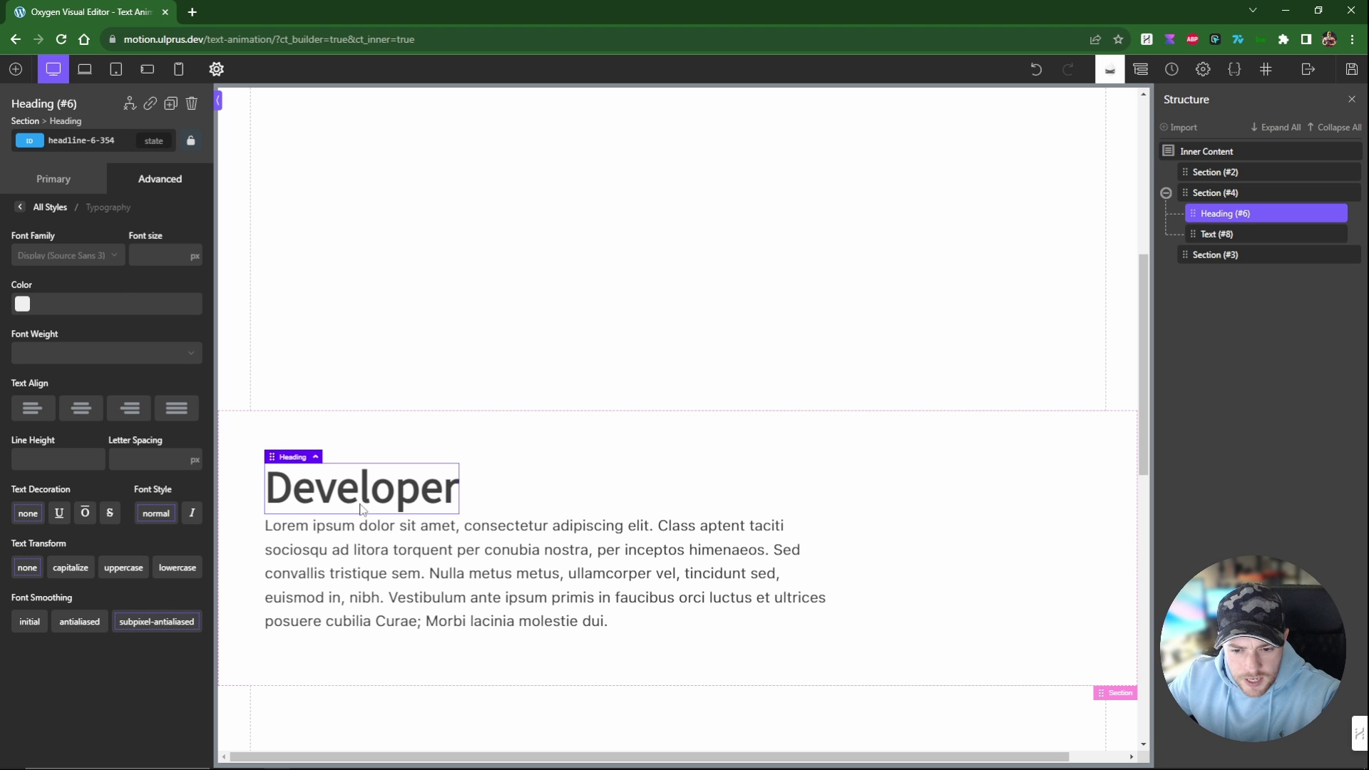
left_click(81, 140)
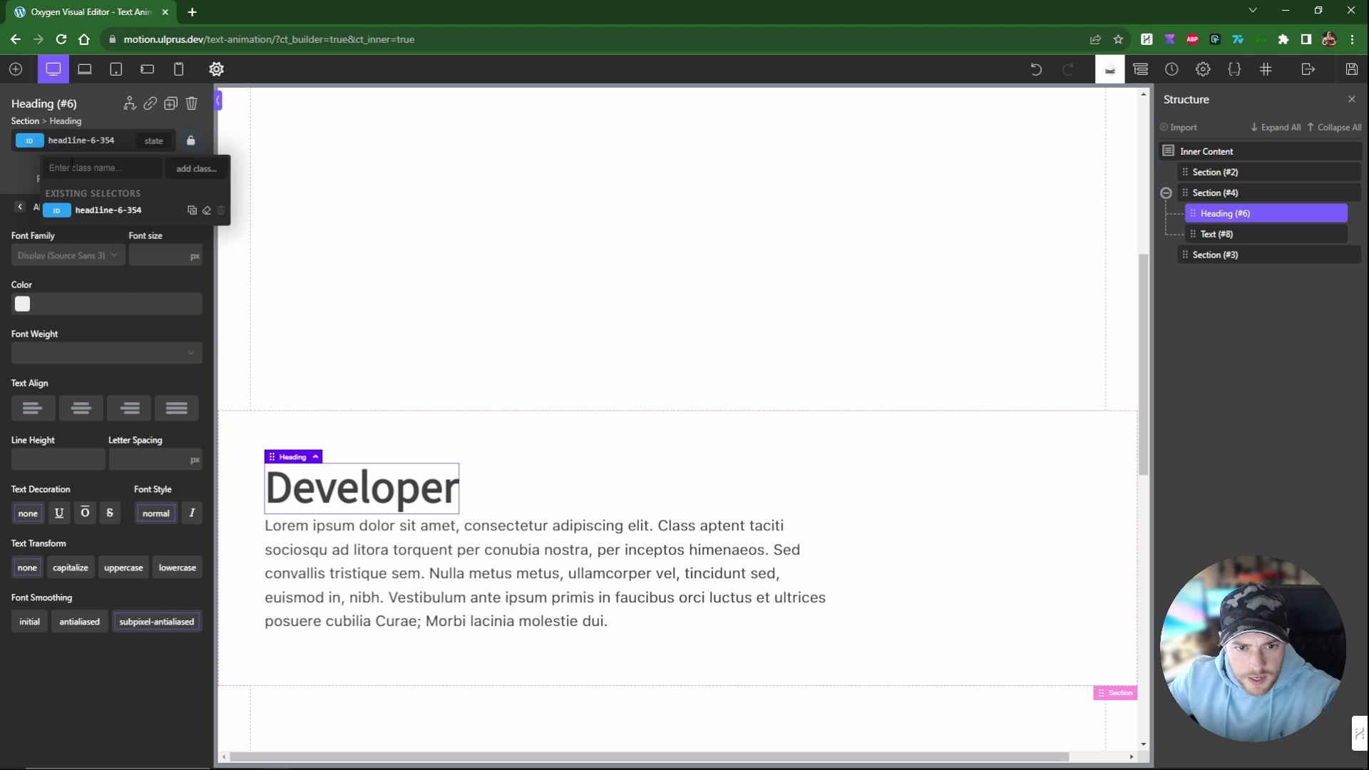
type("te")
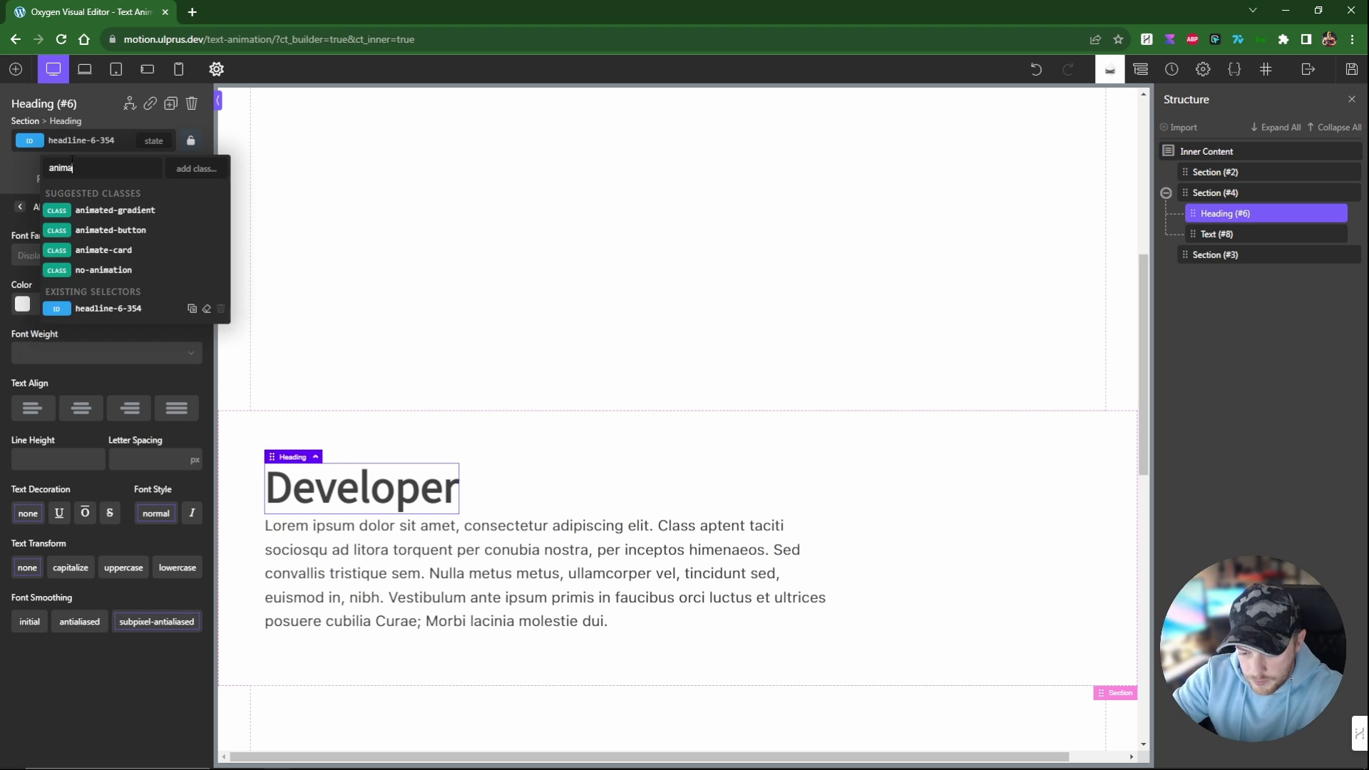
type("xt-animation-")
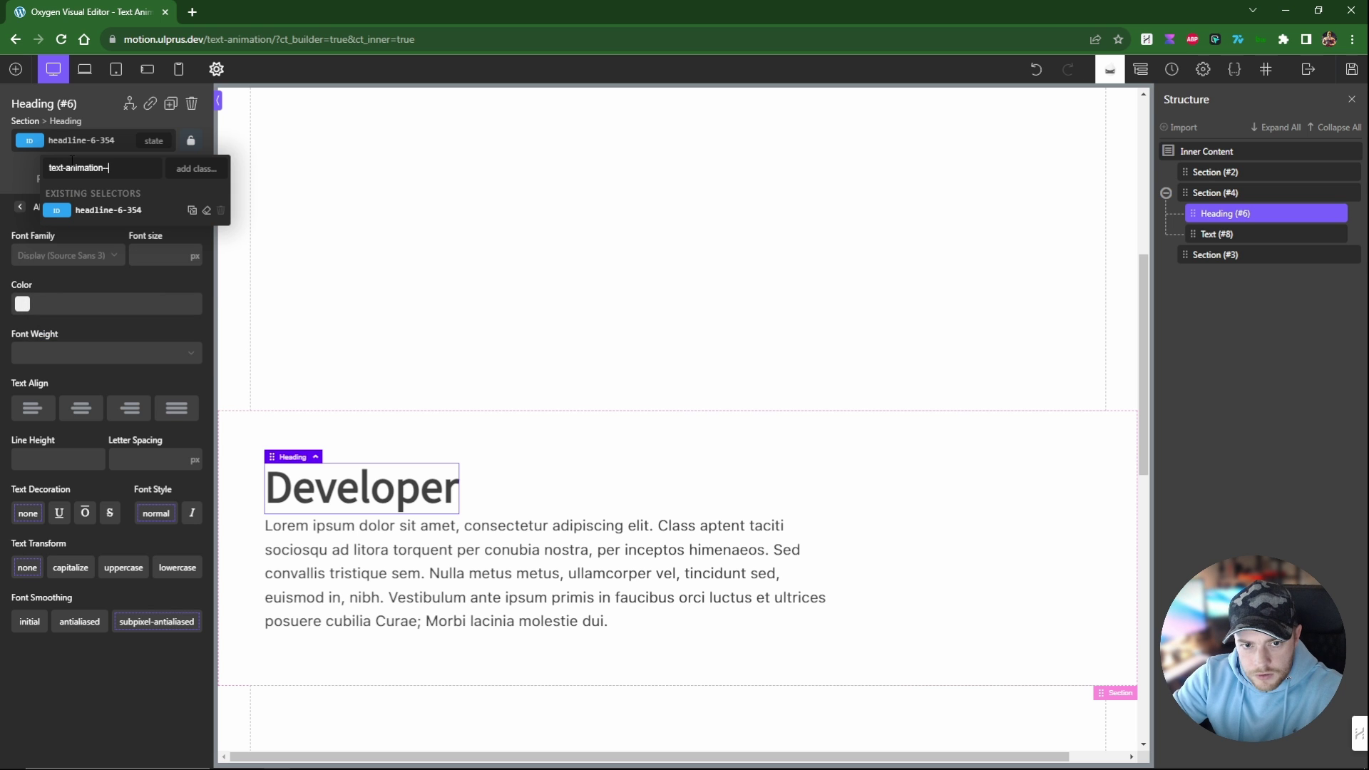
type("-heading")
key("Return")
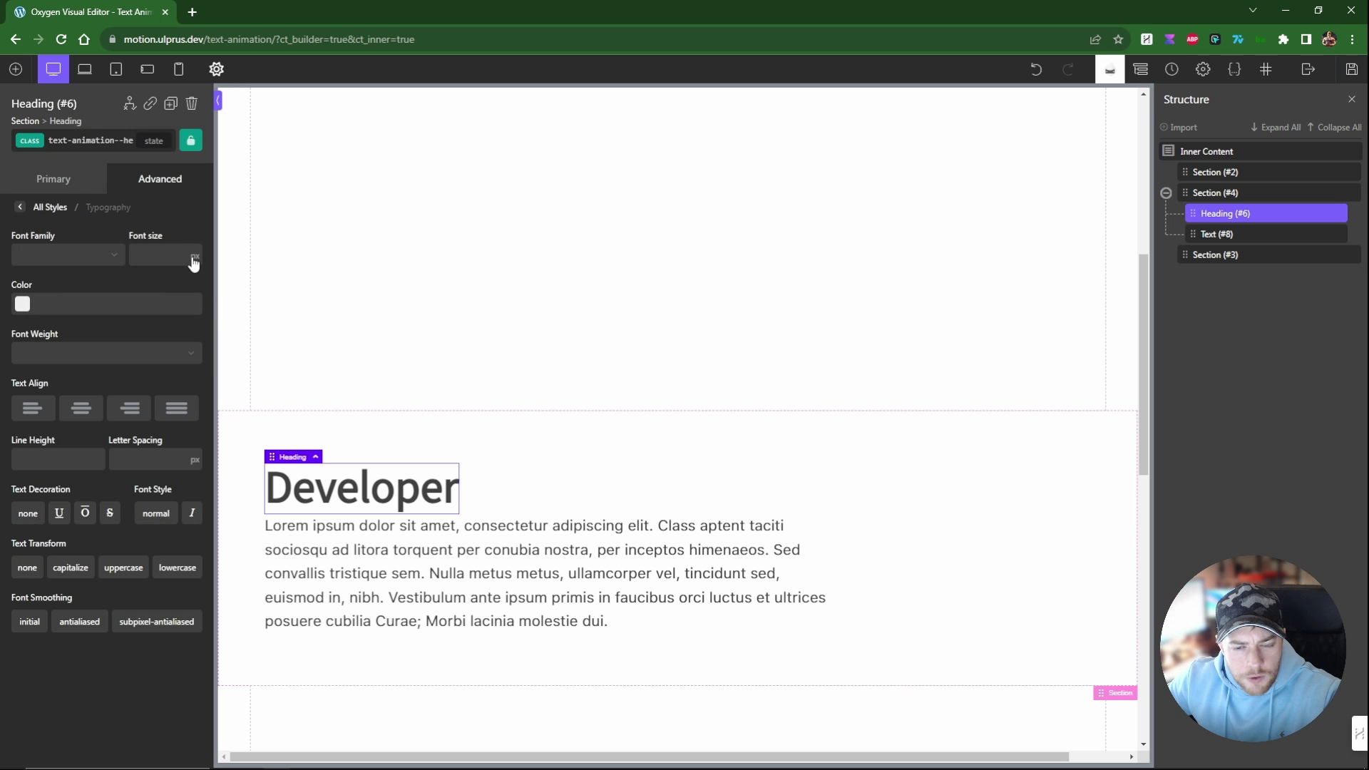
Set the heading's font size to 20em and letter spacing to 5vw.
left_click(193, 257)
left_click(194, 276)
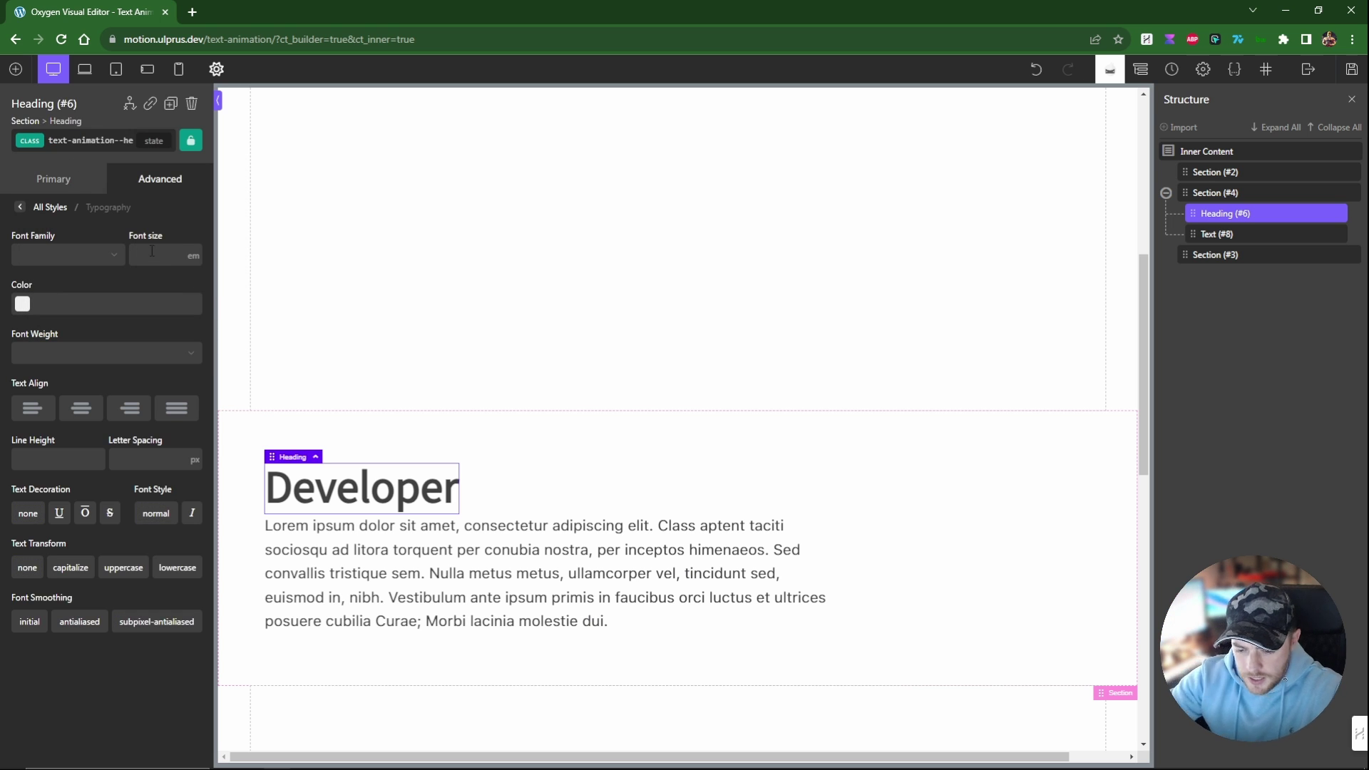
left_click(151, 253)
type("20")
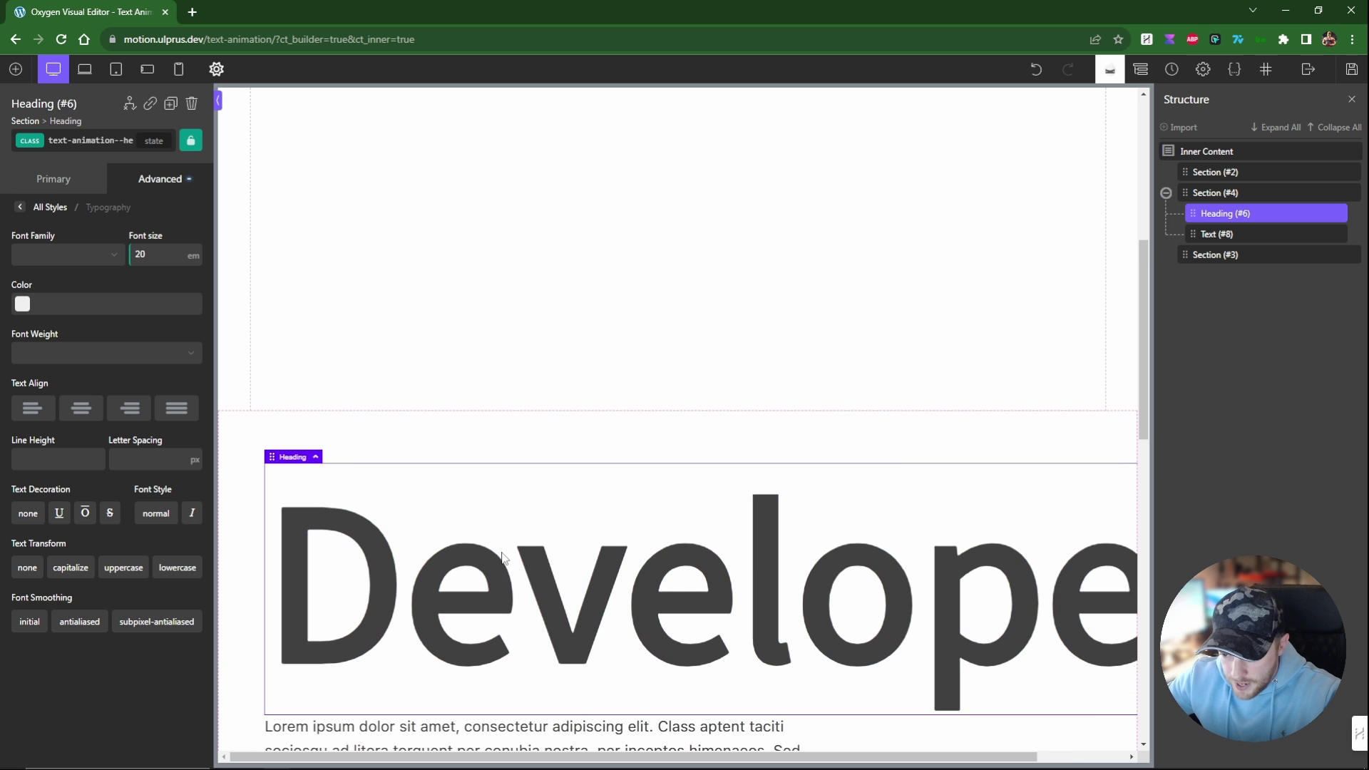
scroll(759, 510, "down", 2)
scroll(758, 510, "down", 1)
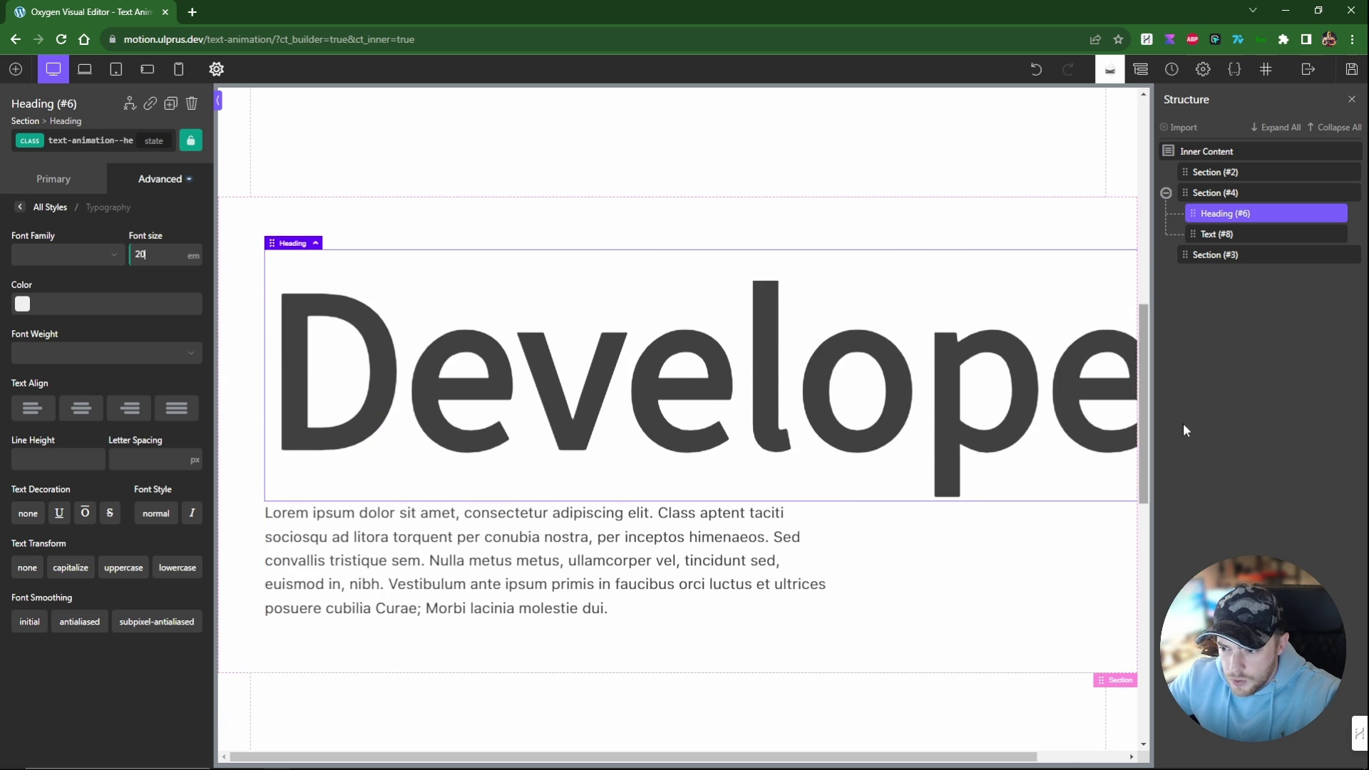
left_click(165, 458)
type("5")
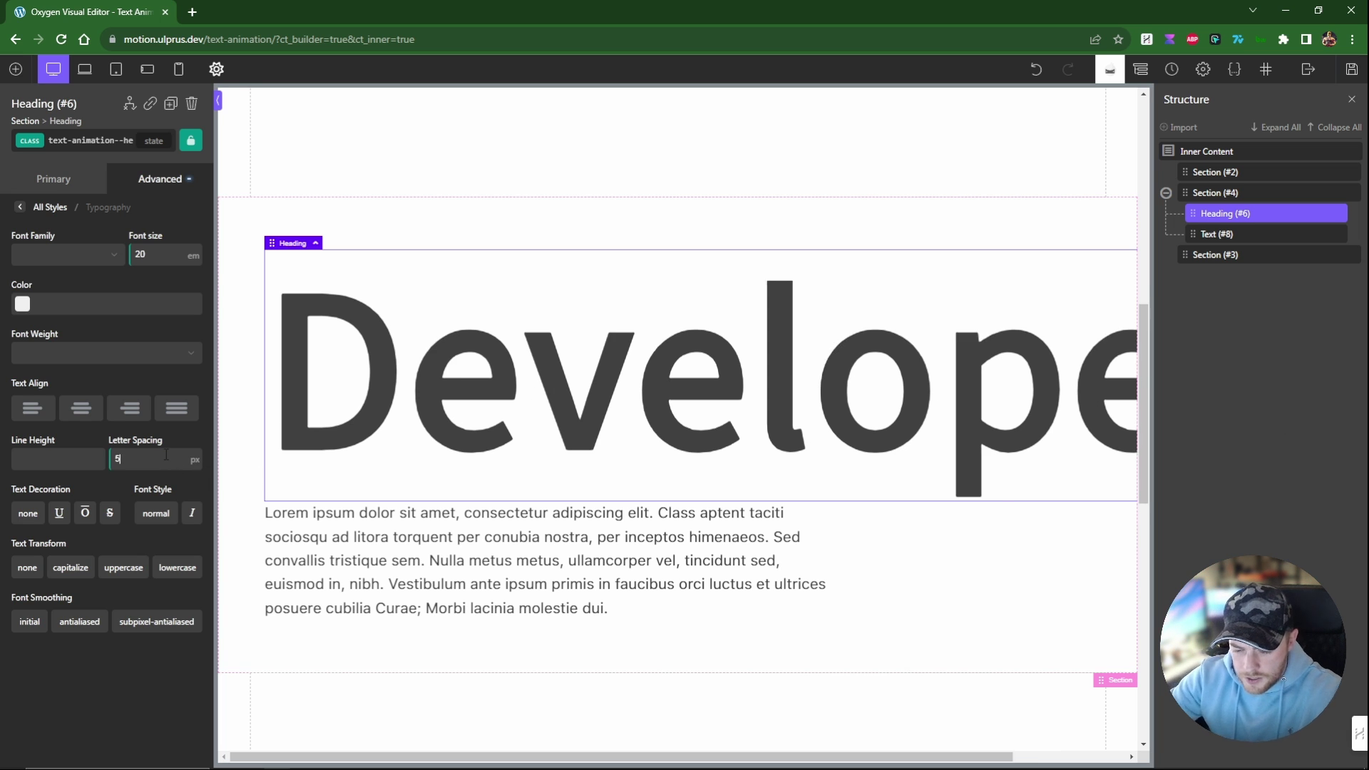
type("vw")
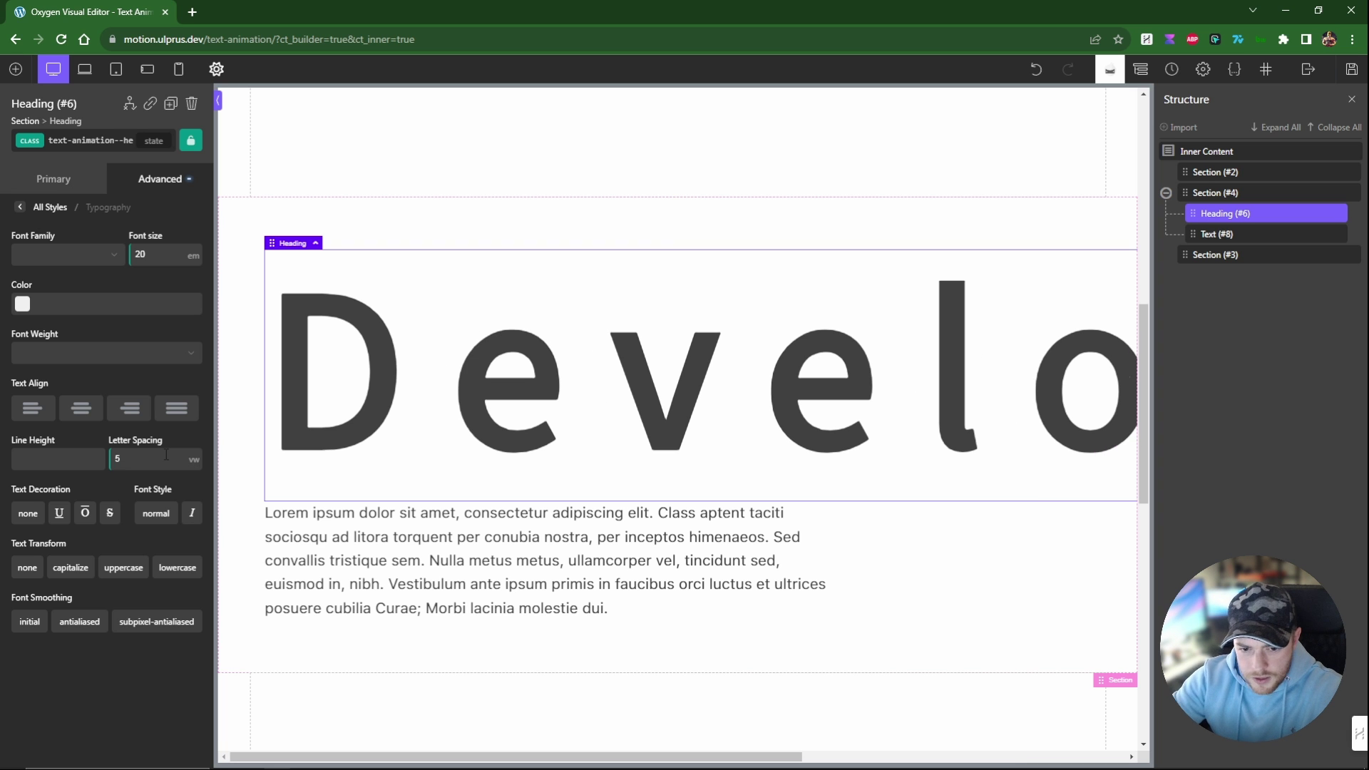
Save the page, open it live, then clear the heading's letter spacing and save again.
left_click(1351, 72)
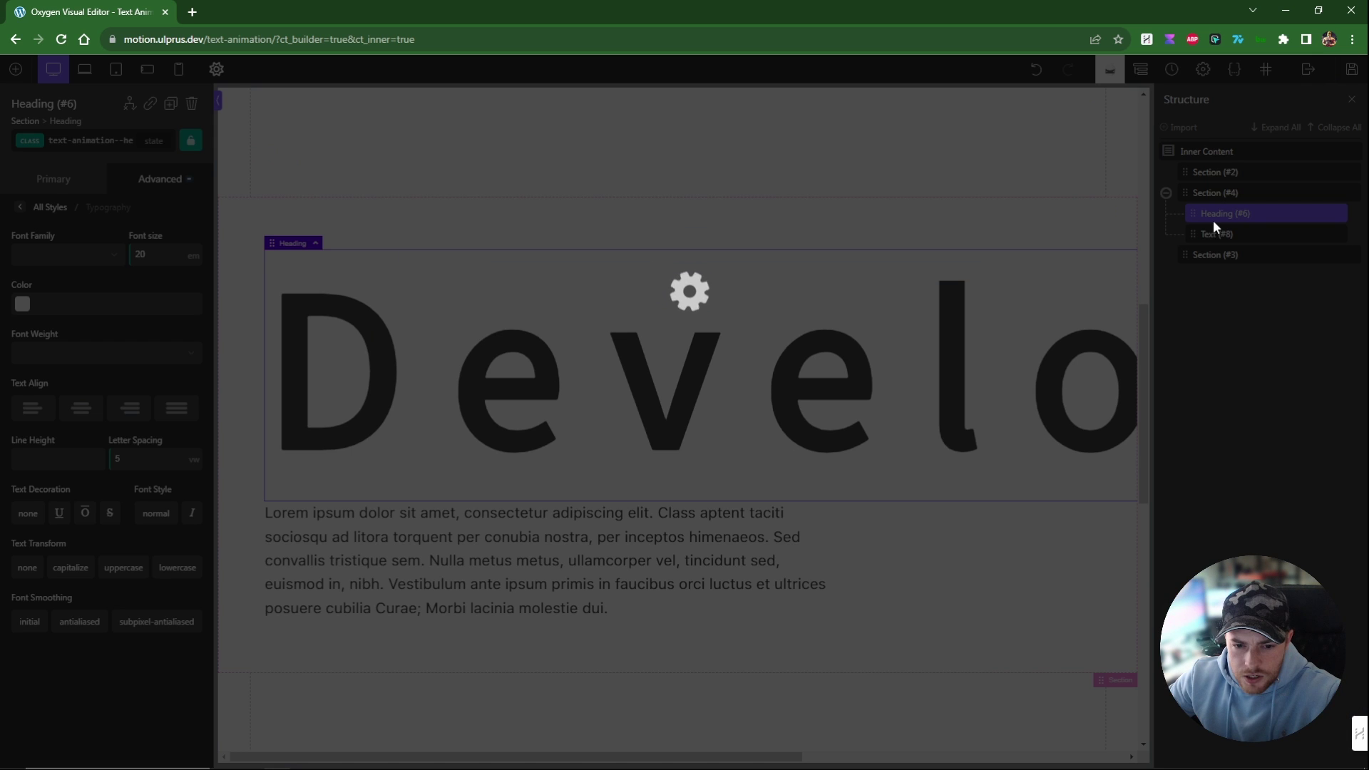
left_click(1307, 70)
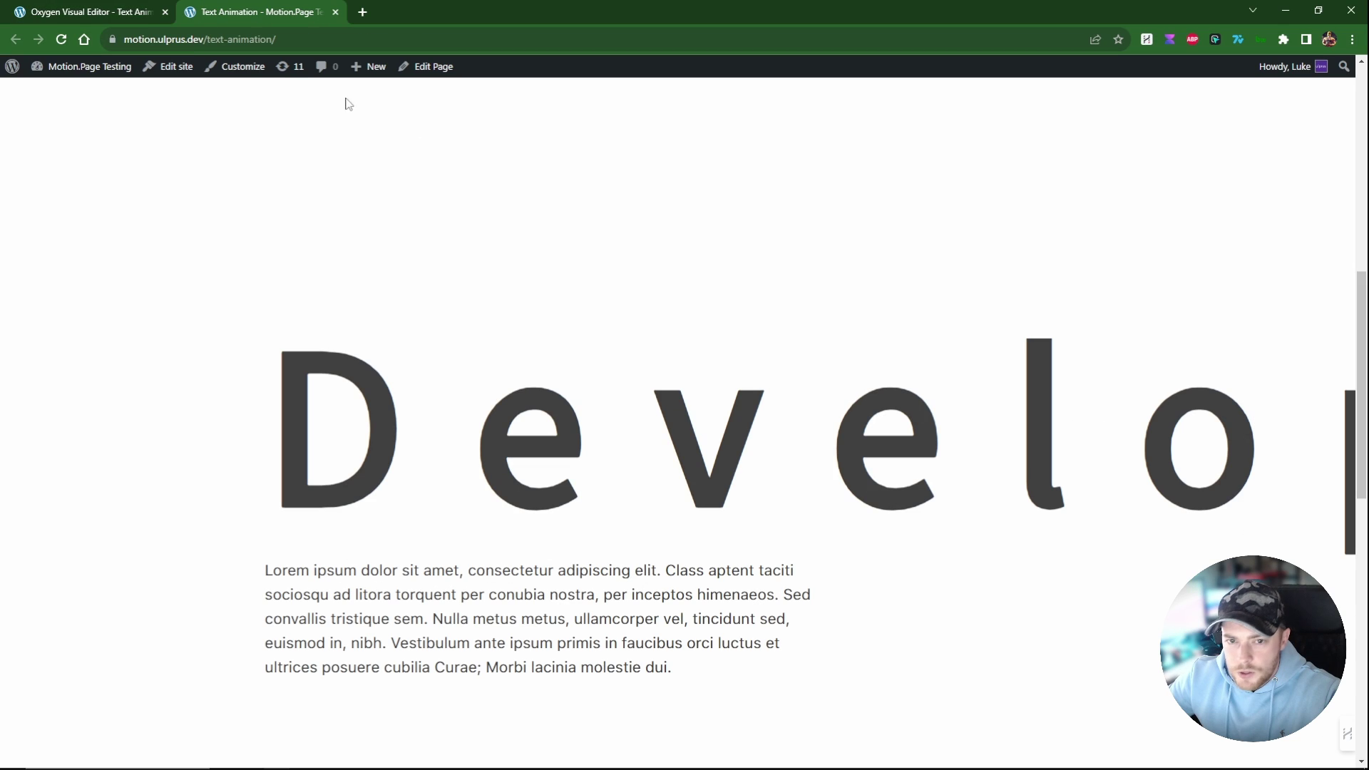
left_click(104, 13)
key("BackSpace")
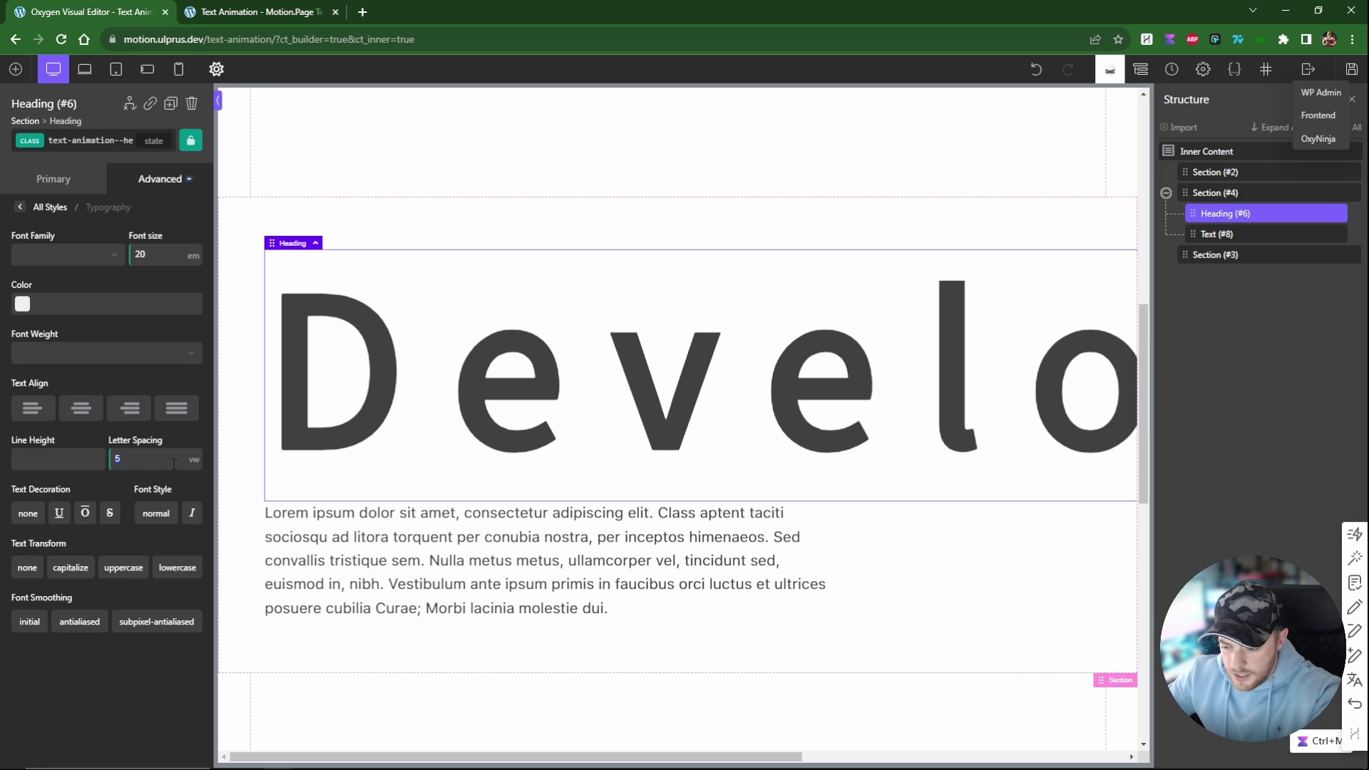
key("ctrl+s")
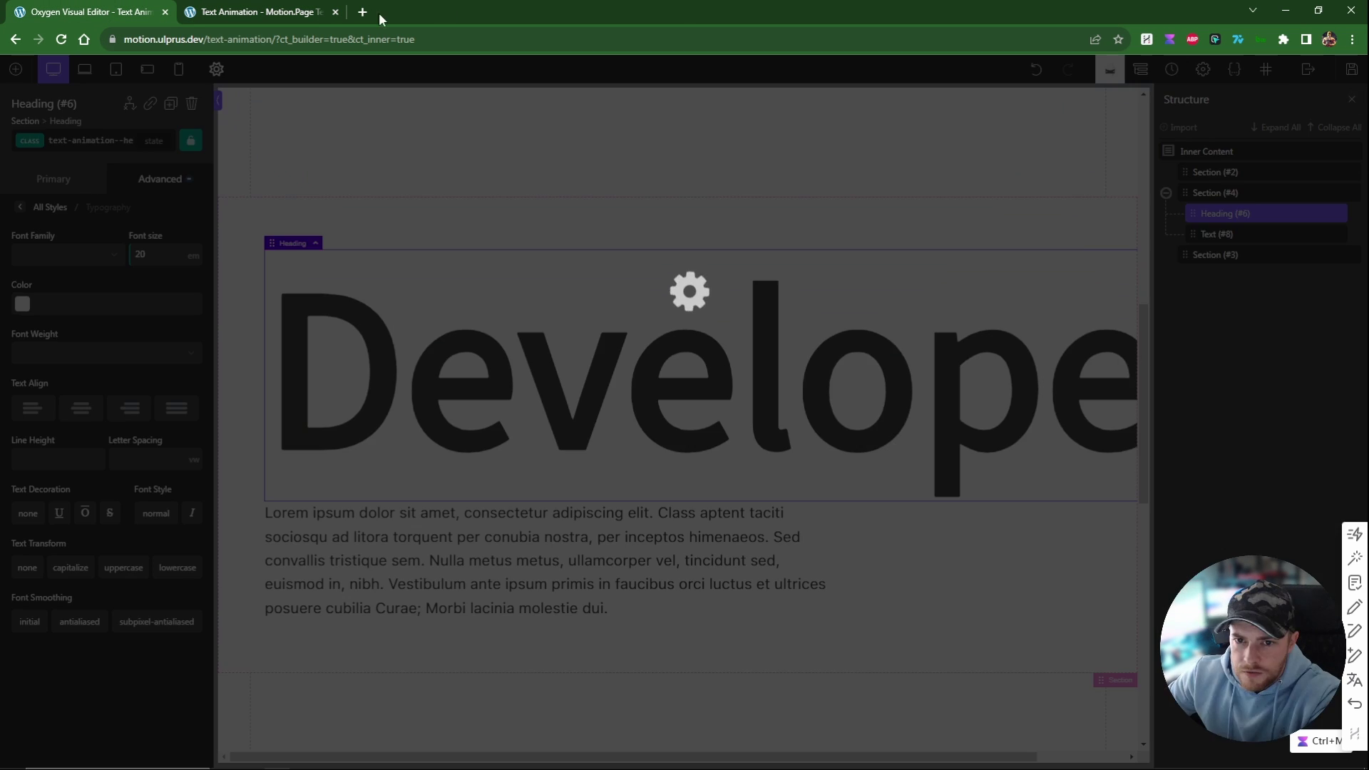
Reload the live page and inspect how the Developer heading renders.
left_click(257, 12)
key("F5")
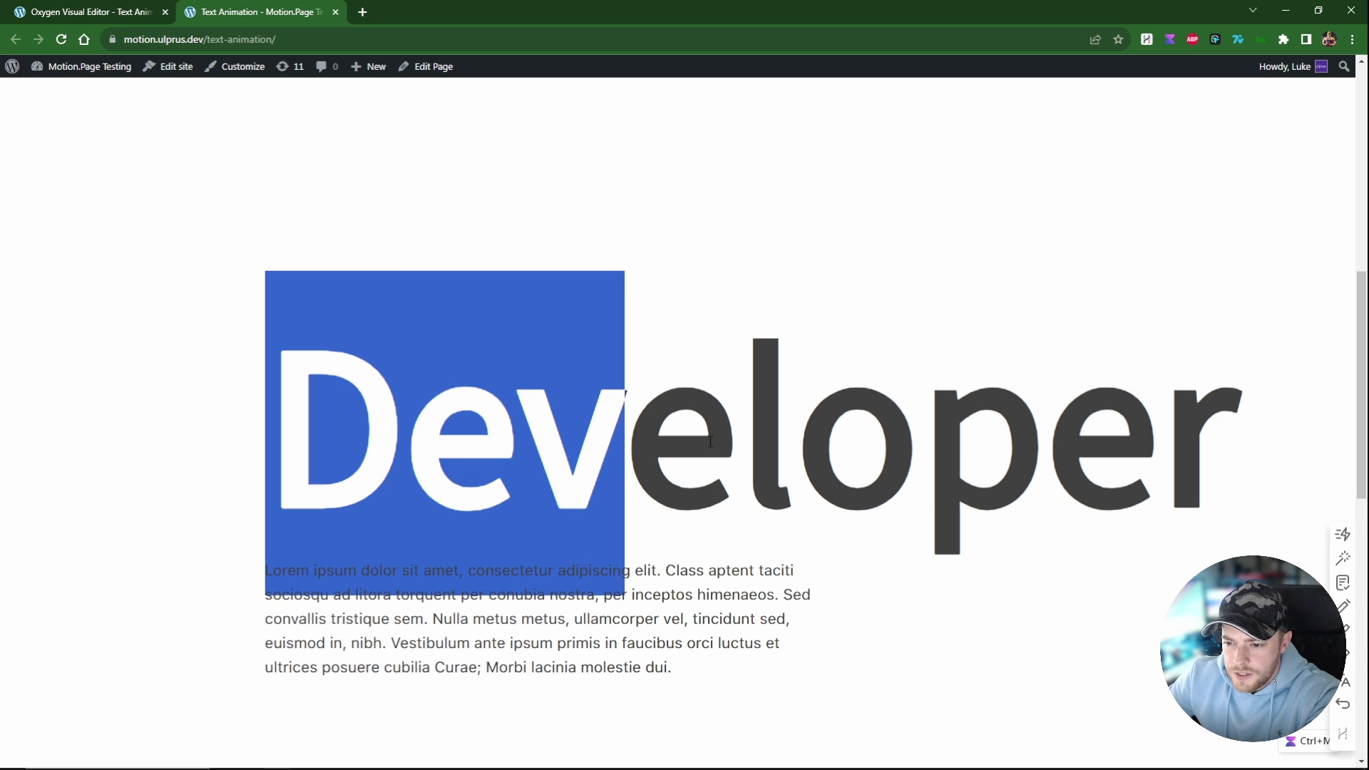
left_click_drag(1175, 456, 292, 451)
left_click(297, 449)
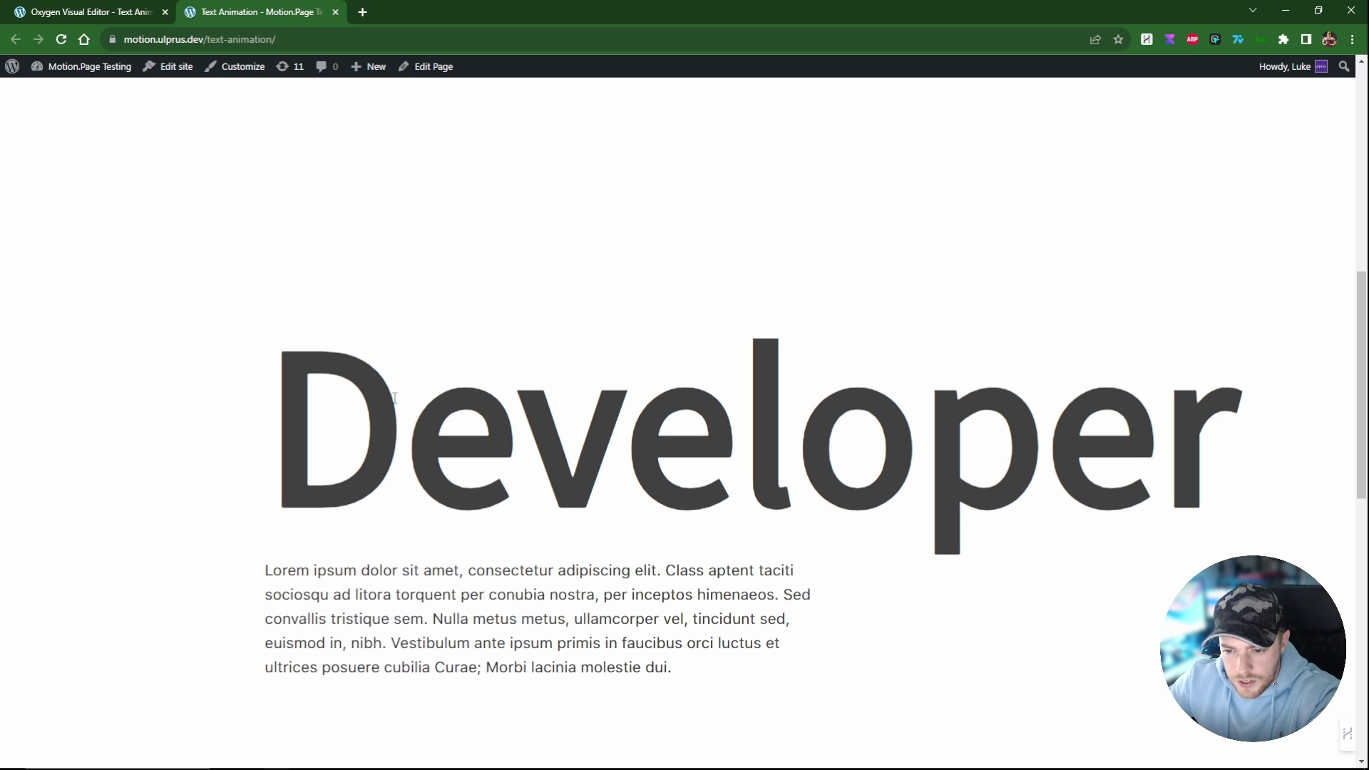
left_click_drag(313, 425, 892, 453)
left_click_drag(1220, 460, 741, 456)
left_click(635, 448)
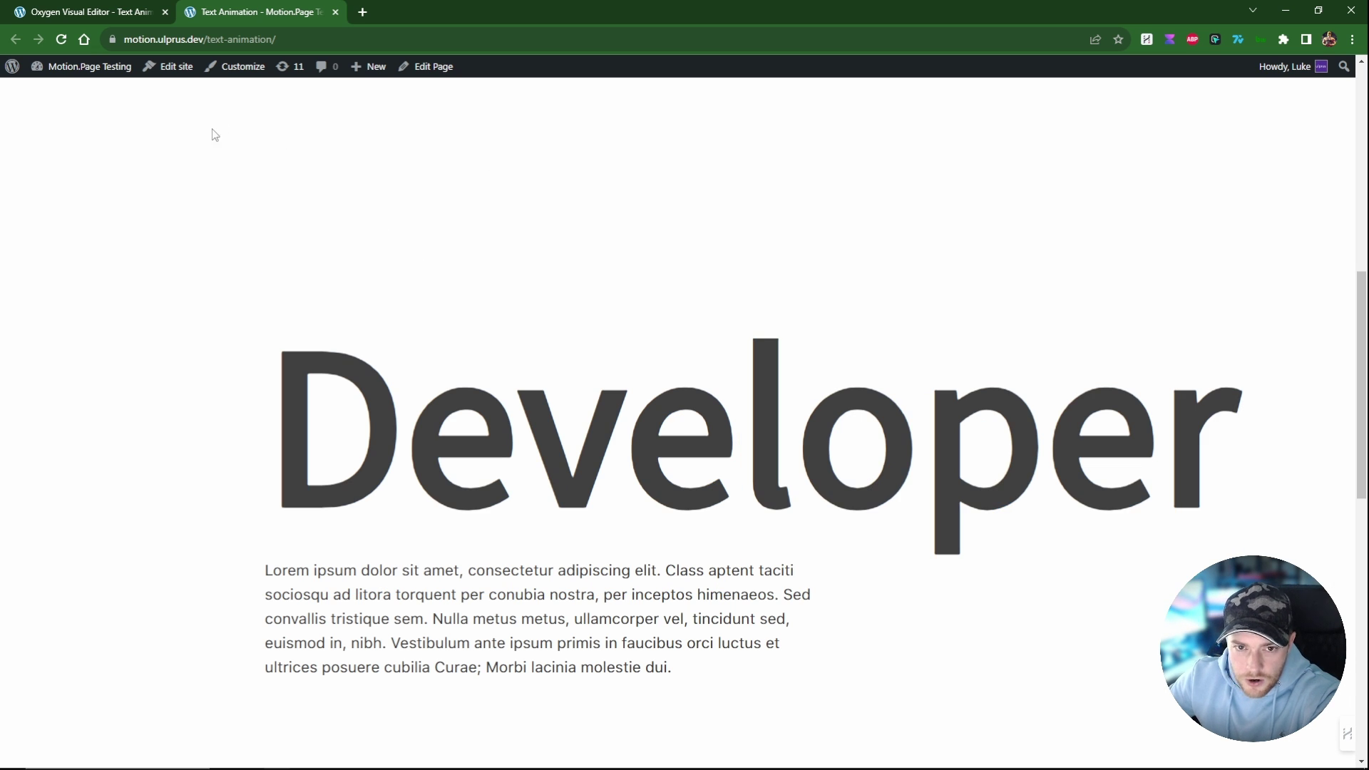
Compare the live heading and paragraph with the builder view.
left_click(98, 13)
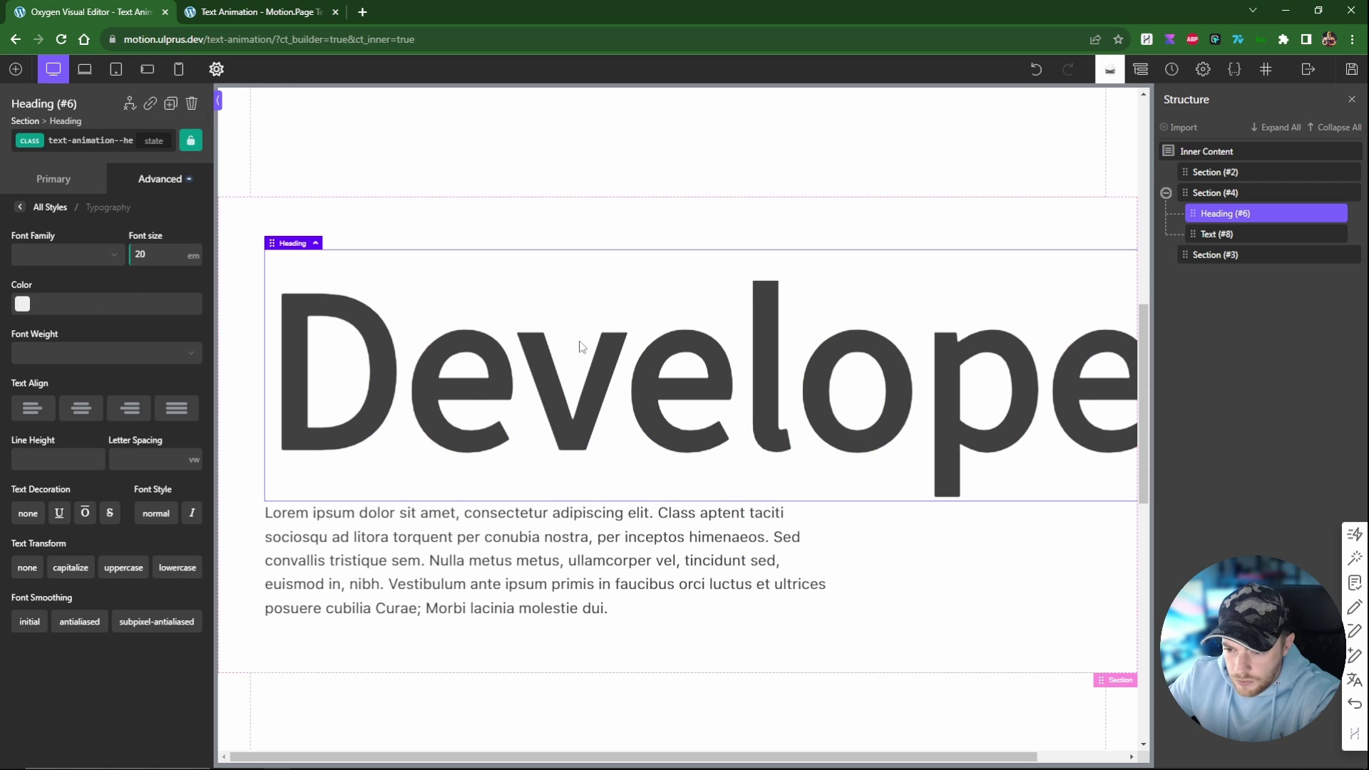
key("ctrl+Tab")
left_click_drag(266, 426, 273, 329)
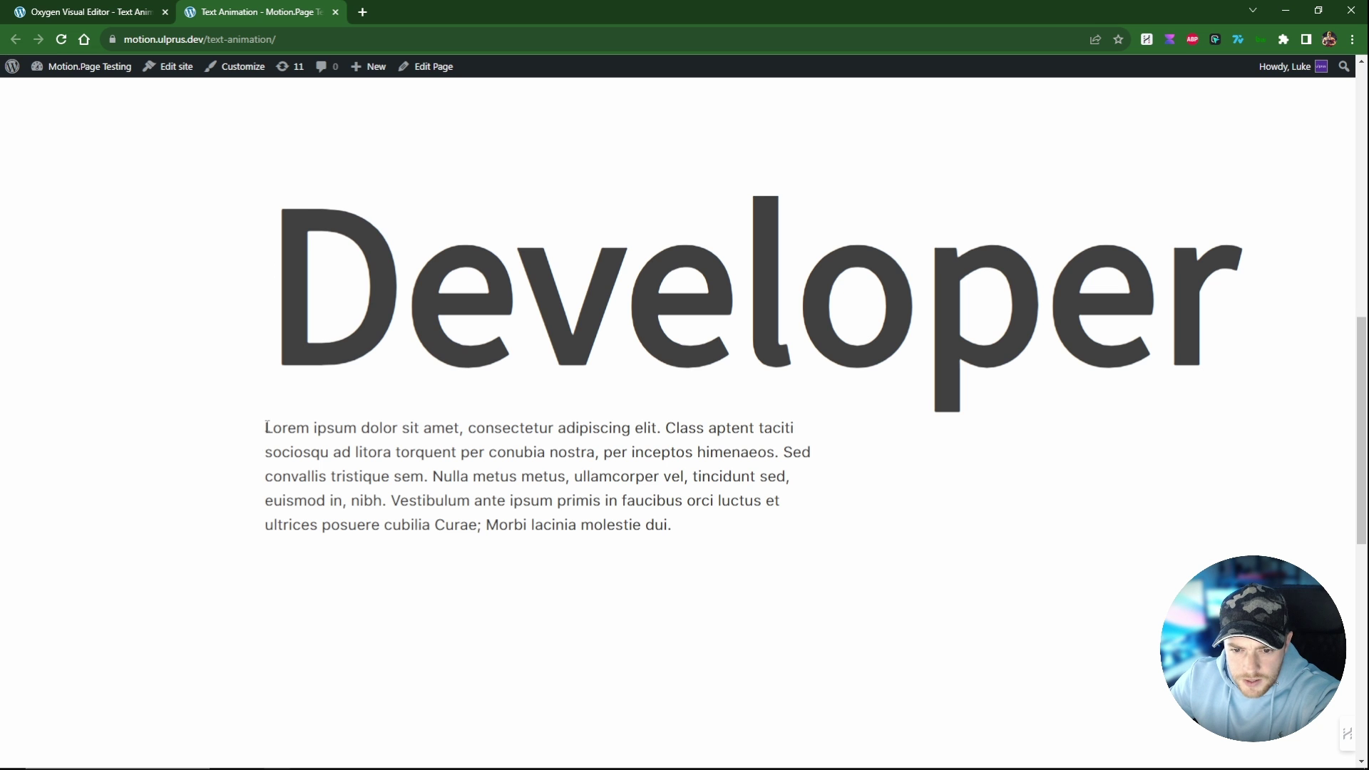
left_click_drag(267, 427, 278, 285)
left_click(282, 447)
left_click_drag(263, 428, 269, 335)
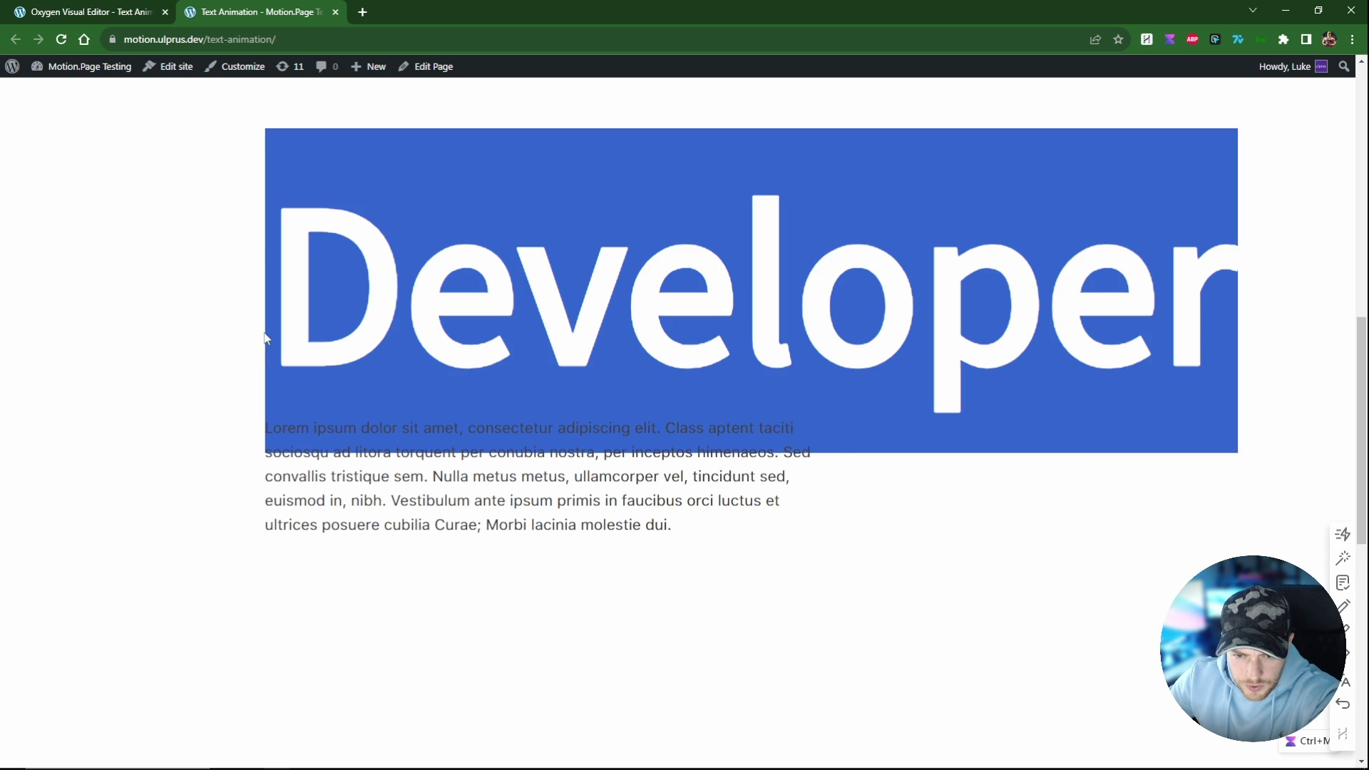
key("ctrl+Tab")
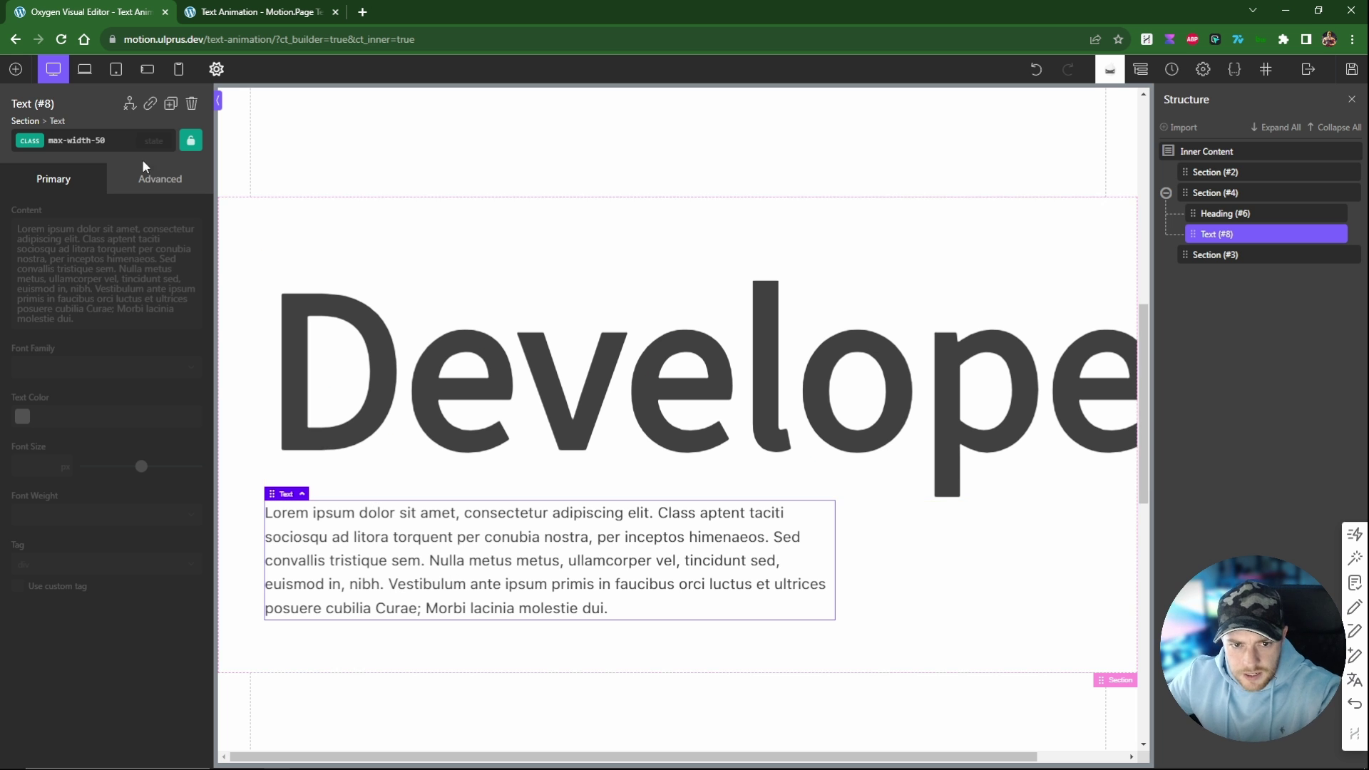
Give the paragraph the text-animation--text class with a left margin of 20, and check the live page.
left_click(118, 141)
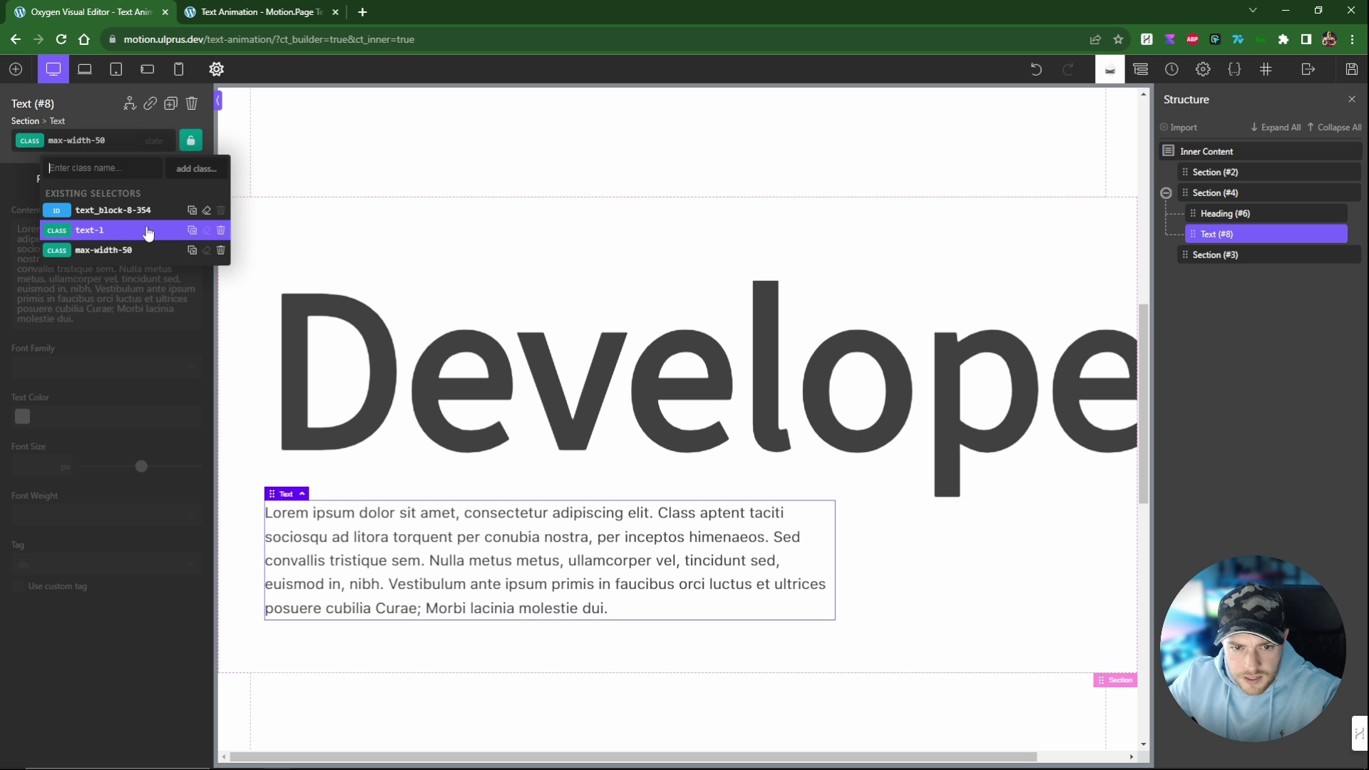
left_click(122, 210)
left_click(82, 141)
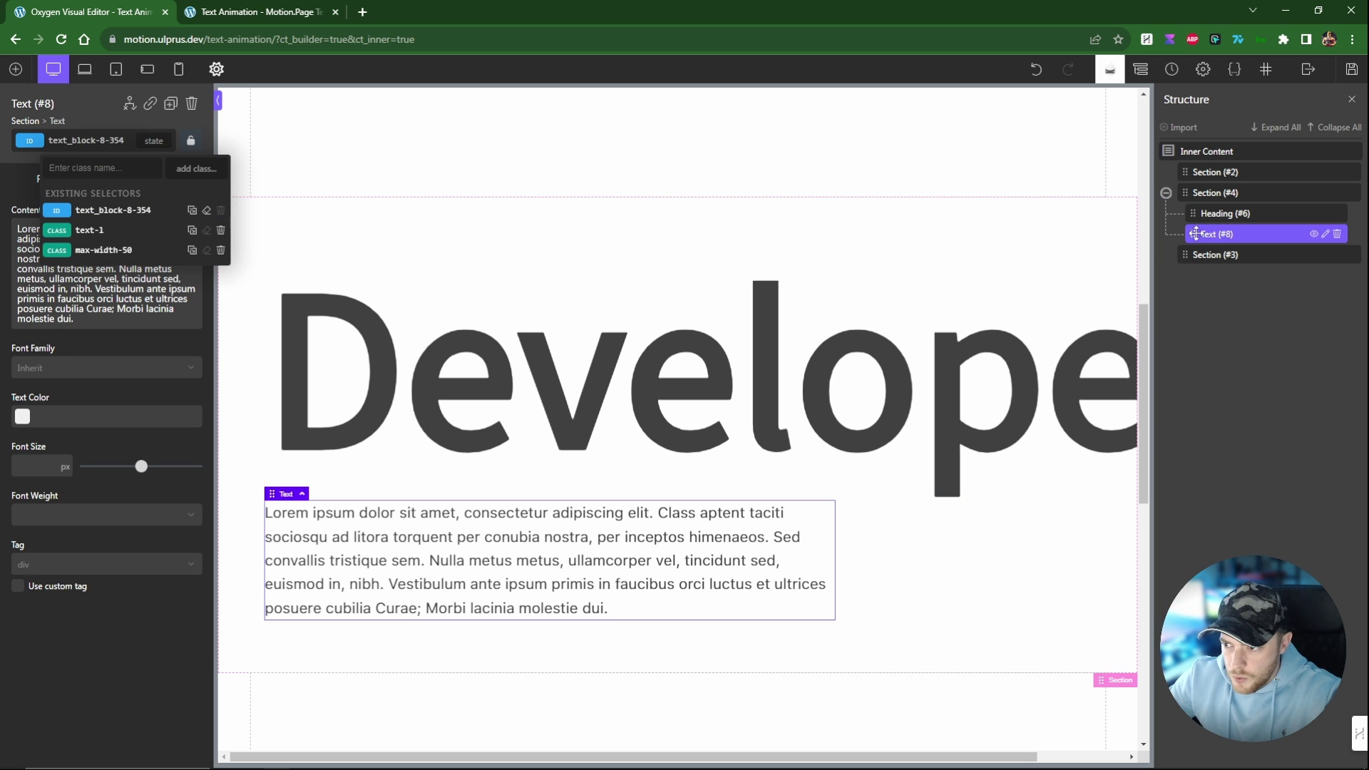
left_click(136, 142)
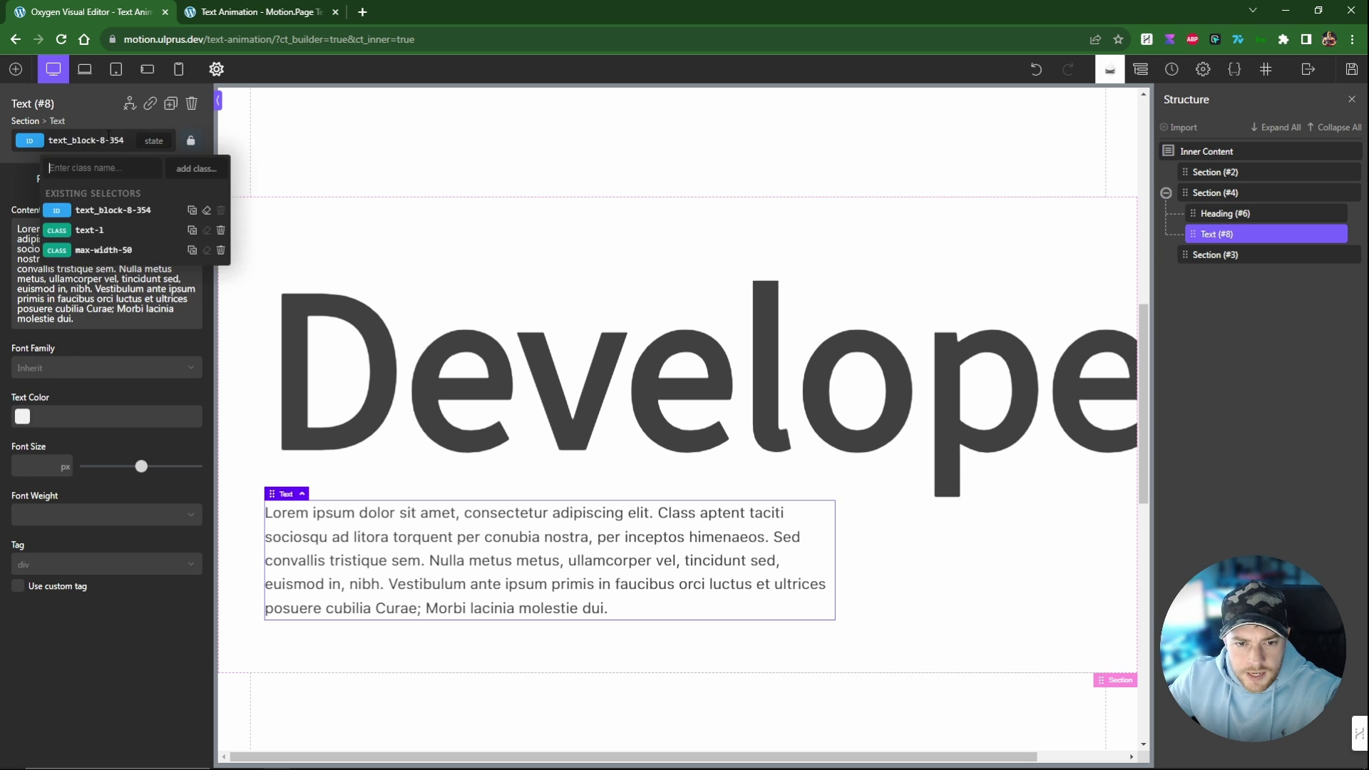
type("text-animation--text")
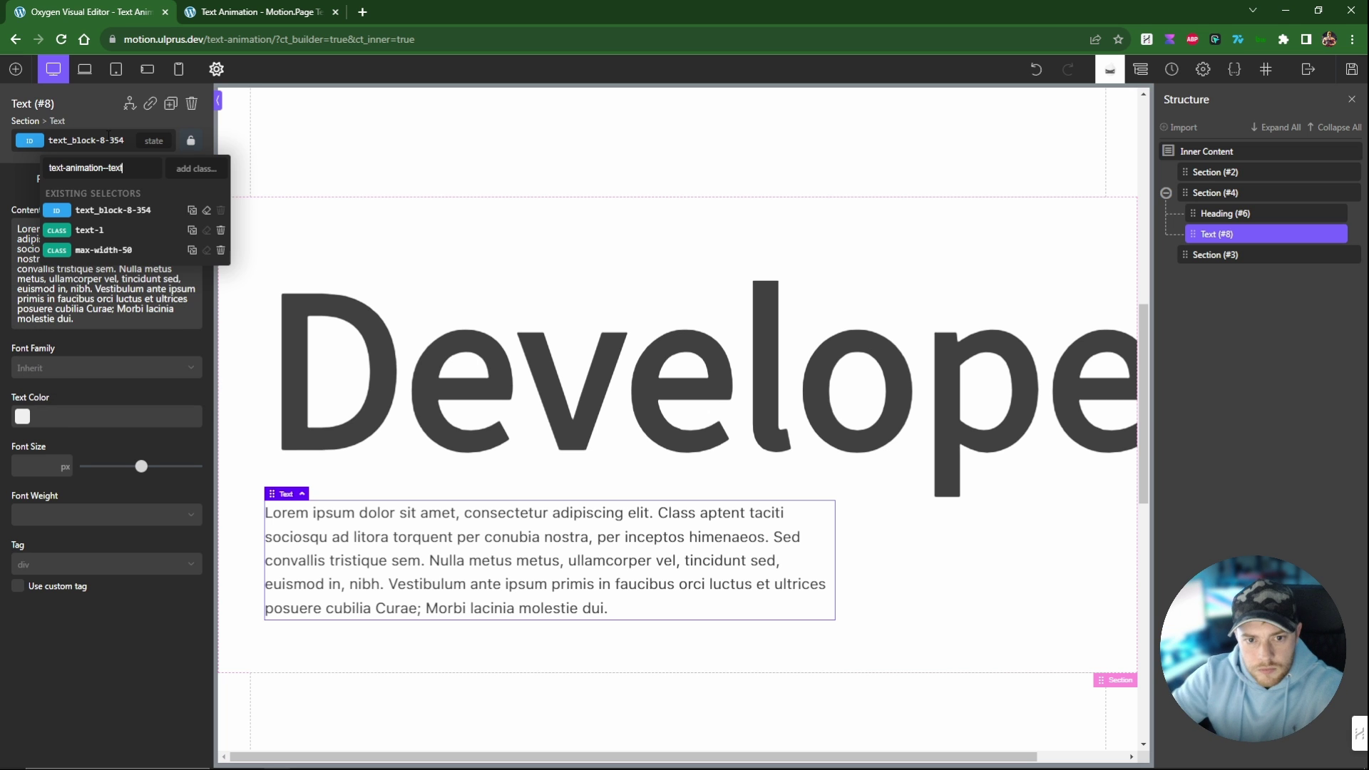
key("Return")
left_click(92, 259)
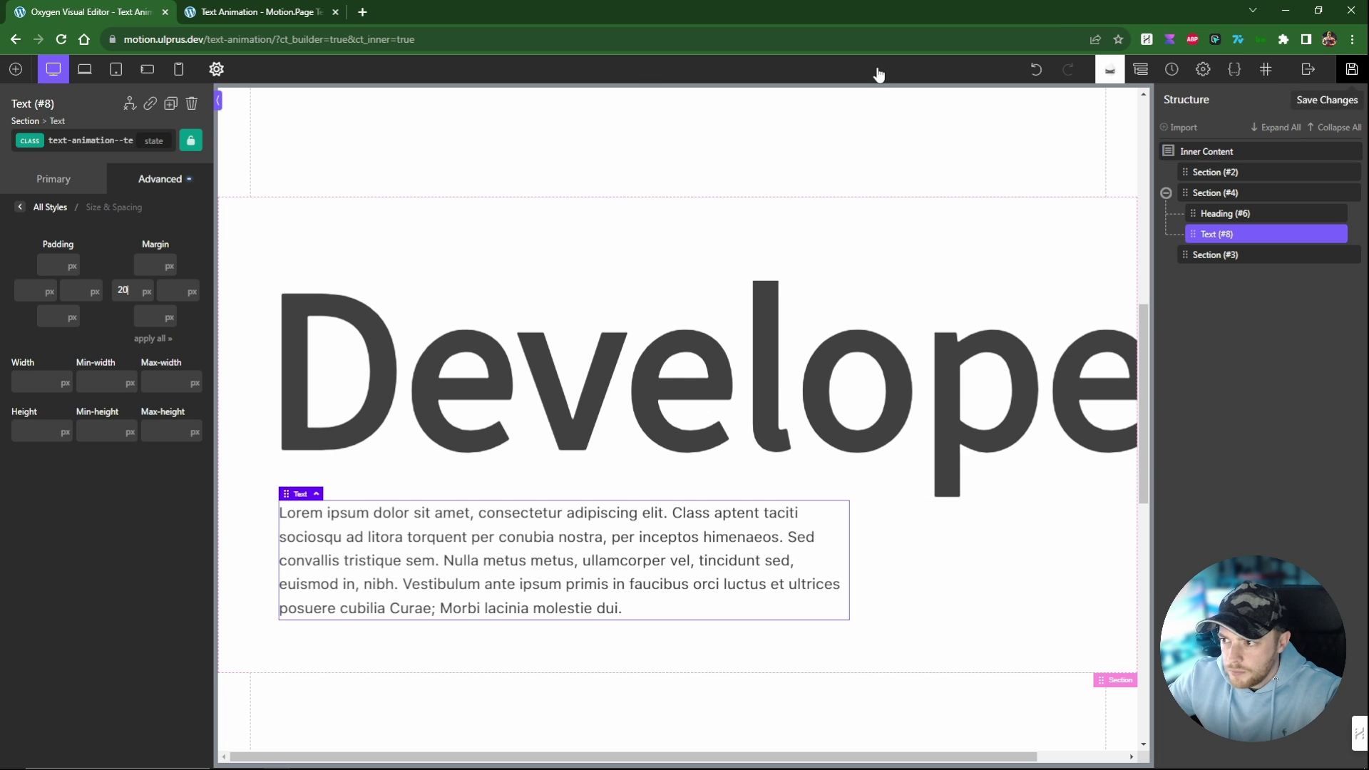
key("ctrl+Tab")
key("F5")
left_click(97, 10)
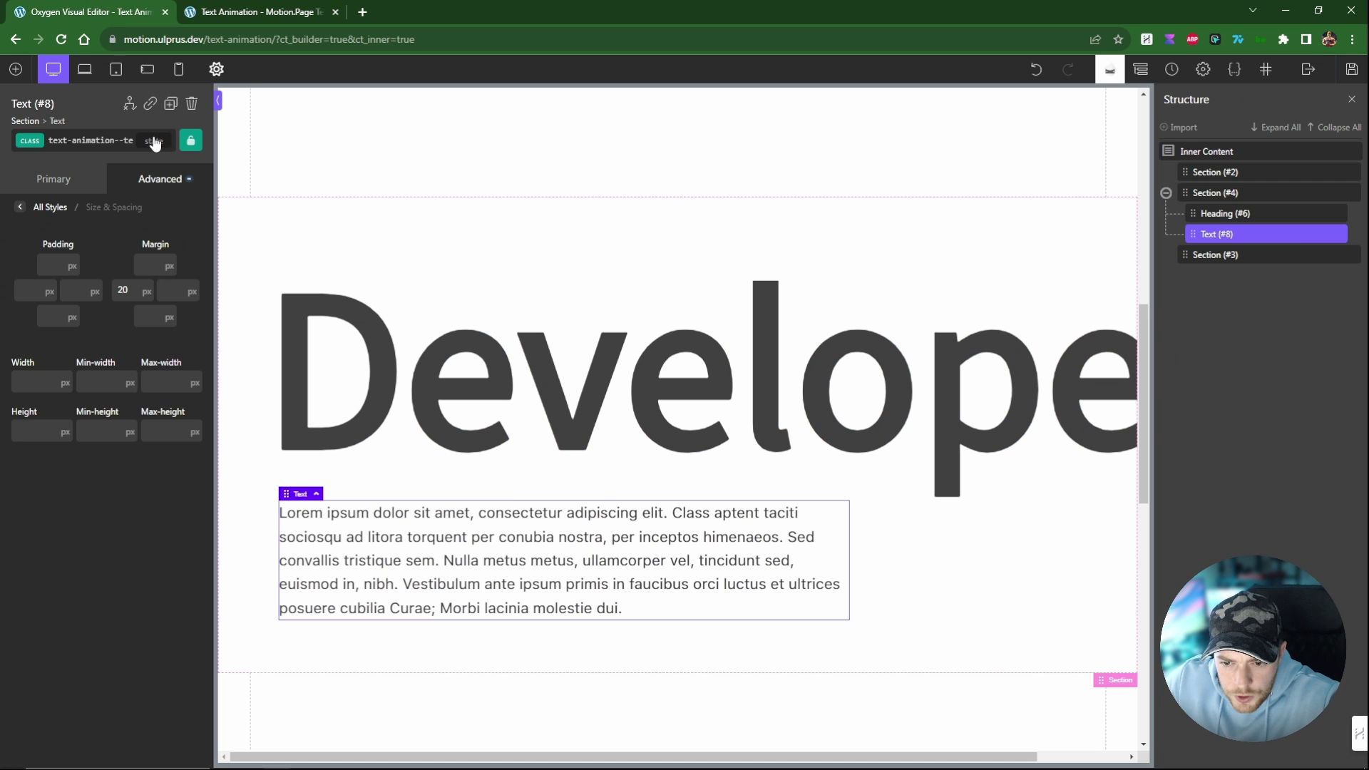
Set the Developer heading's letter spacing back to 5vw.
left_click(420, 391)
left_click(149, 182)
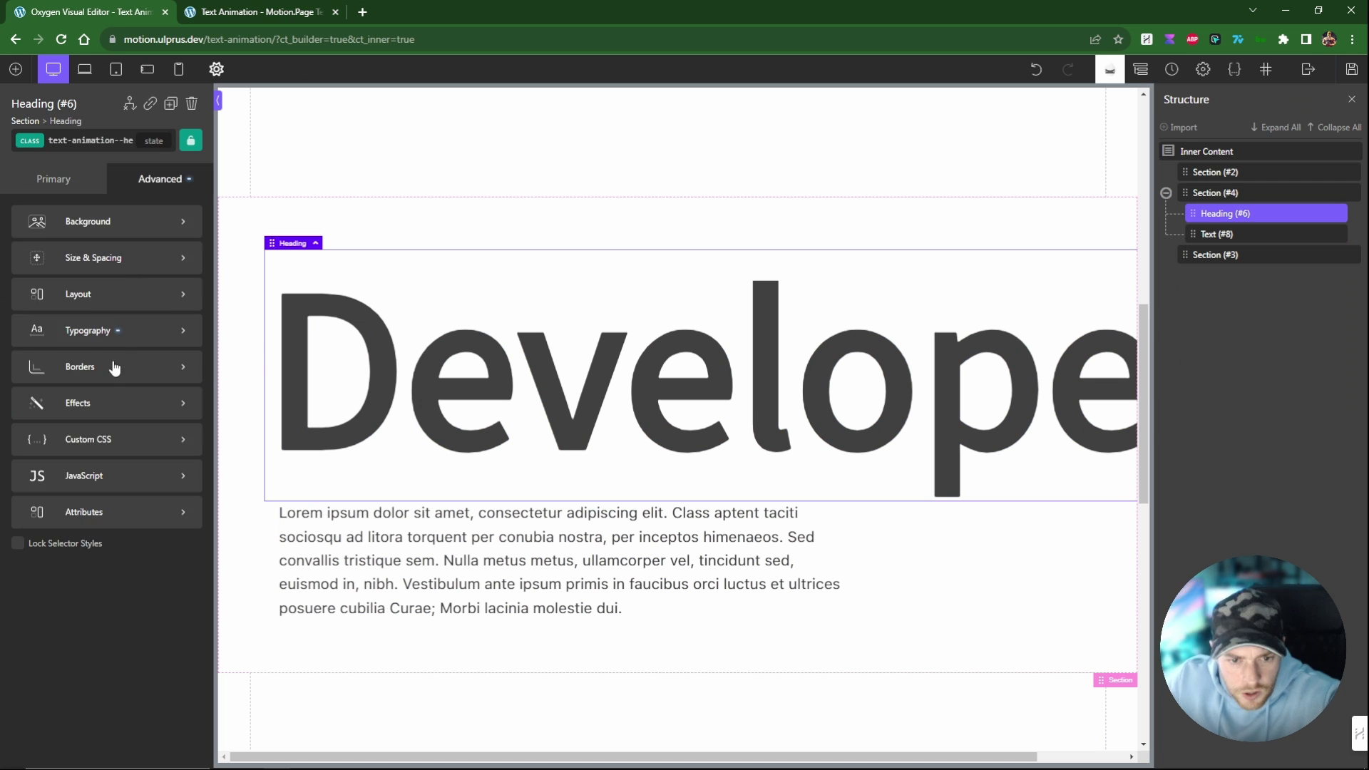
left_click(122, 332)
left_click(159, 460)
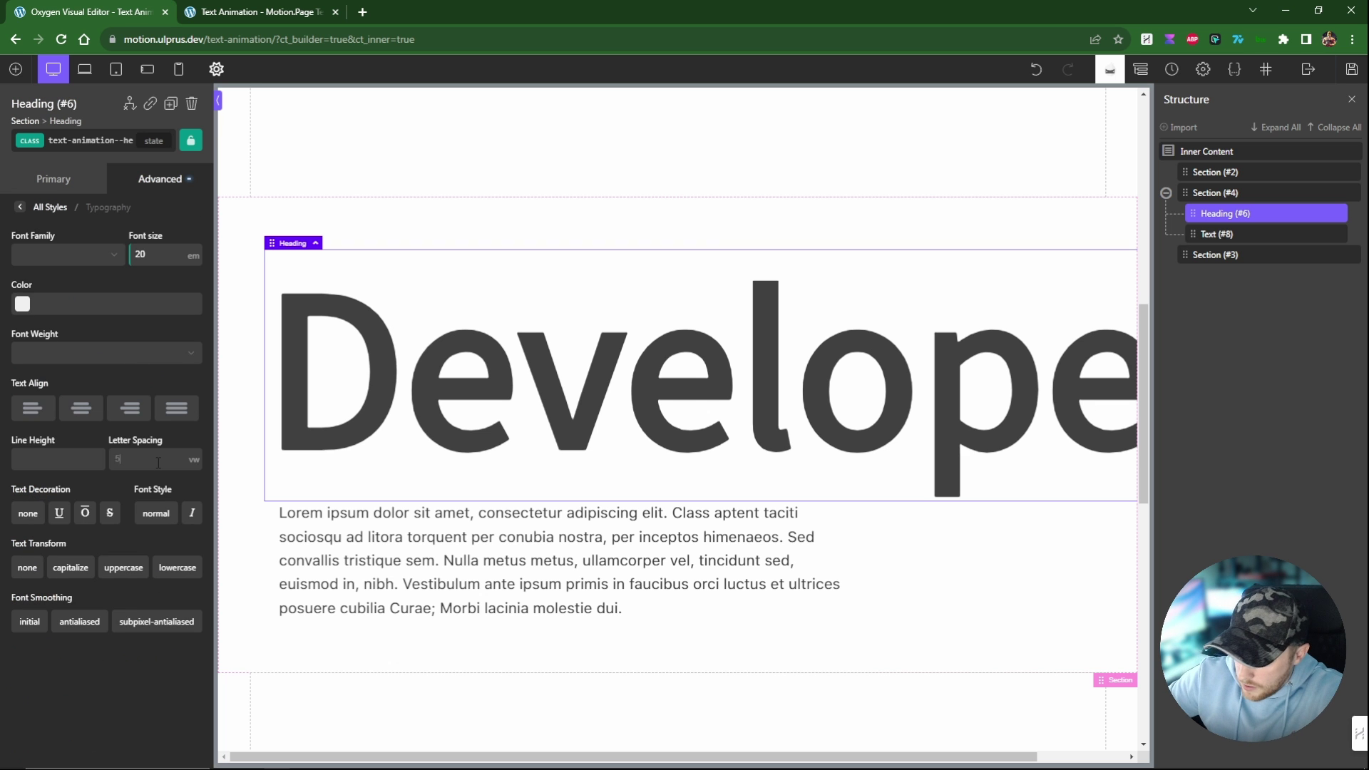
type("5")
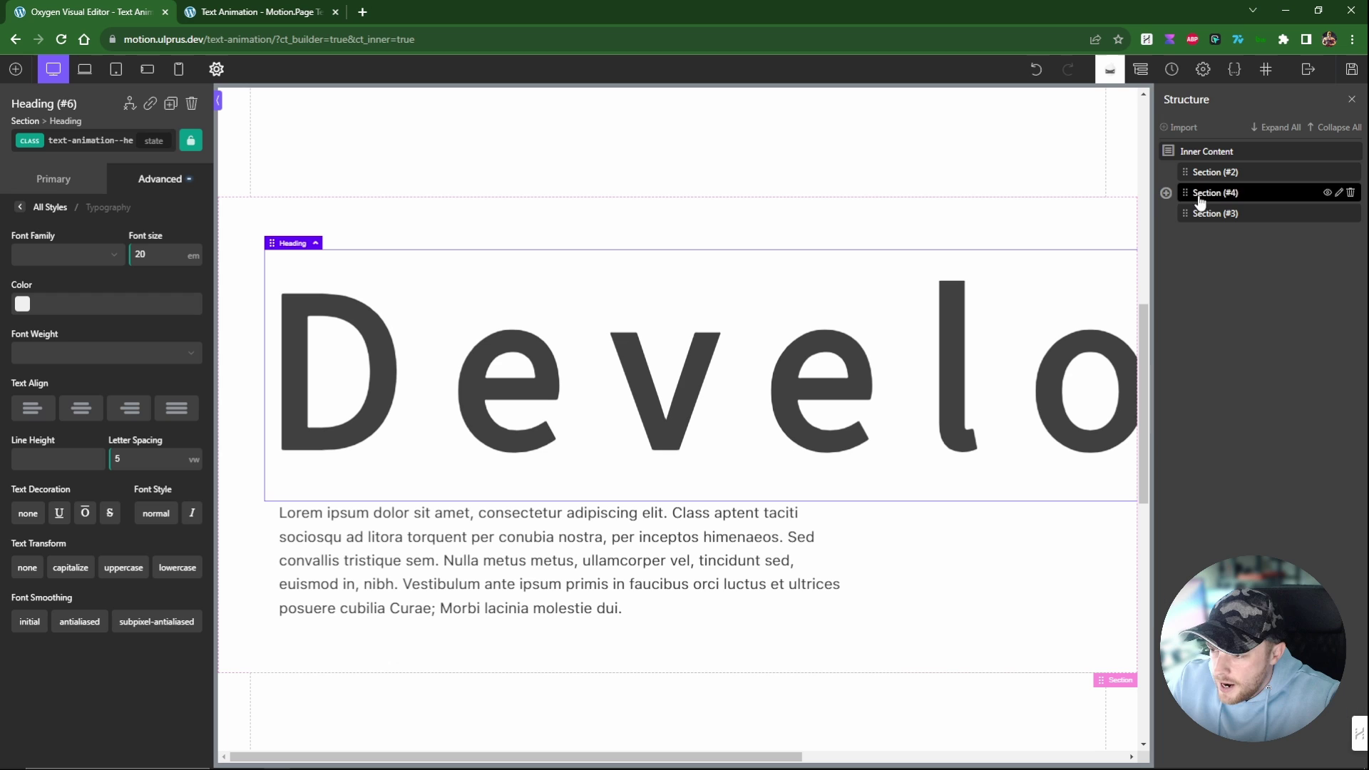
Wrap Heading #6 in a new div and move Text #8 into it below the heading.
left_click(1166, 193)
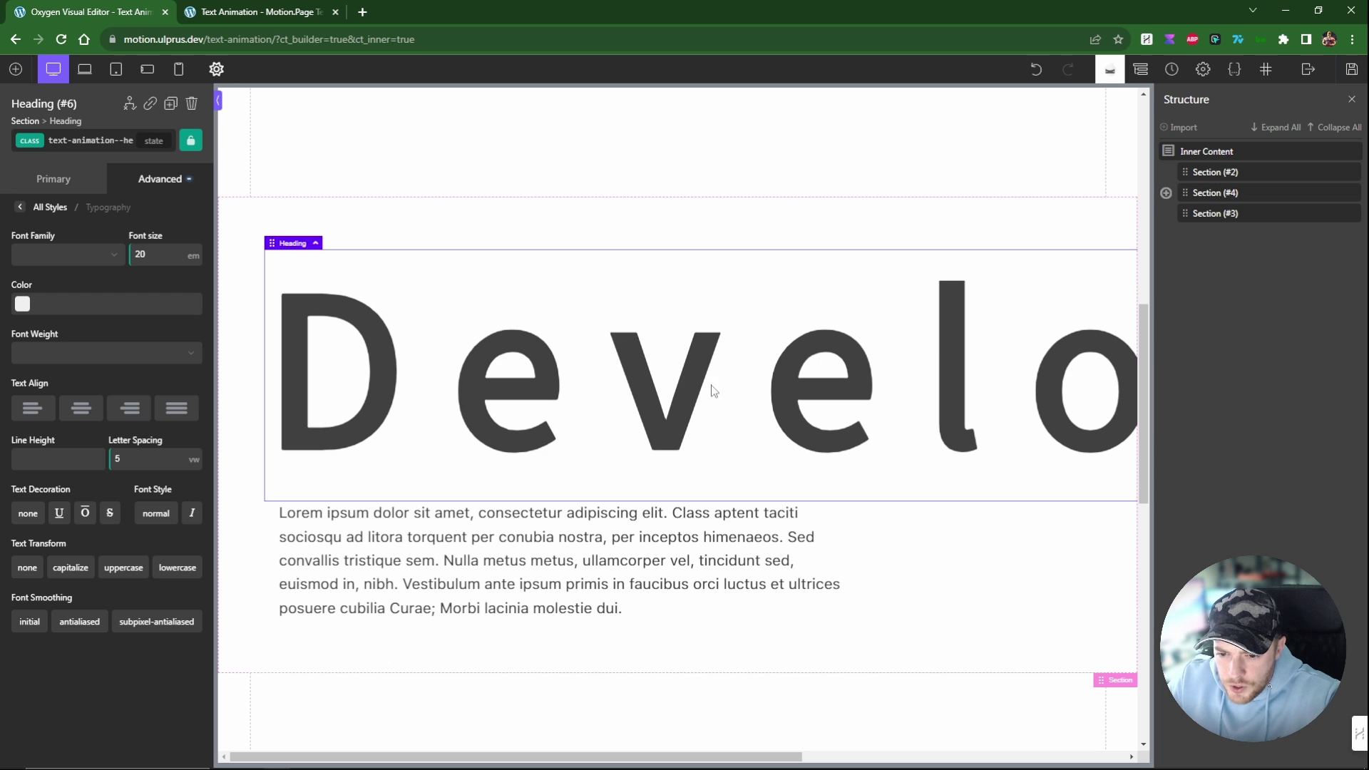
scroll(712, 418, "up", 3)
scroll(712, 419, "down", 4)
scroll(1069, 342, "up", 5)
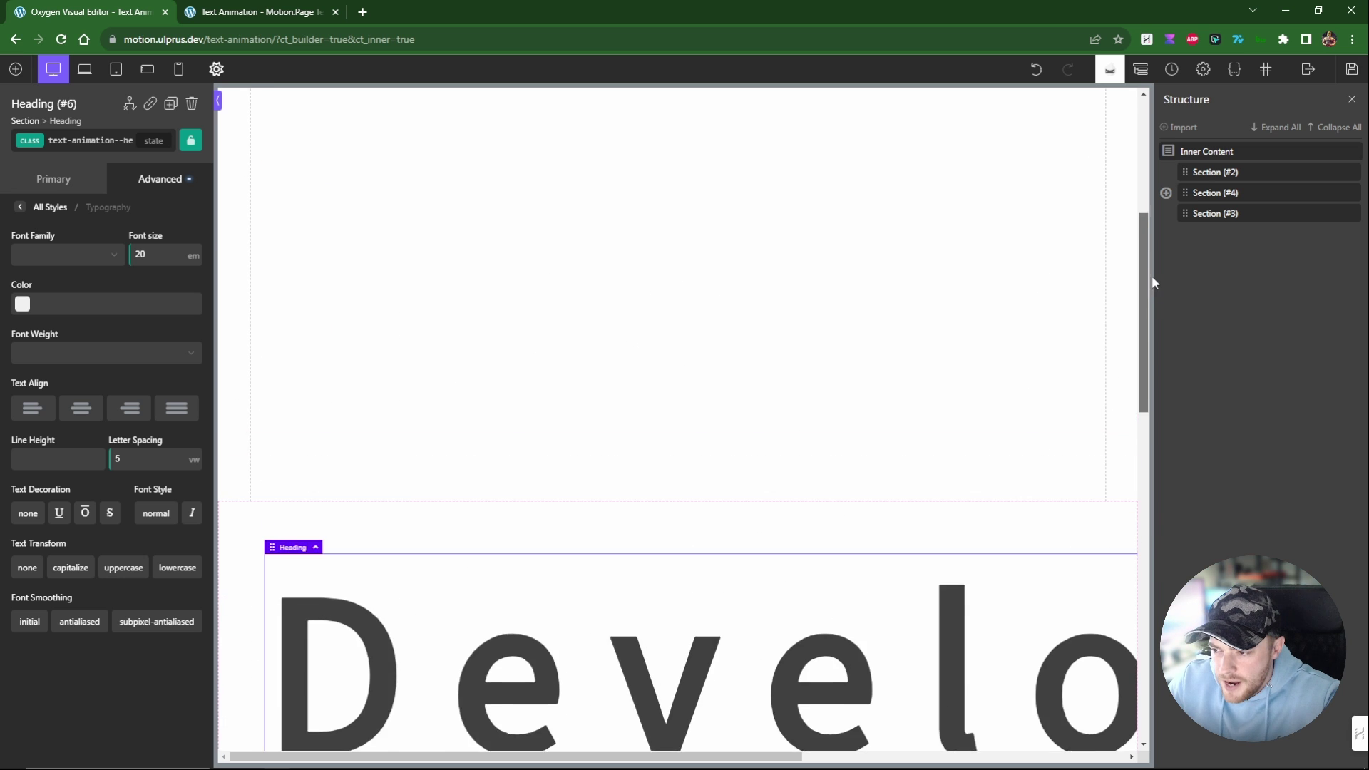
scroll(1152, 278, "down", 5)
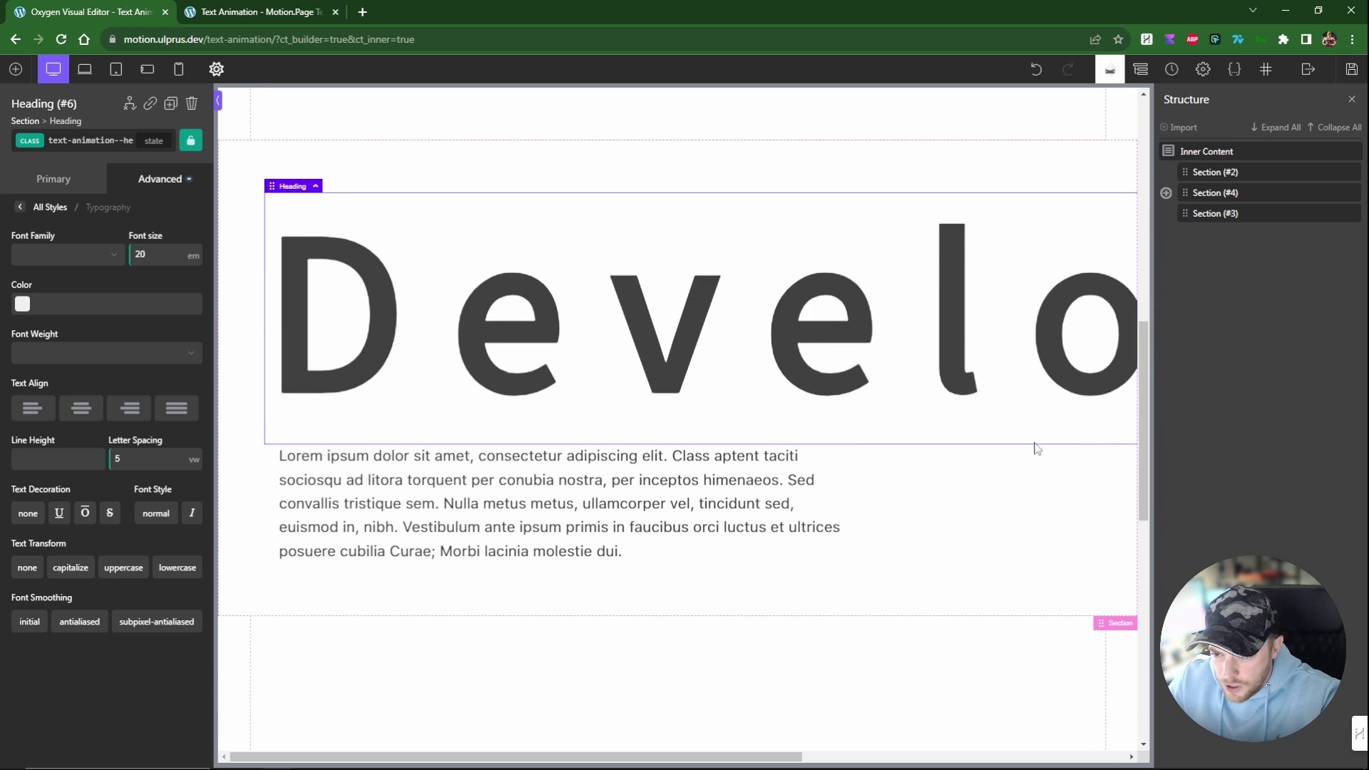
scroll(718, 306, "down", 1)
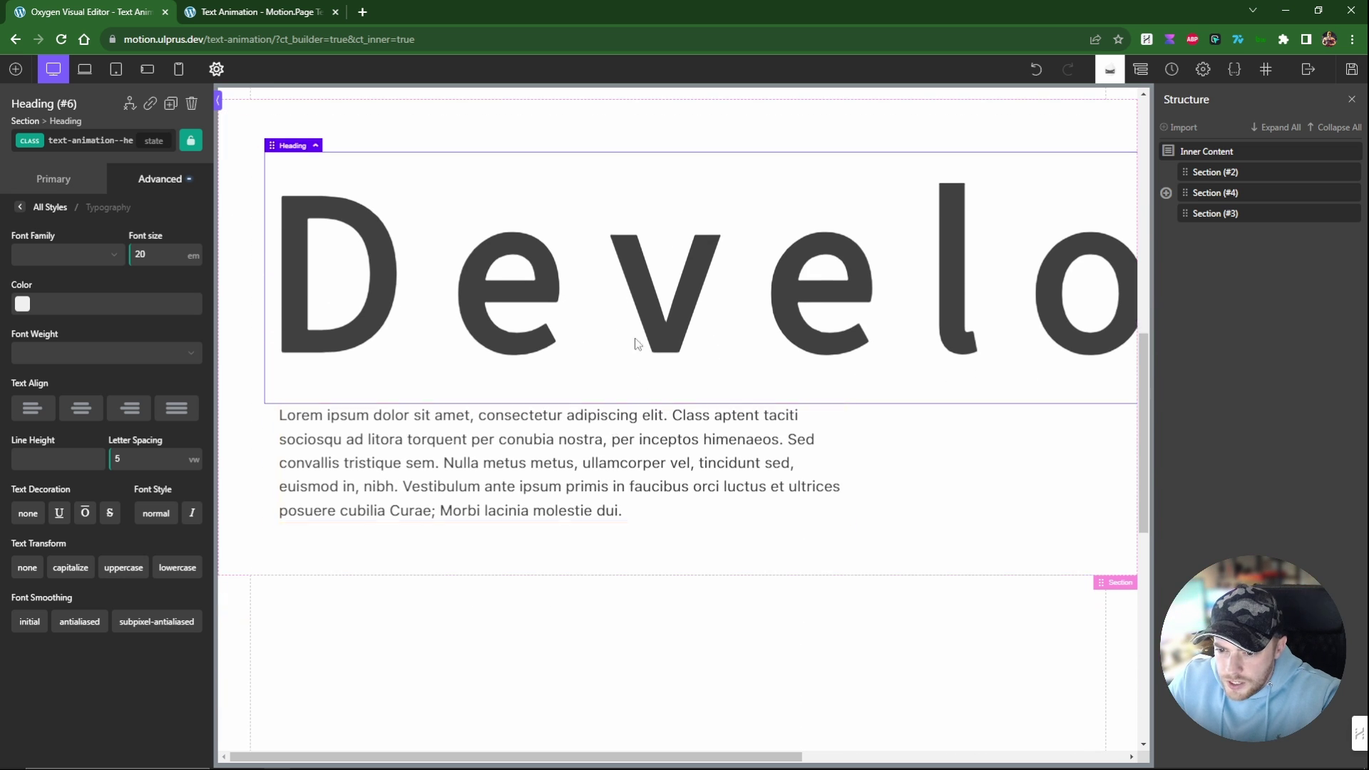
mouse_move(1142, 464)
left_mouse_down()
mouse_move(1152, 525)
mouse_move(1149, 480)
left_mouse_up()
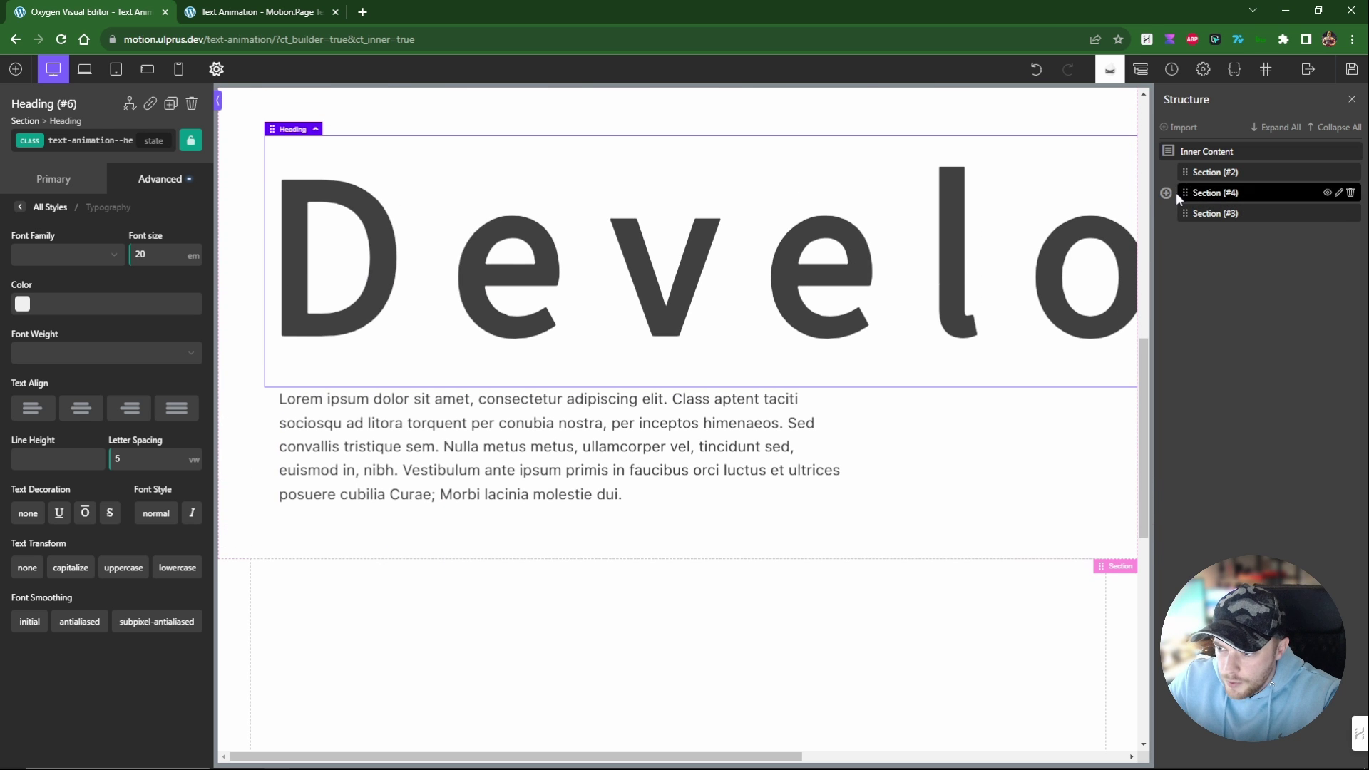
left_click(1167, 193)
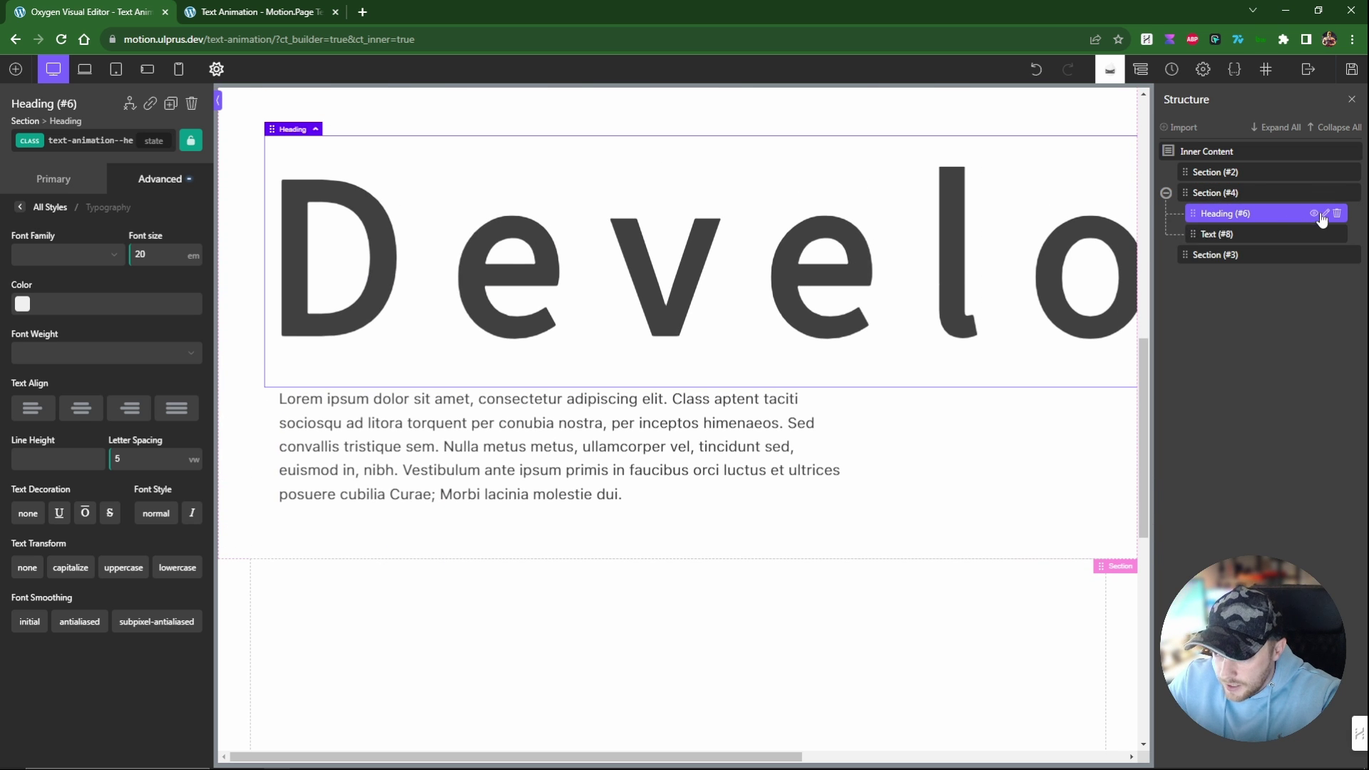
left_click(1328, 215)
left_click(1233, 286)
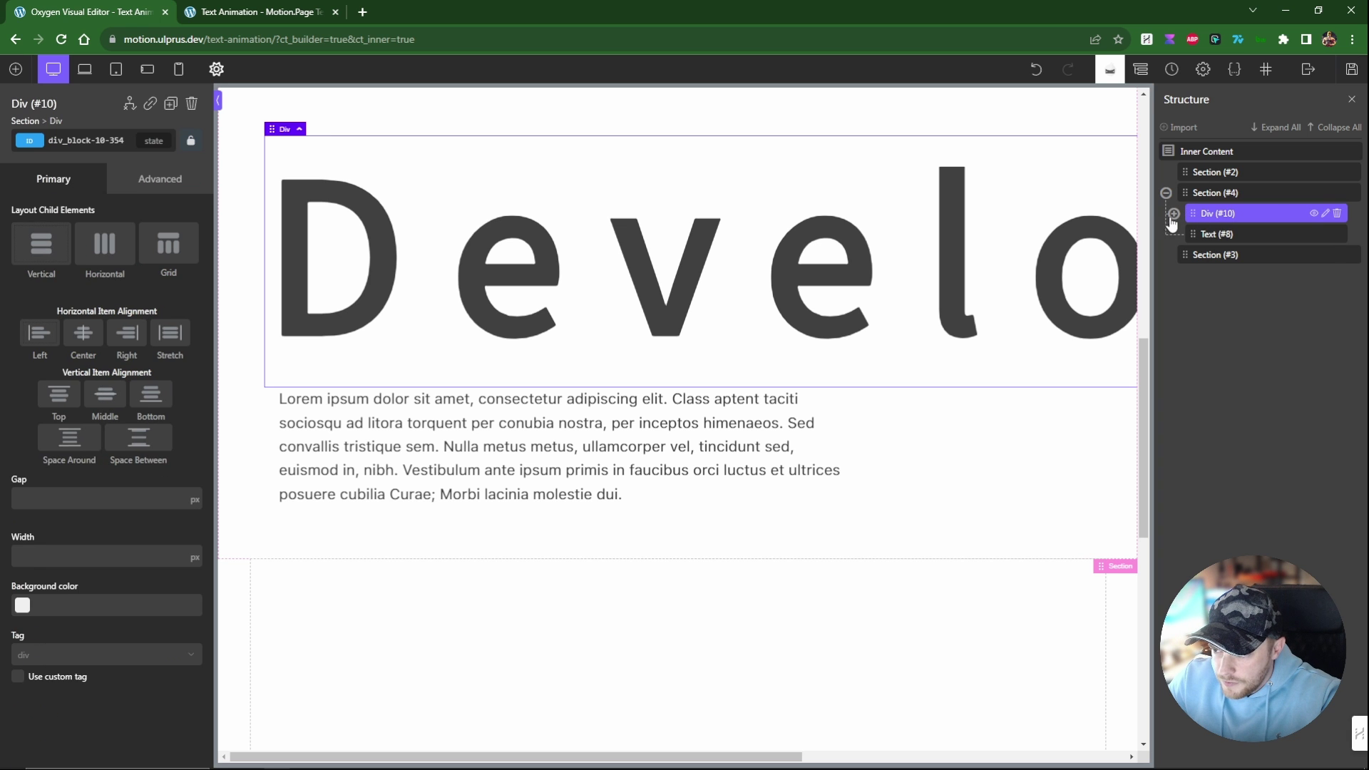
left_click(1174, 214)
mouse_move(1213, 257)
left_mouse_down()
mouse_move(1236, 242)
mouse_move(1229, 265)
left_mouse_up()
Rename the div 'Animation Trigger' and give it the text-animation--trigger class.
double_click(1215, 213)
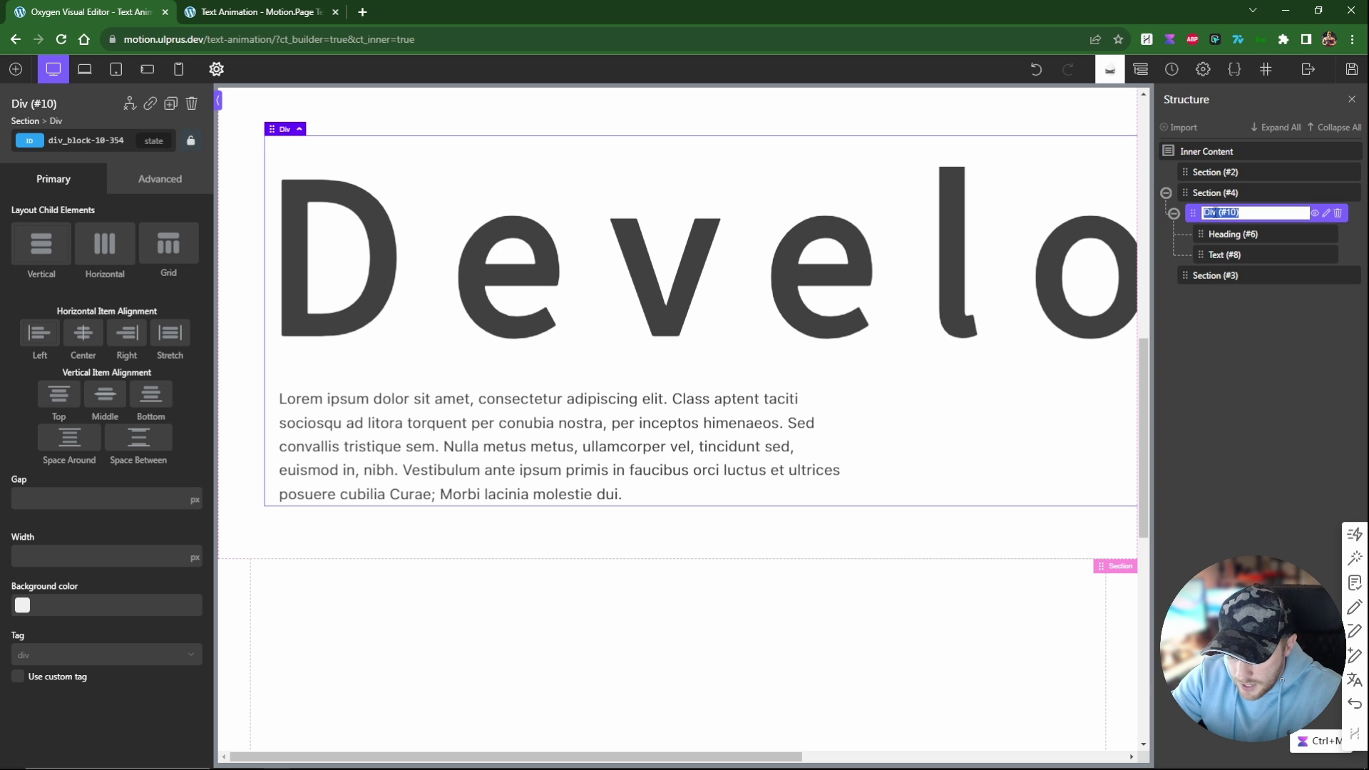
type("Animation T")
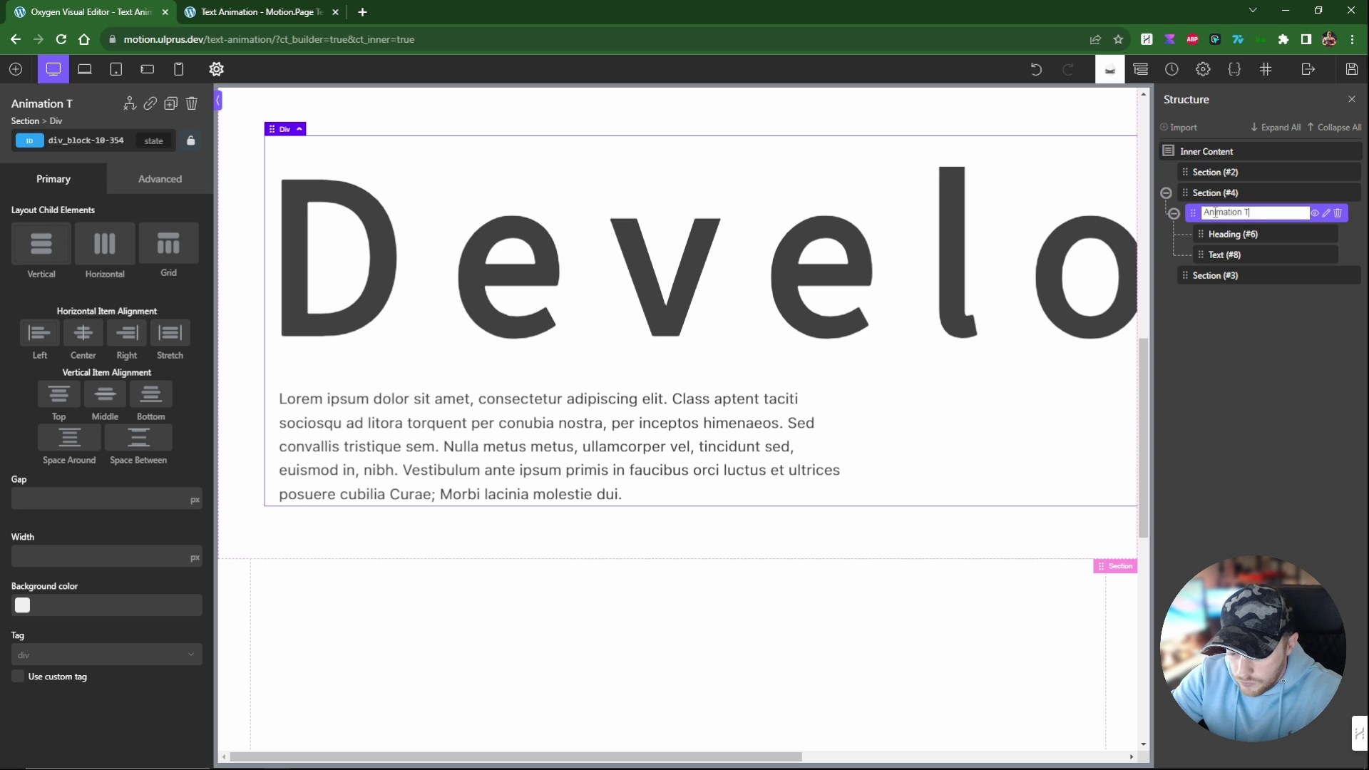
type("rigger")
key("Return")
left_click(1232, 234)
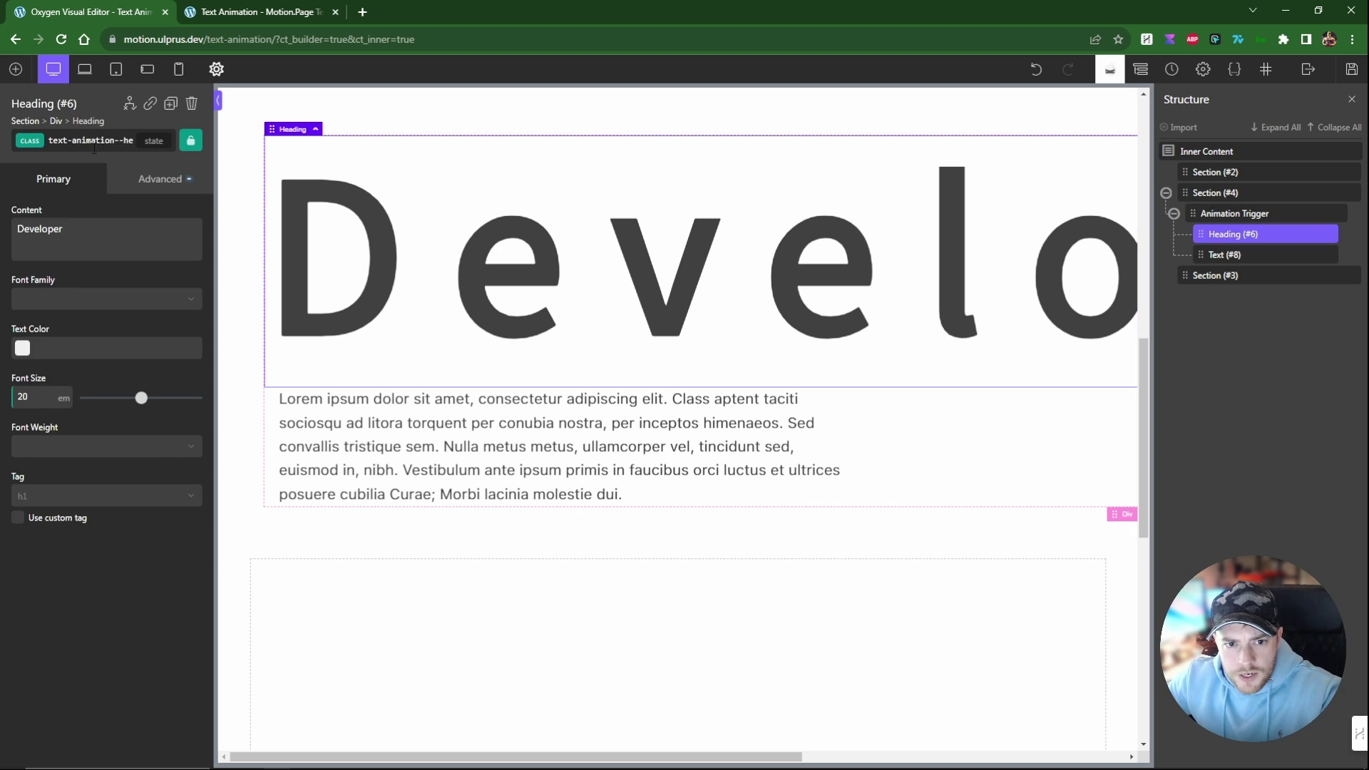
left_click(1233, 213)
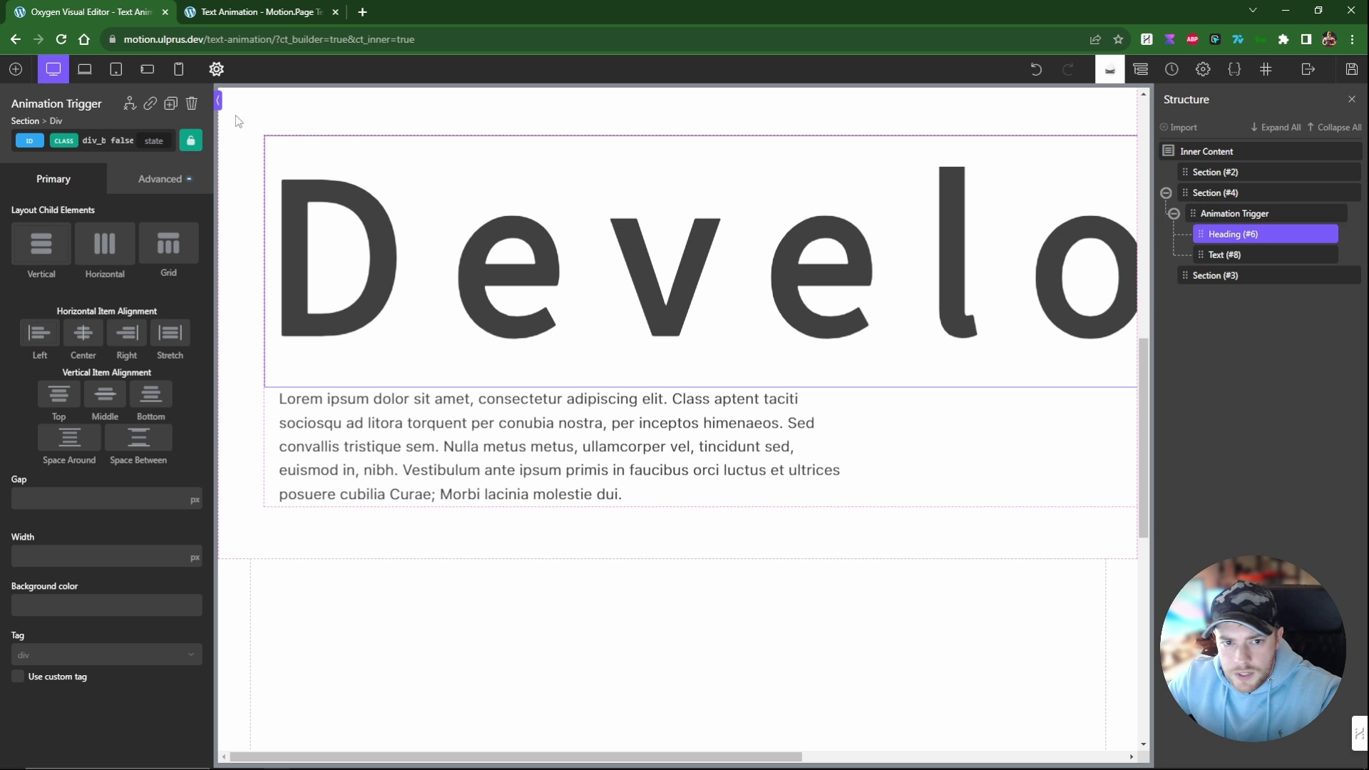
left_click(83, 139)
type("t")
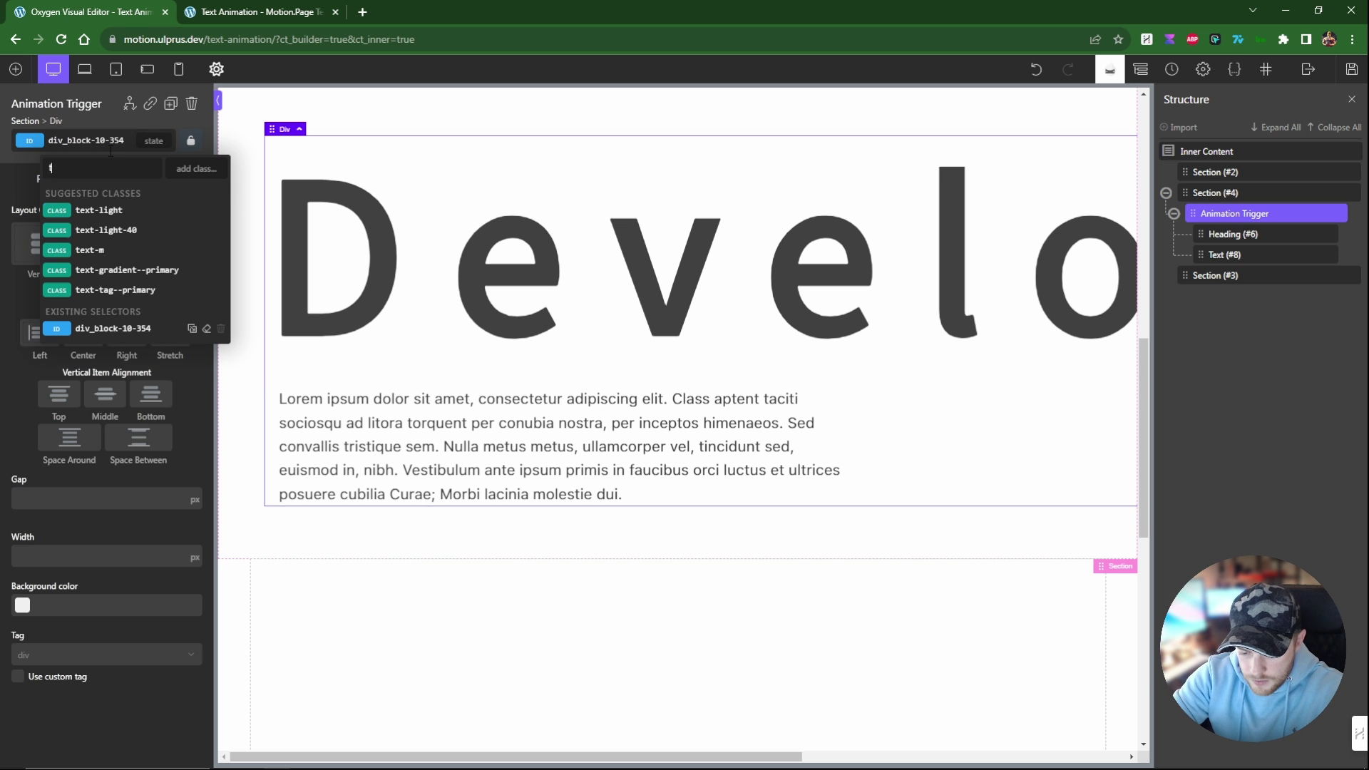
type("ext-animation--trigger")
key("Return")
left_click(1173, 213)
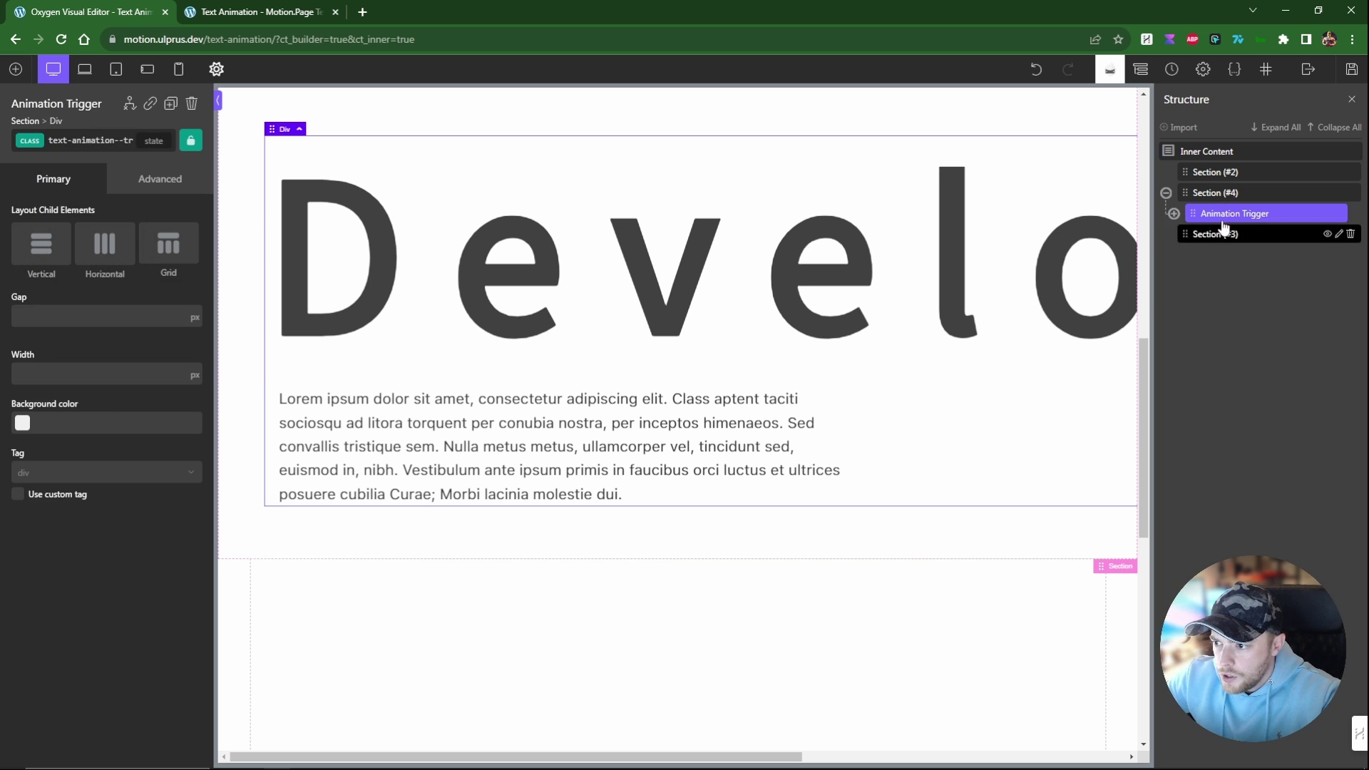
Duplicate Section #4 and change the copied heading to 'Animation'.
left_click(1166, 192)
left_click(1216, 194)
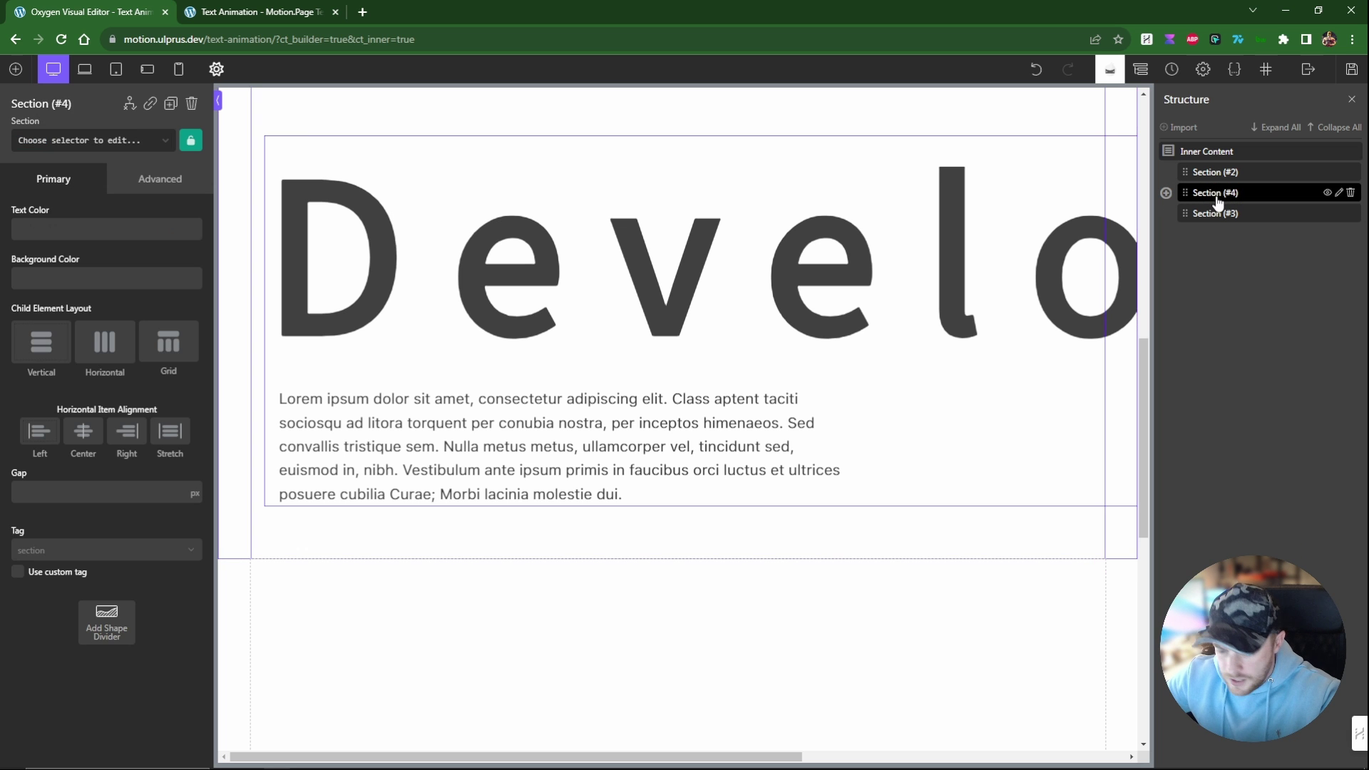
key("ctrl+d")
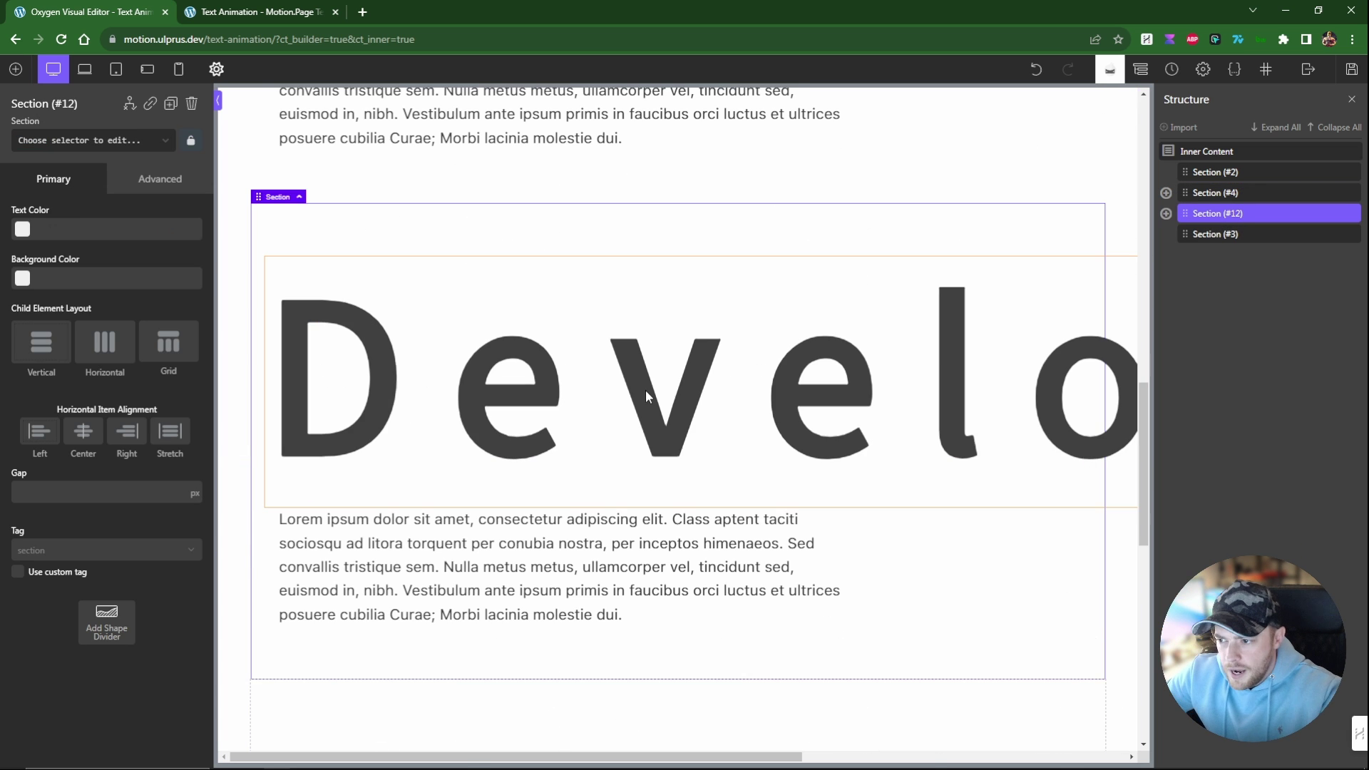
left_click(644, 391)
double_click(644, 391)
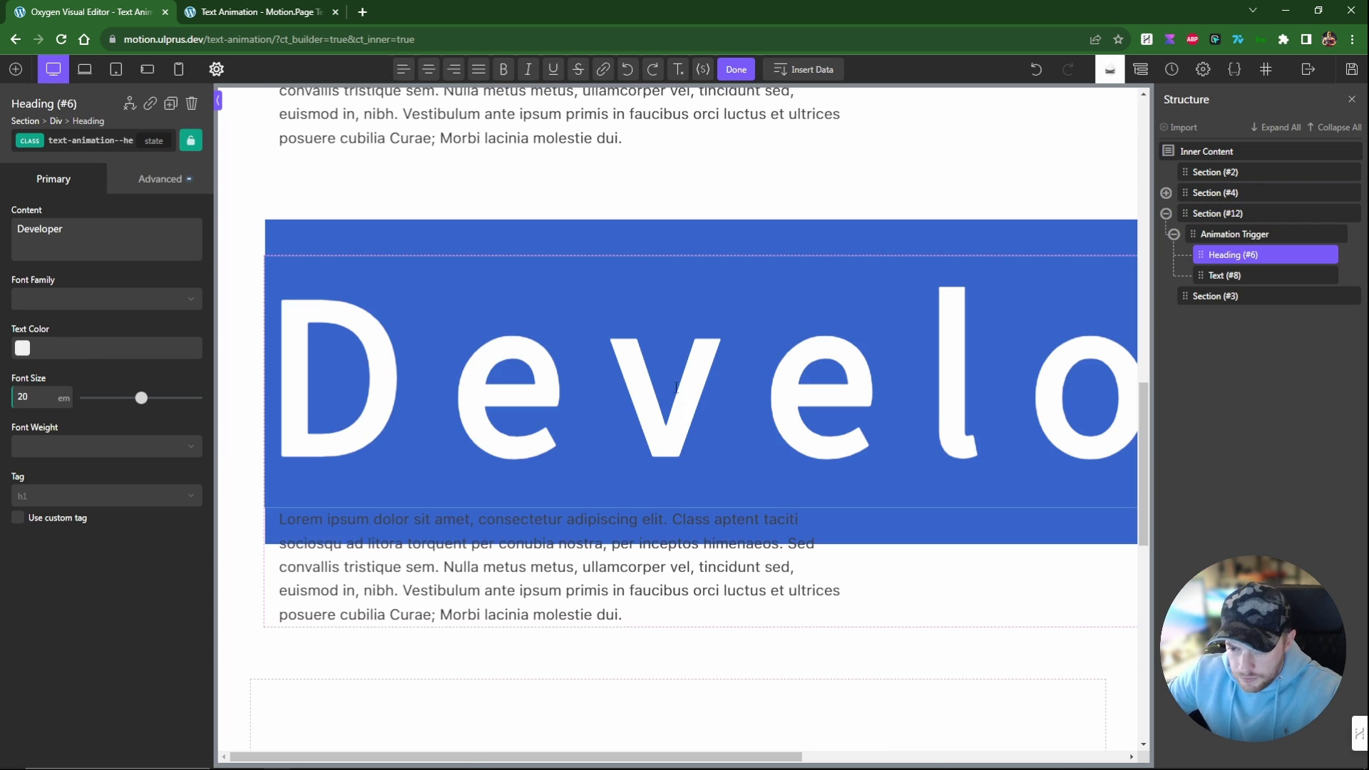
left_click(611, 364)
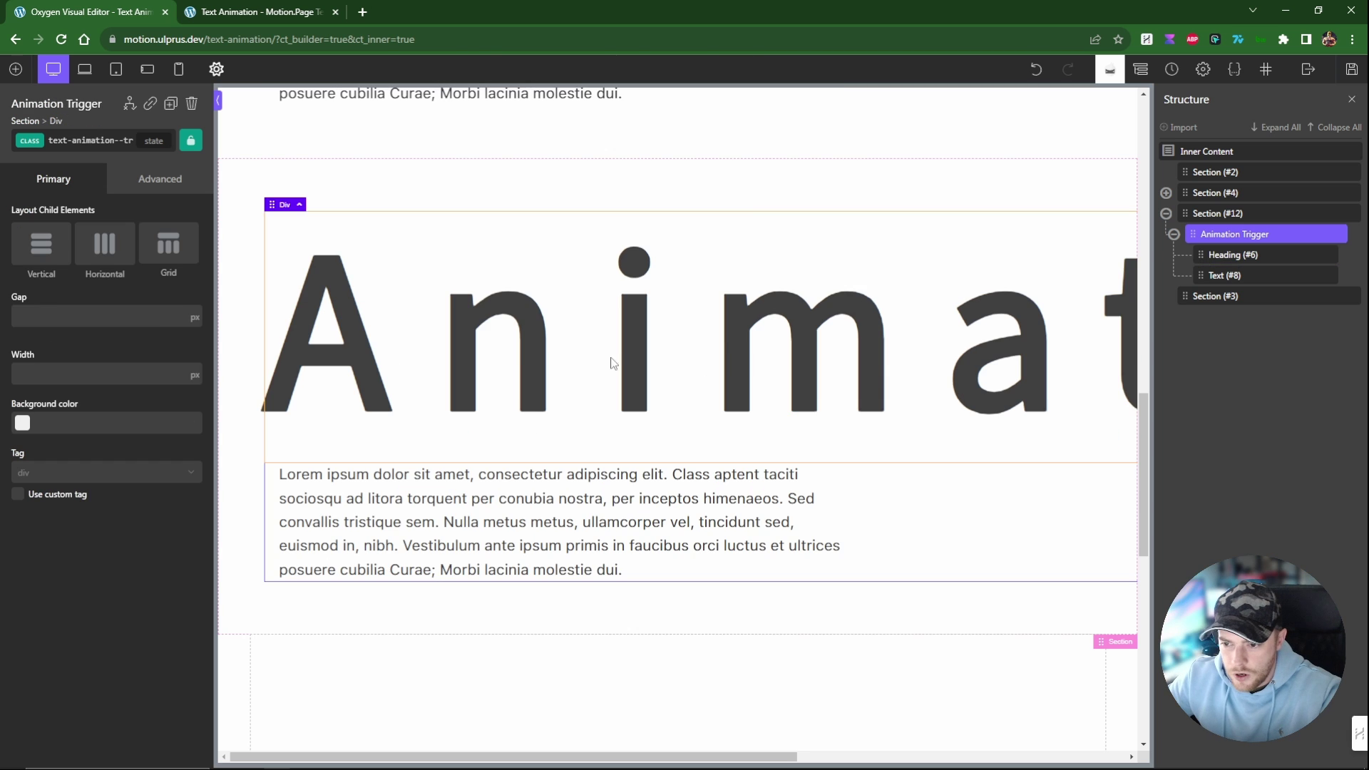
Save the page and open WP Admin in a new tab.
left_click(1351, 69)
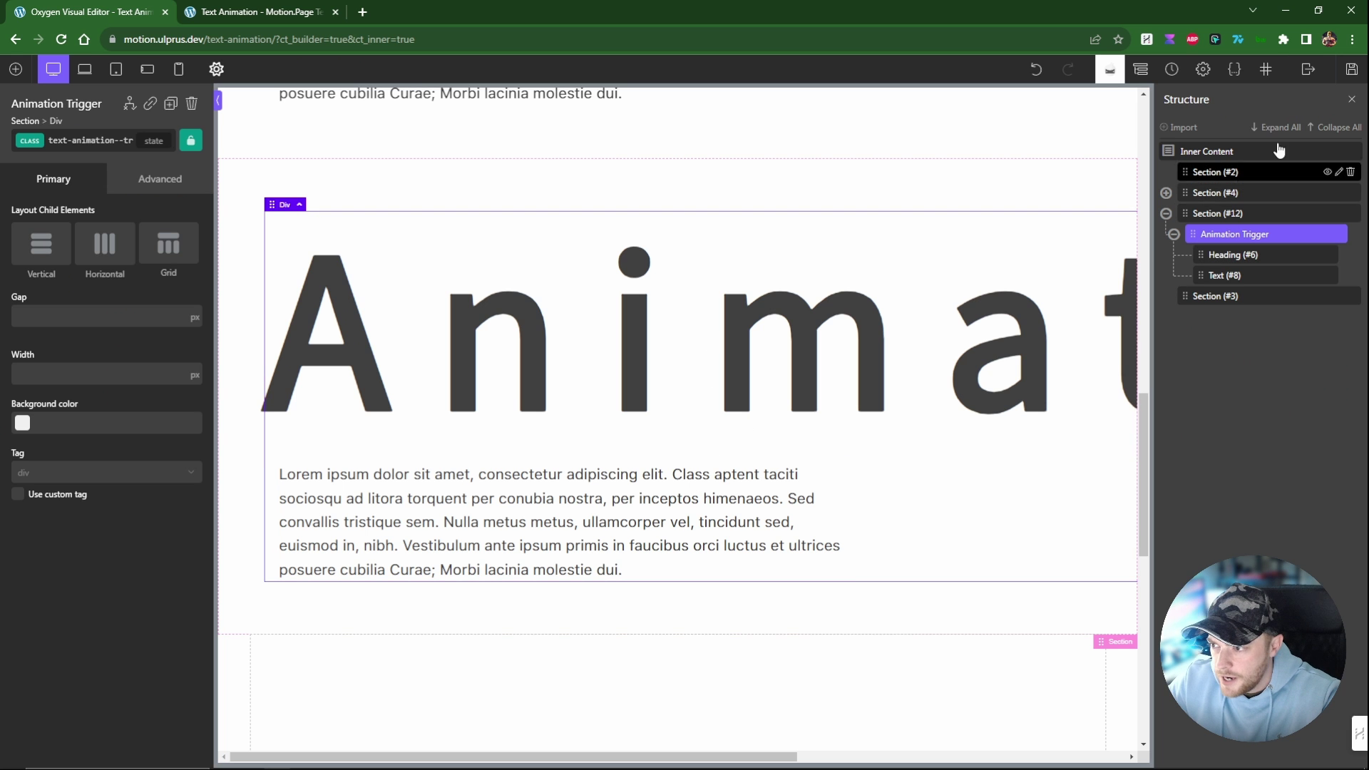
left_click(1307, 69)
left_click(1314, 93)
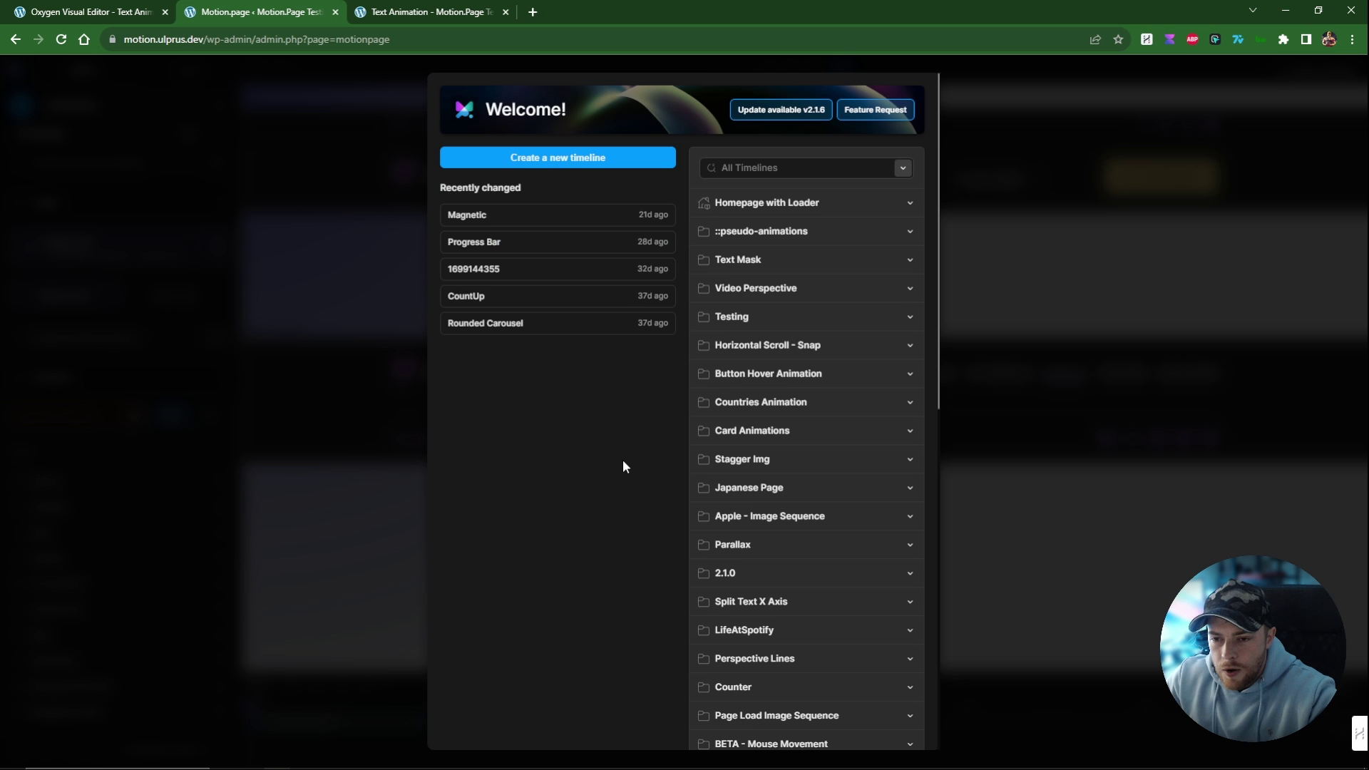
Create a 'Text Animation' timeline on the Text Animation page using ScrollTrigger locked to the scrollbar.
left_click(534, 159)
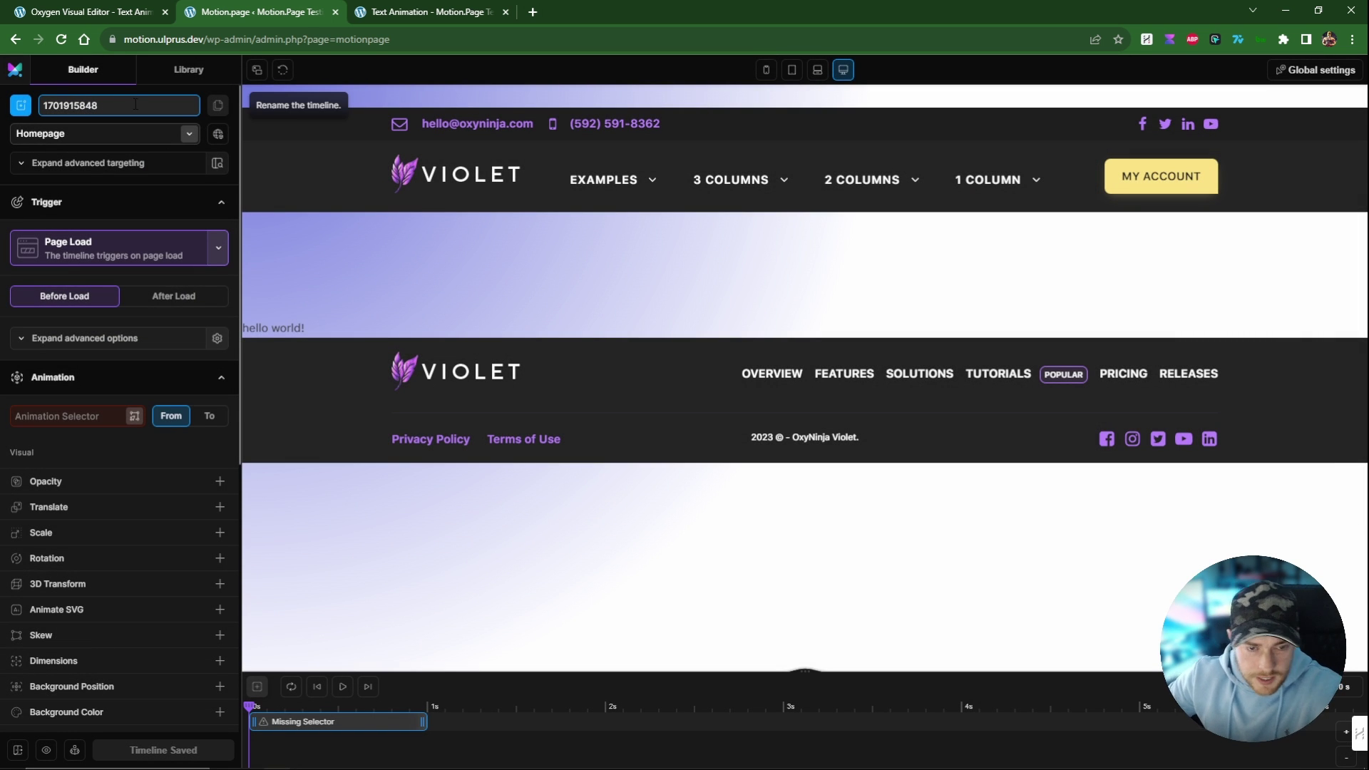
double_click(116, 112)
type("Text Animatio")
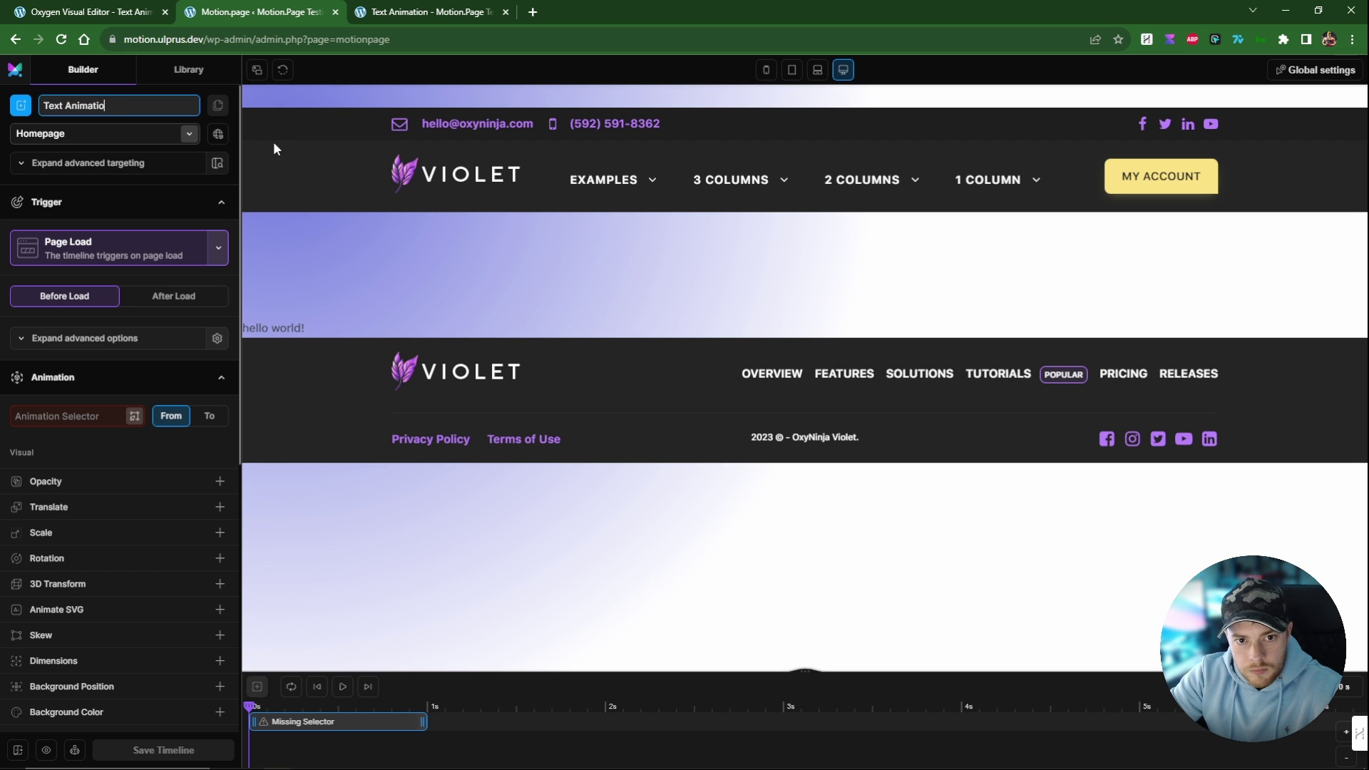
type("n")
left_click(95, 135)
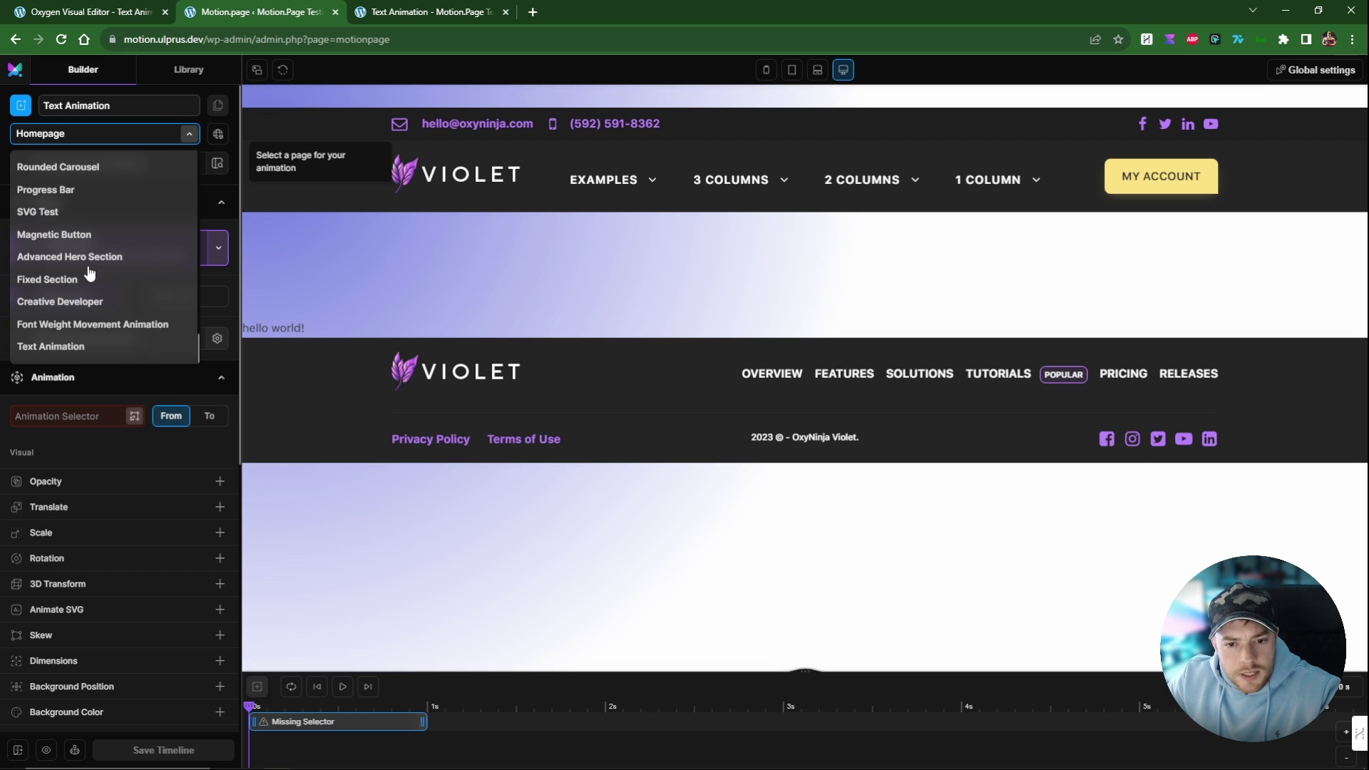
left_click(62, 347)
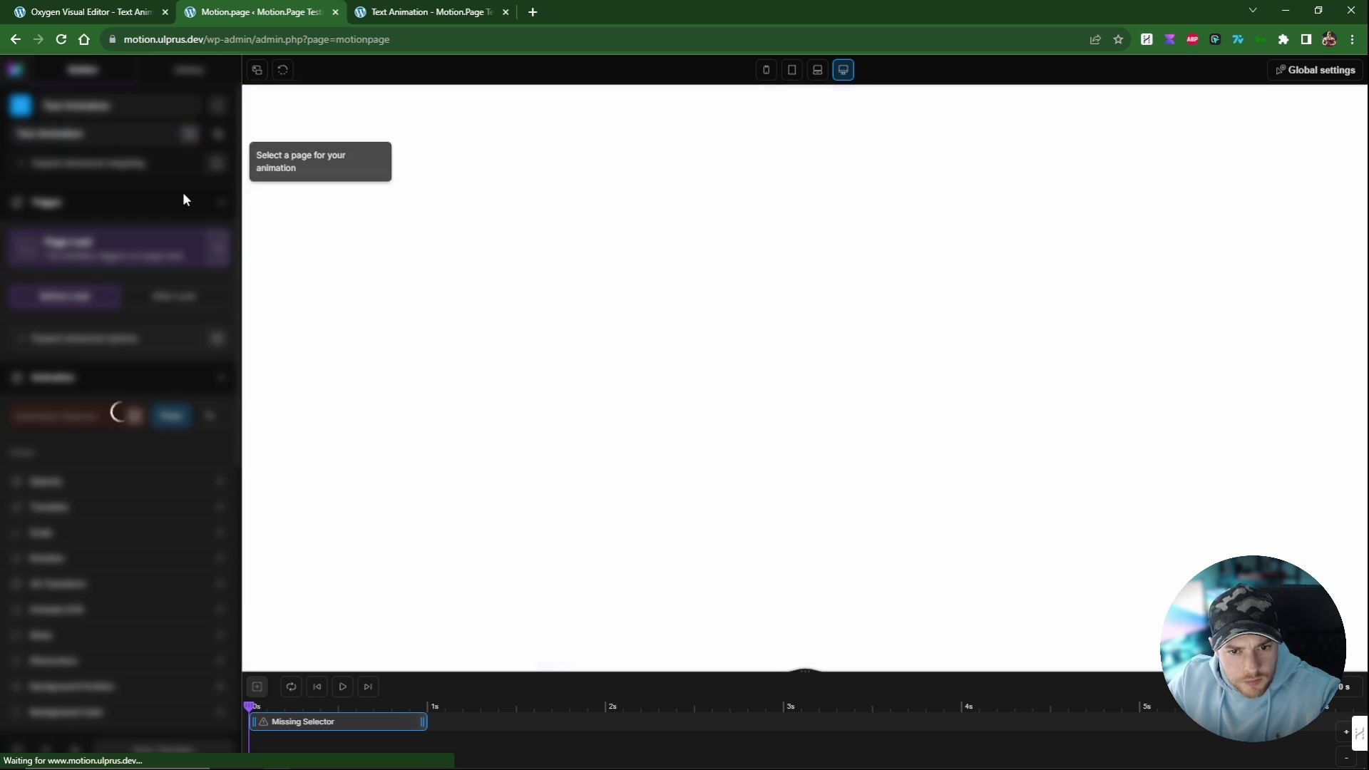
left_click(189, 253)
left_click(62, 303)
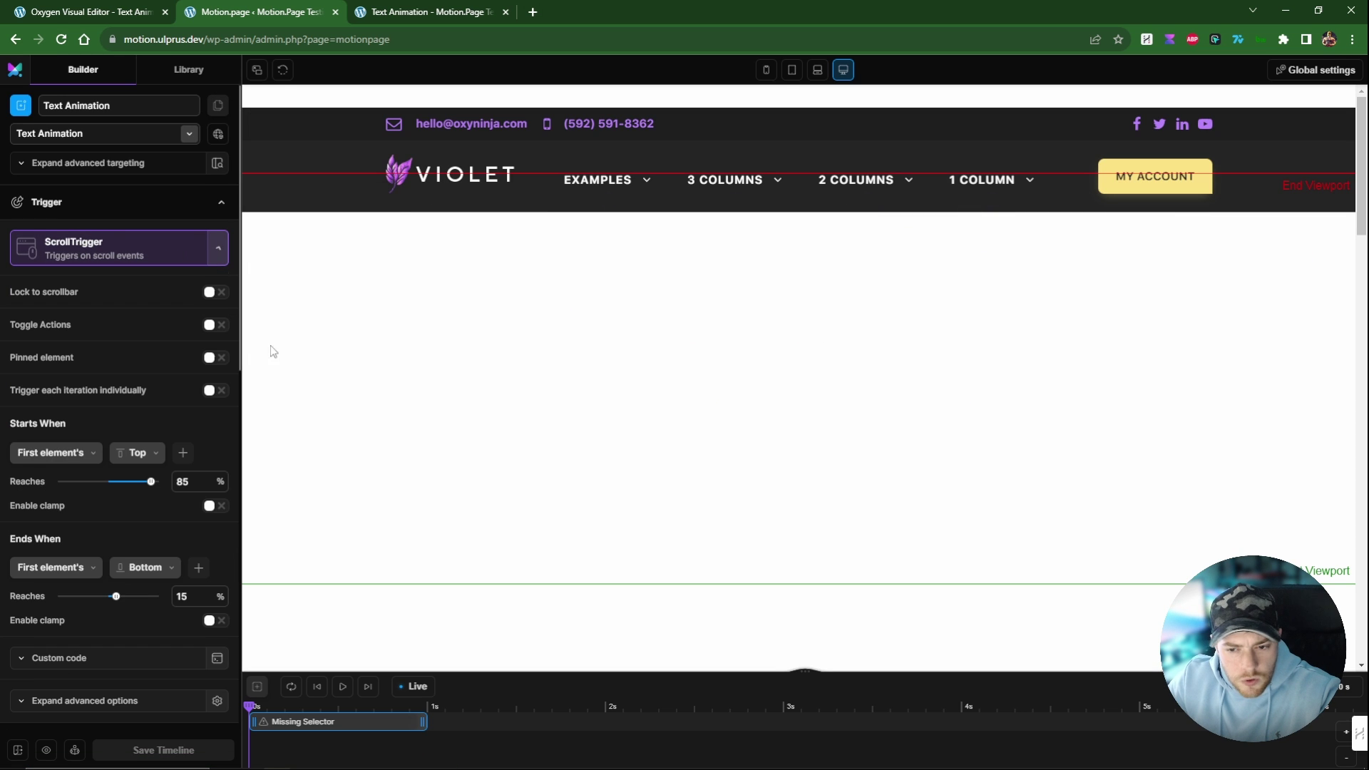
left_click(214, 292)
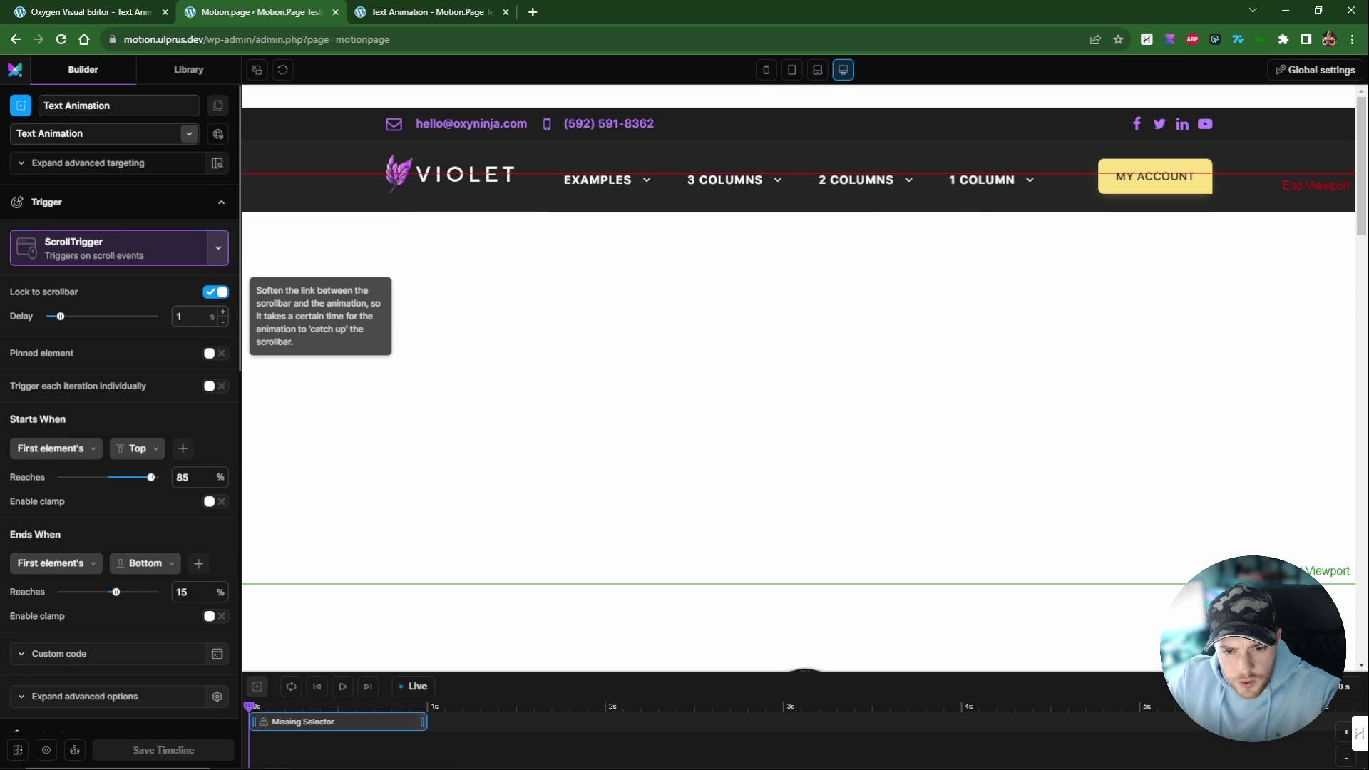
Change the scroll trigger's start from 85% to 20% and its end from 15% to 10%.
scroll(452, 381, "down", 3)
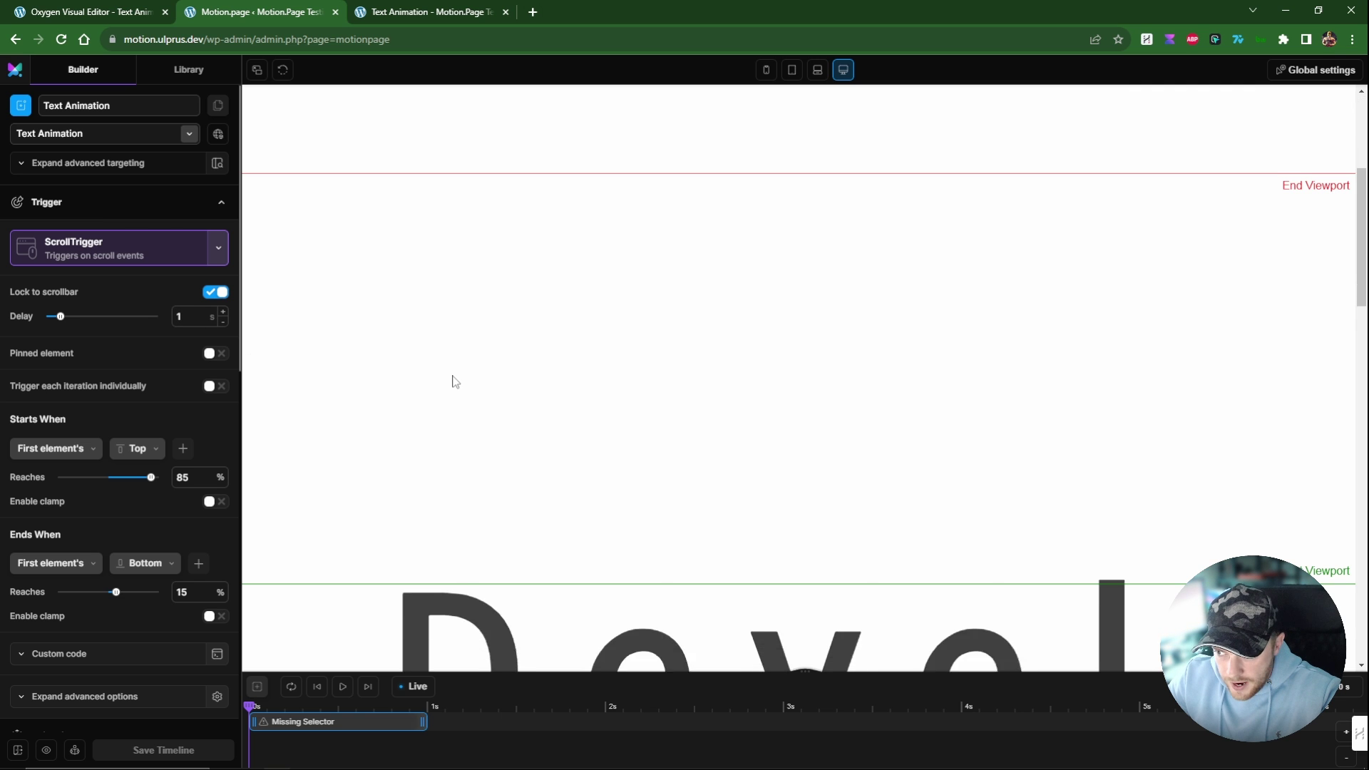
scroll(452, 382, "down", 2)
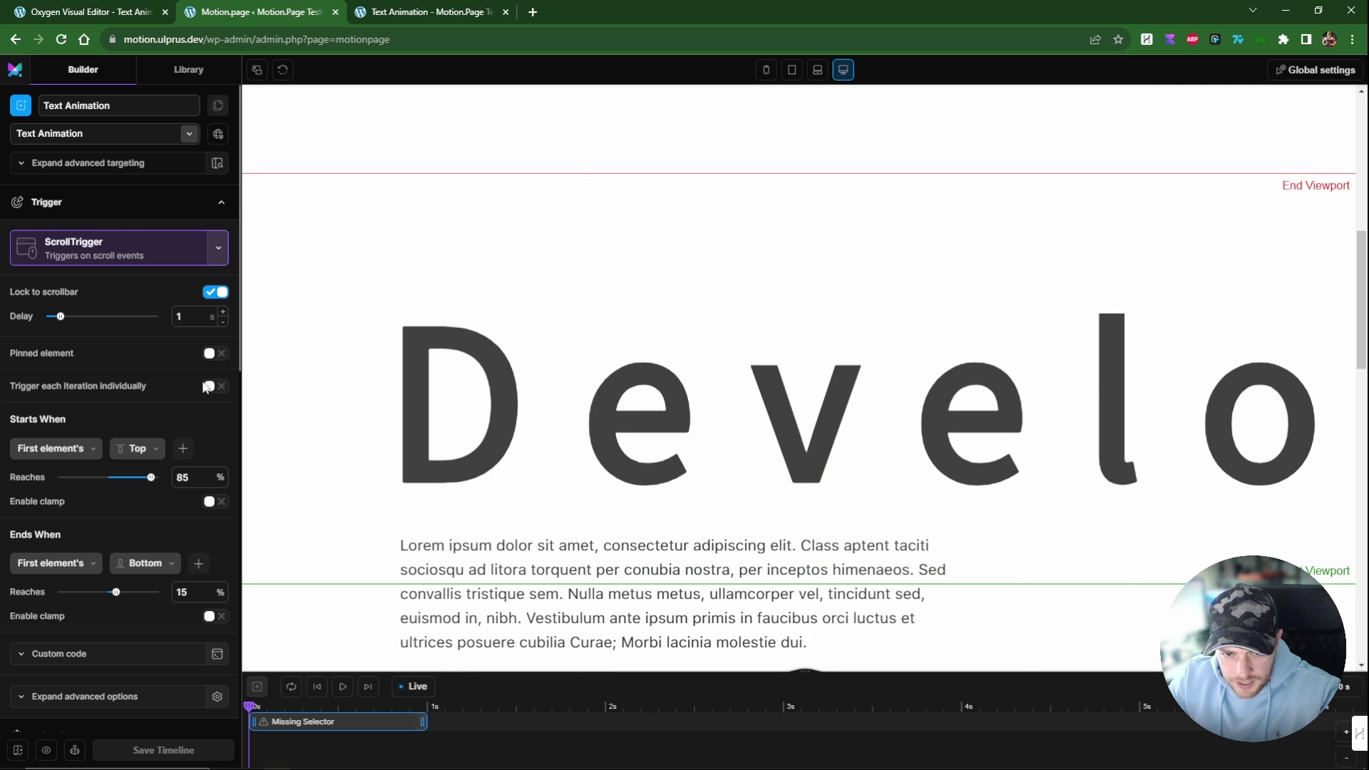
scroll(178, 399, "down", 2)
double_click(183, 335)
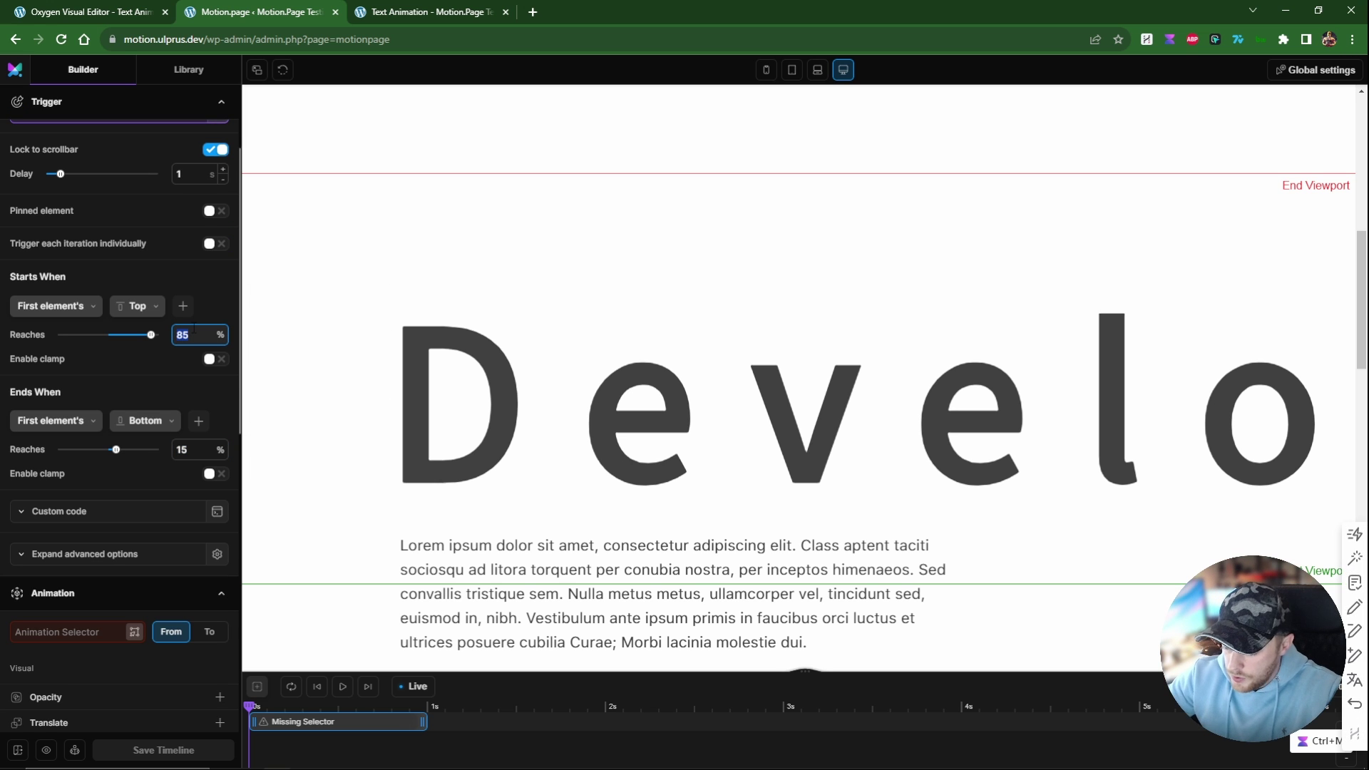
type("20")
double_click(189, 449)
type("10")
left_click(260, 470)
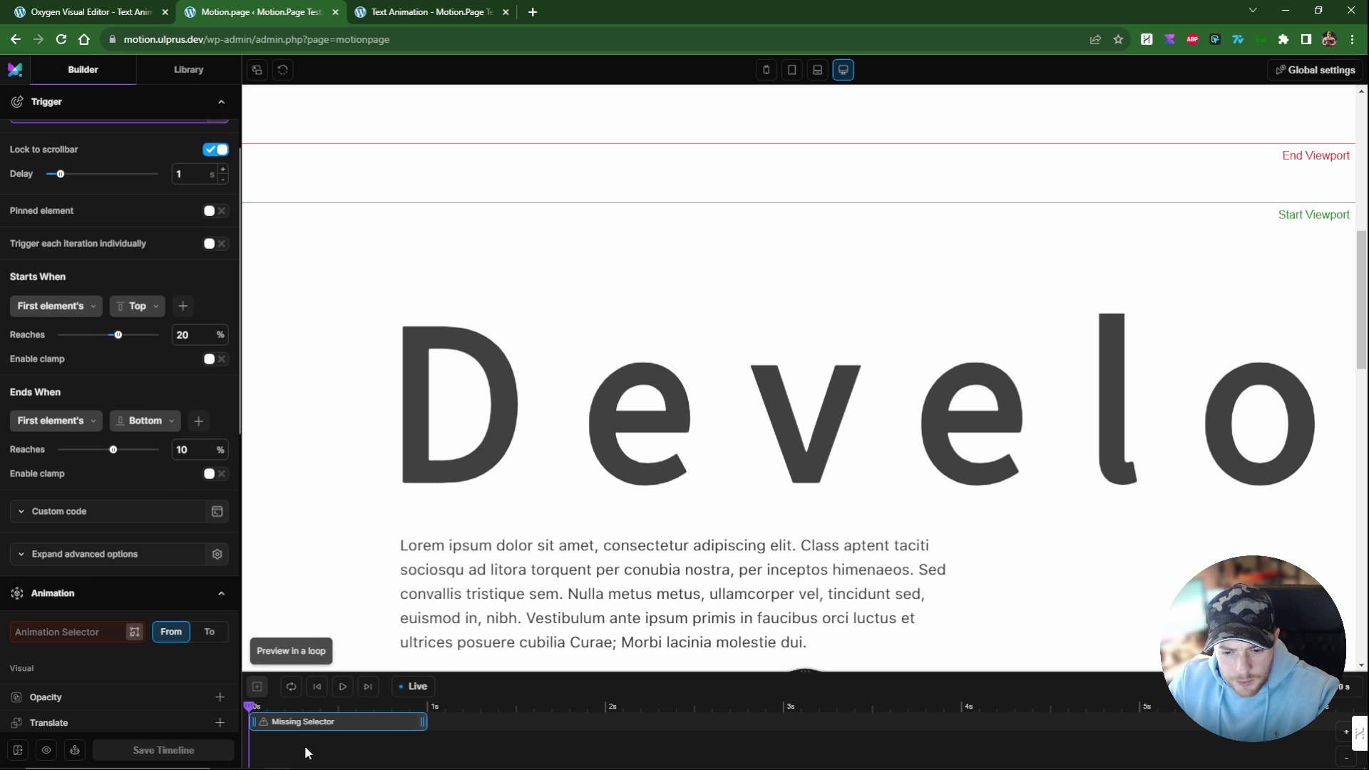
left_click(51, 307)
Make the start point follow the .text-animation--trigger selector, copying the class from the Oxygen editor.
left_click(32, 353)
left_click(37, 335)
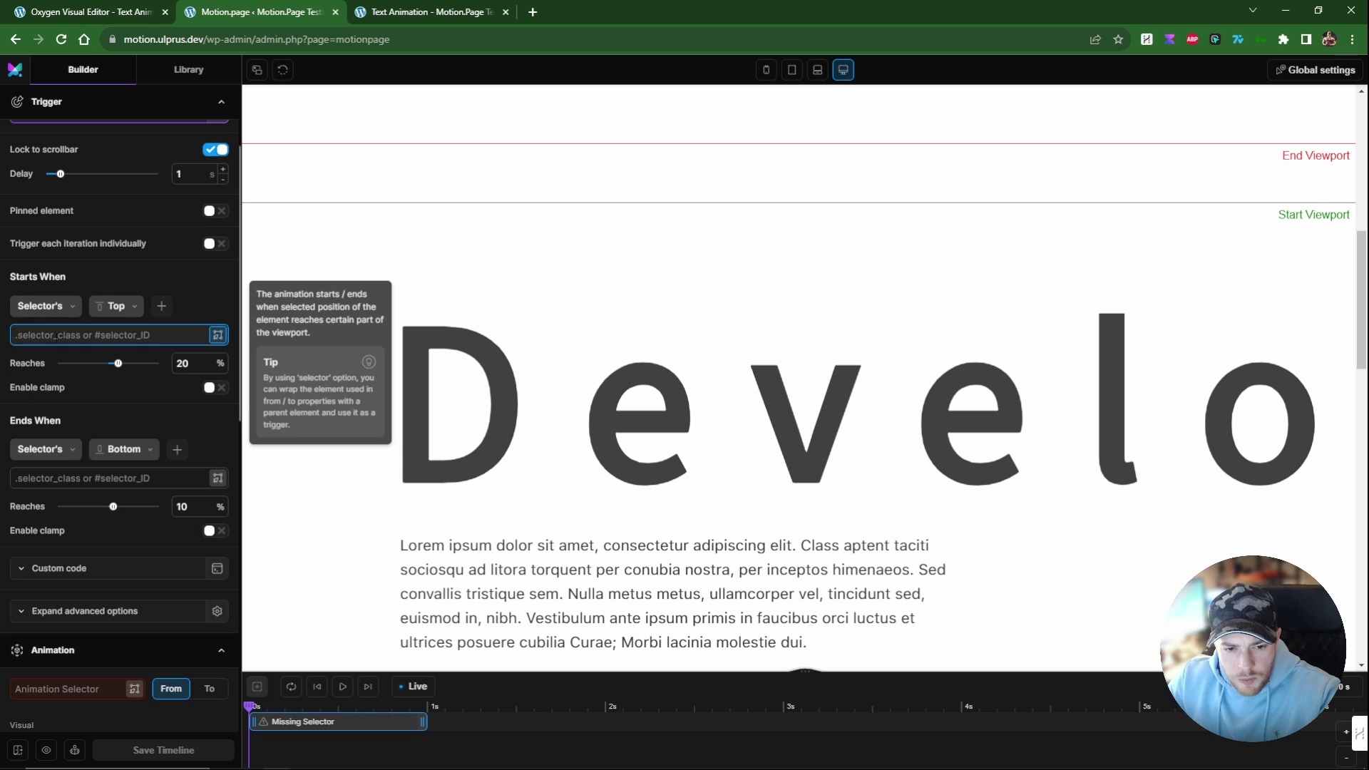
key("ctrl+Tab")
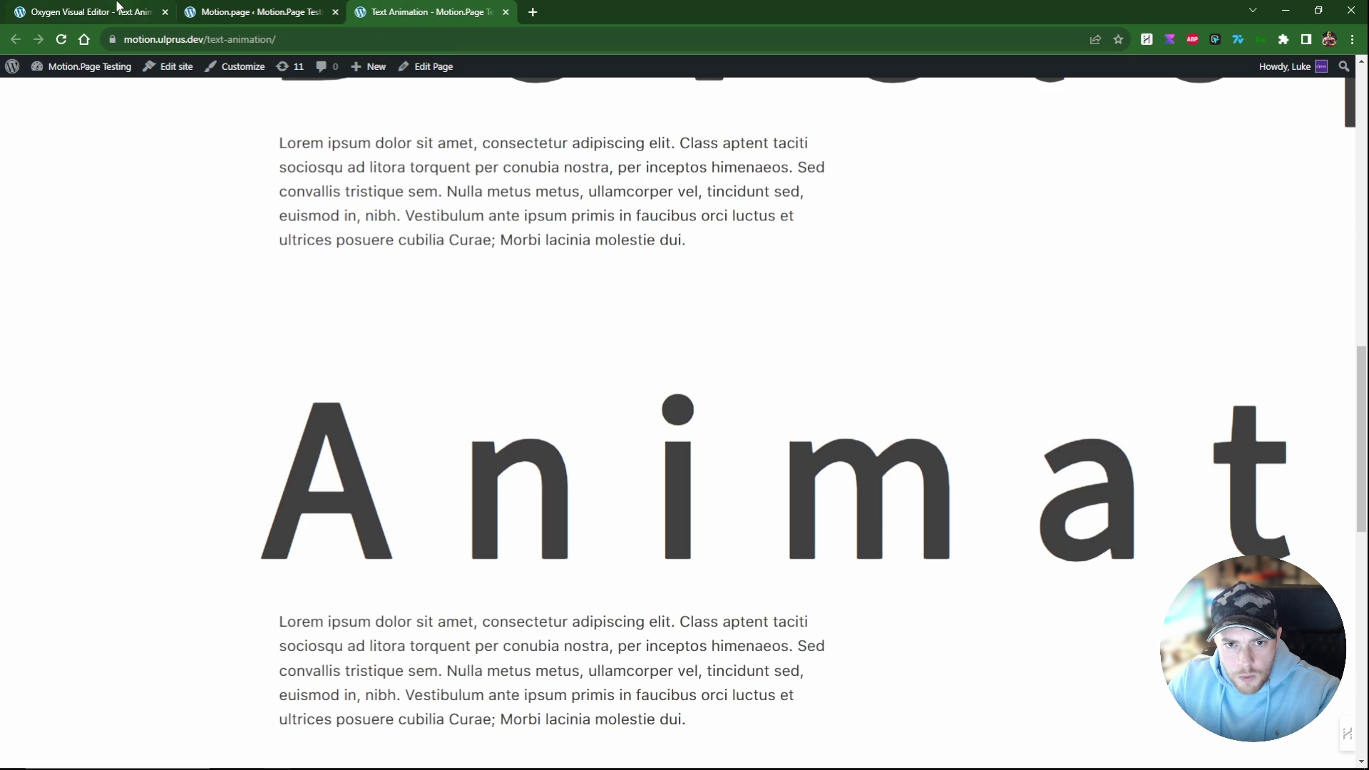
left_click(114, 16)
triple_click(80, 140)
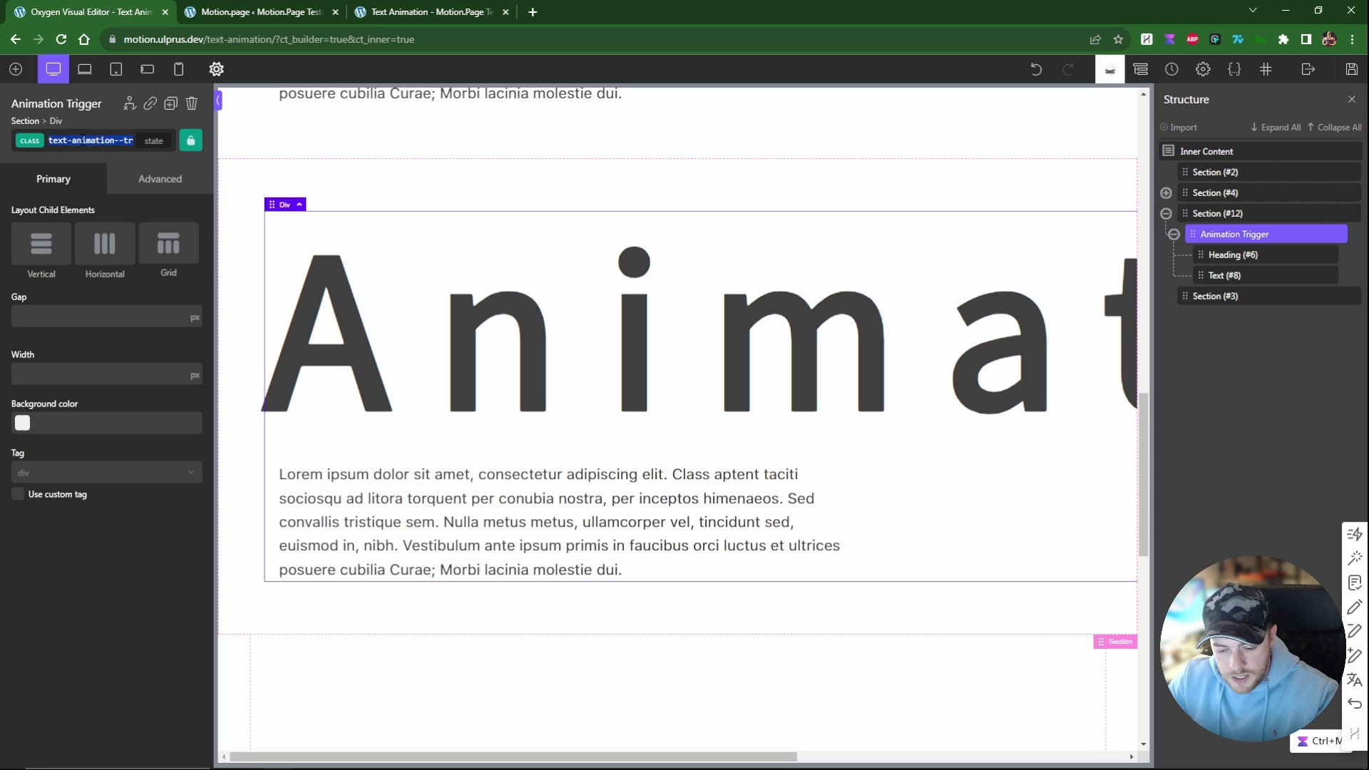
left_click(222, 14)
left_click(62, 331)
type(".")
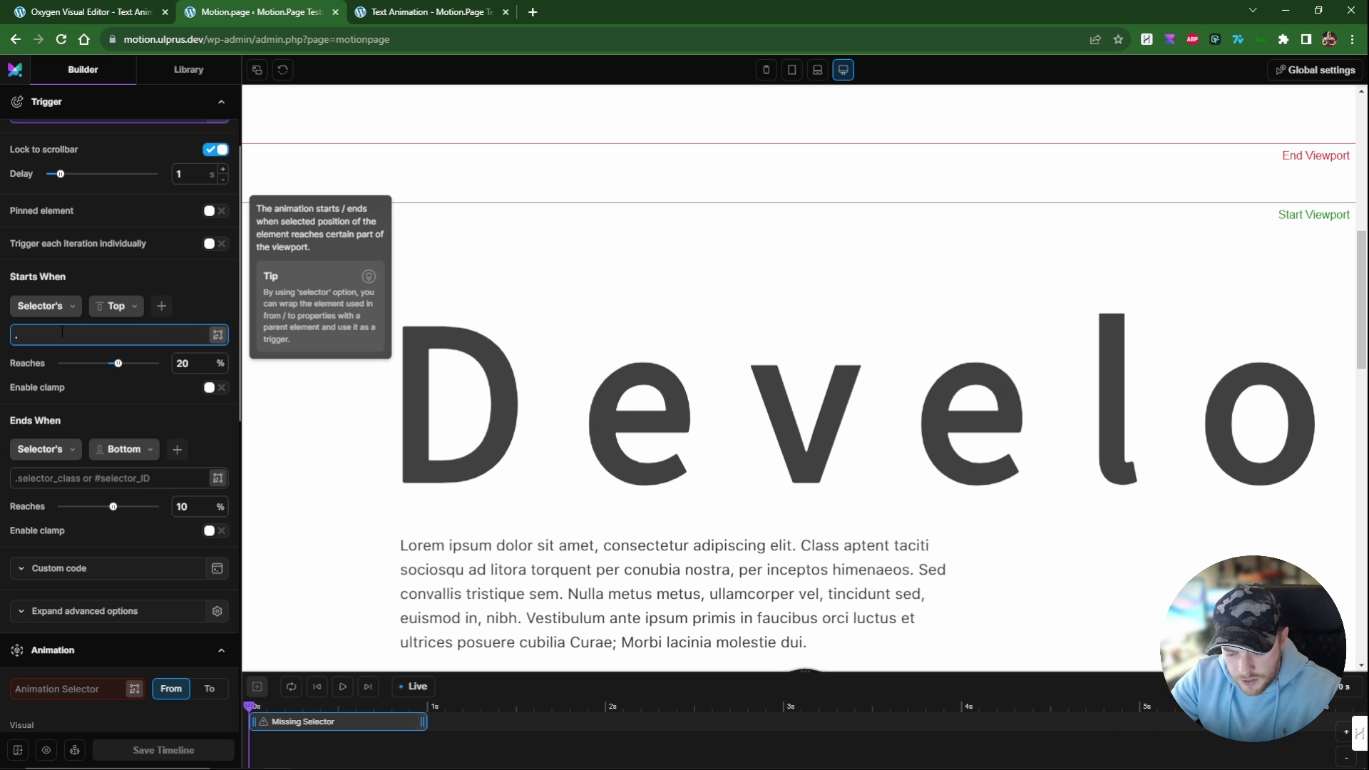
type("text-animation--trigger")
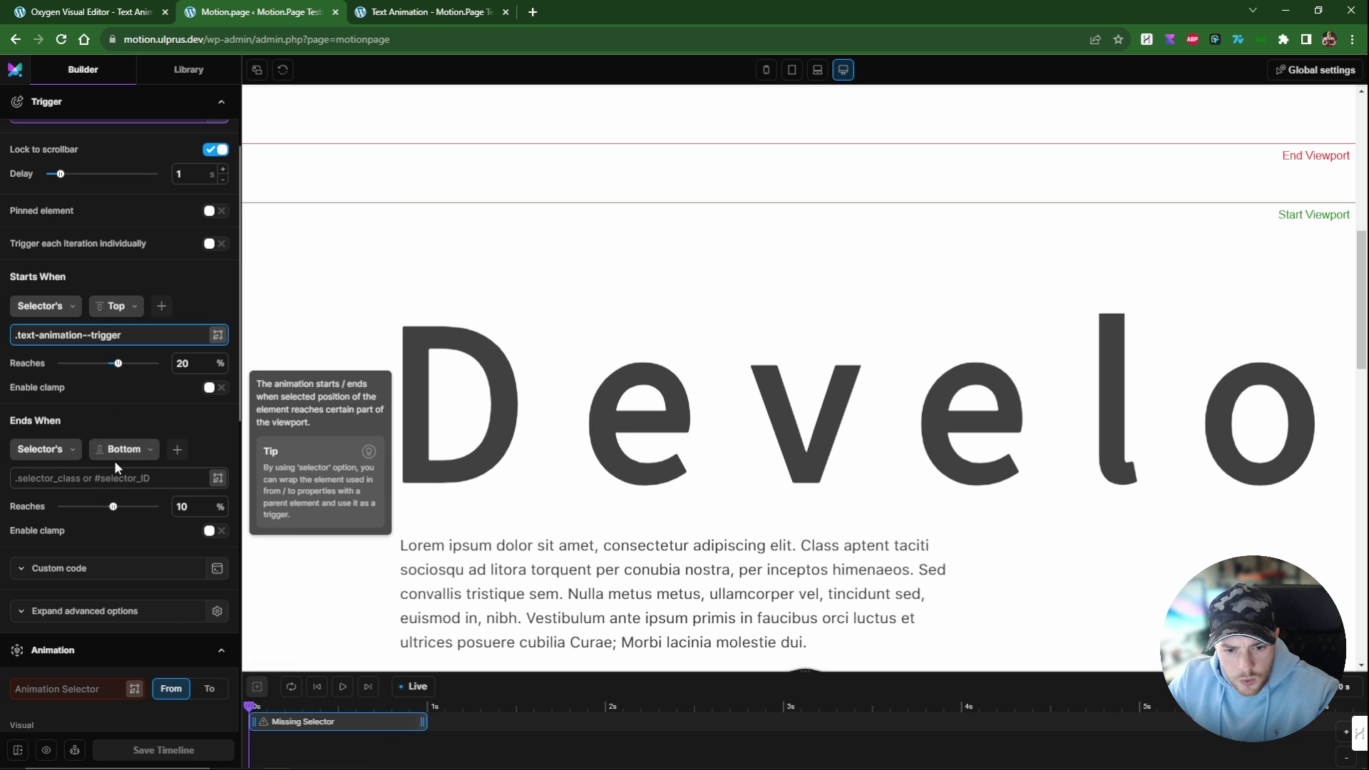
Measure the end point from the top of the .text-animation--trigger selector too.
left_click(116, 449)
left_click(122, 474)
left_click(76, 479)
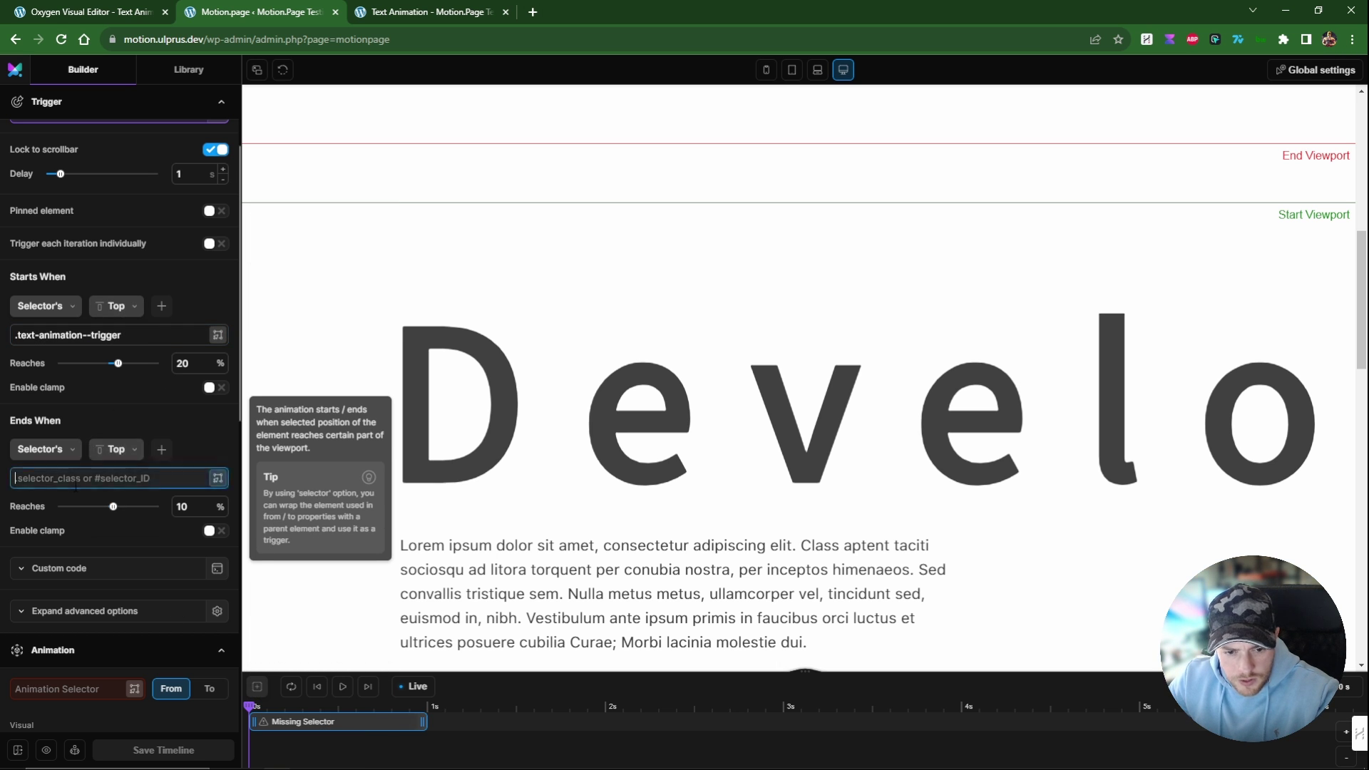
type(".")
type("text-animation--trigger")
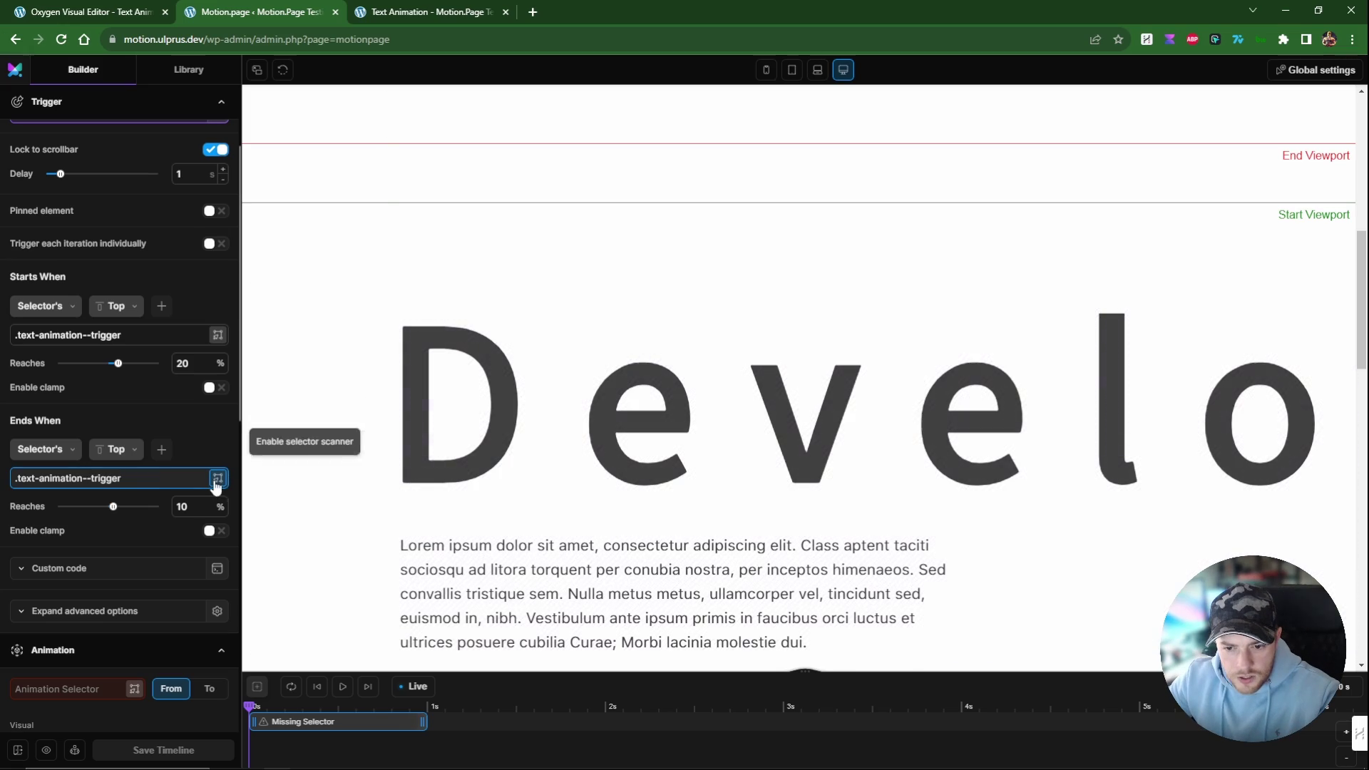
left_click(217, 478)
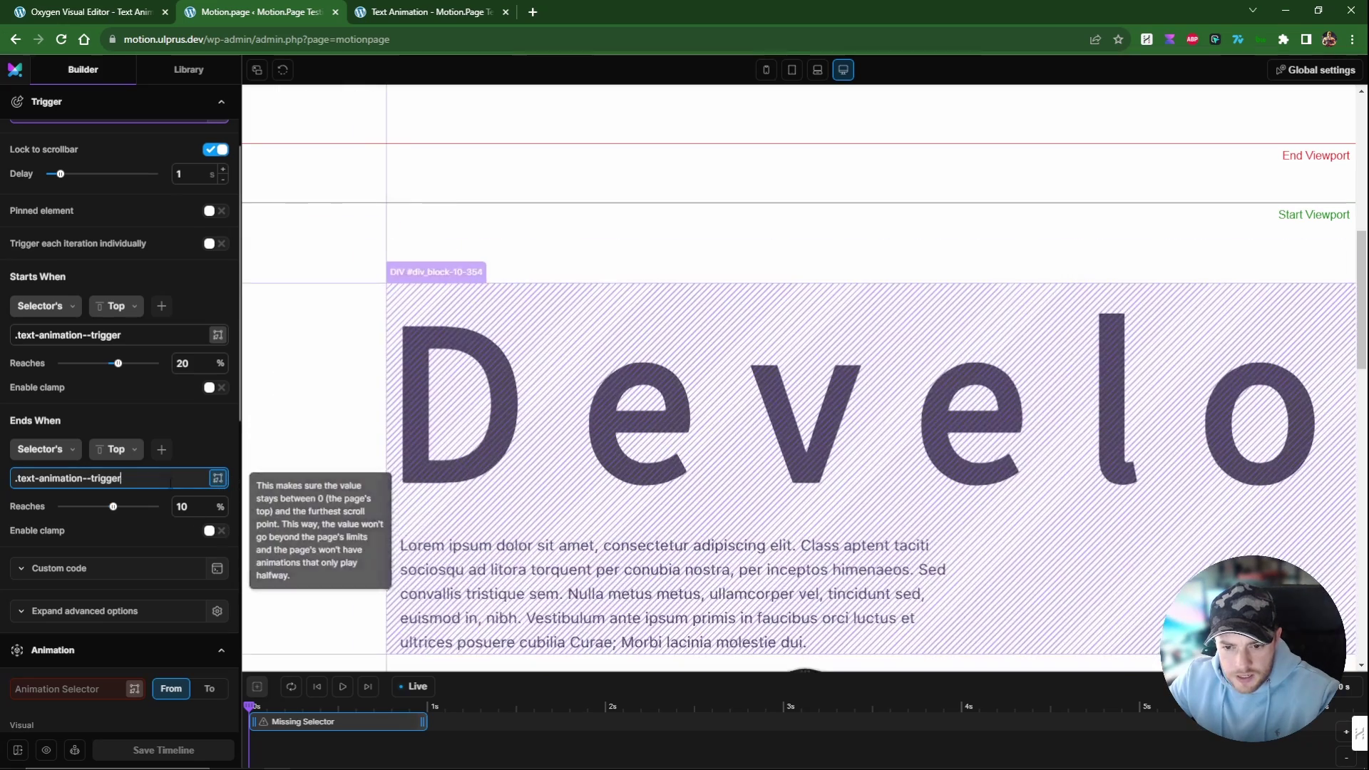
scroll(62, 404, "down", 4)
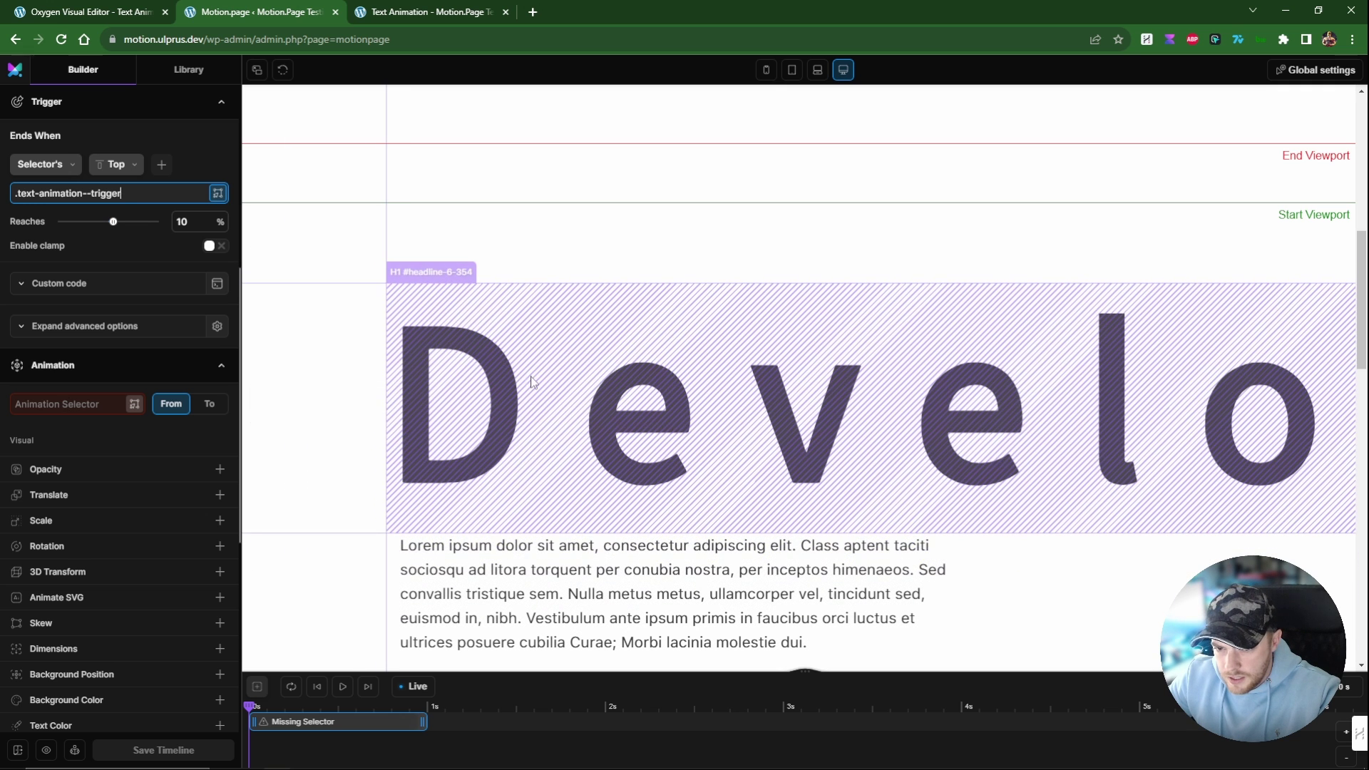
Pick the Developer heading's .text-animation--header class as the target and add an empty custom property.
left_click(134, 404)
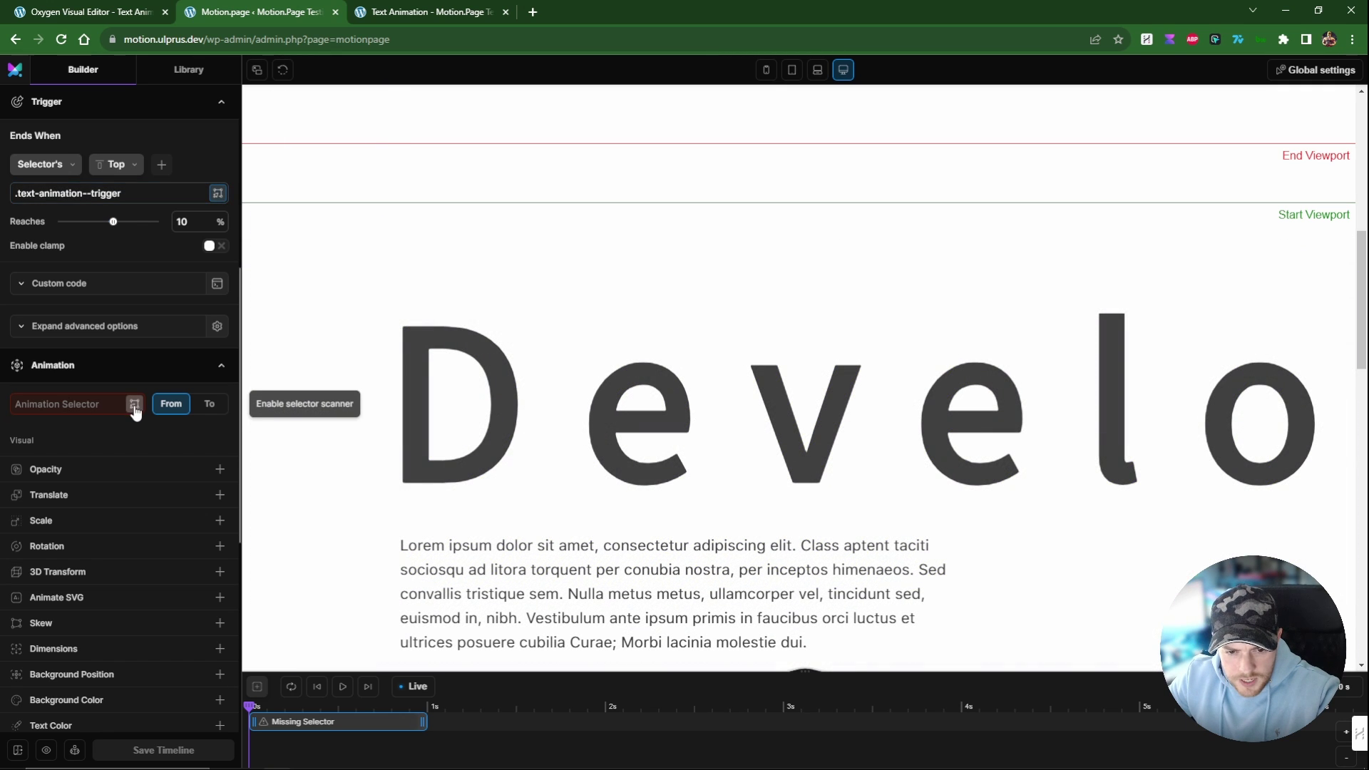
left_click(520, 454)
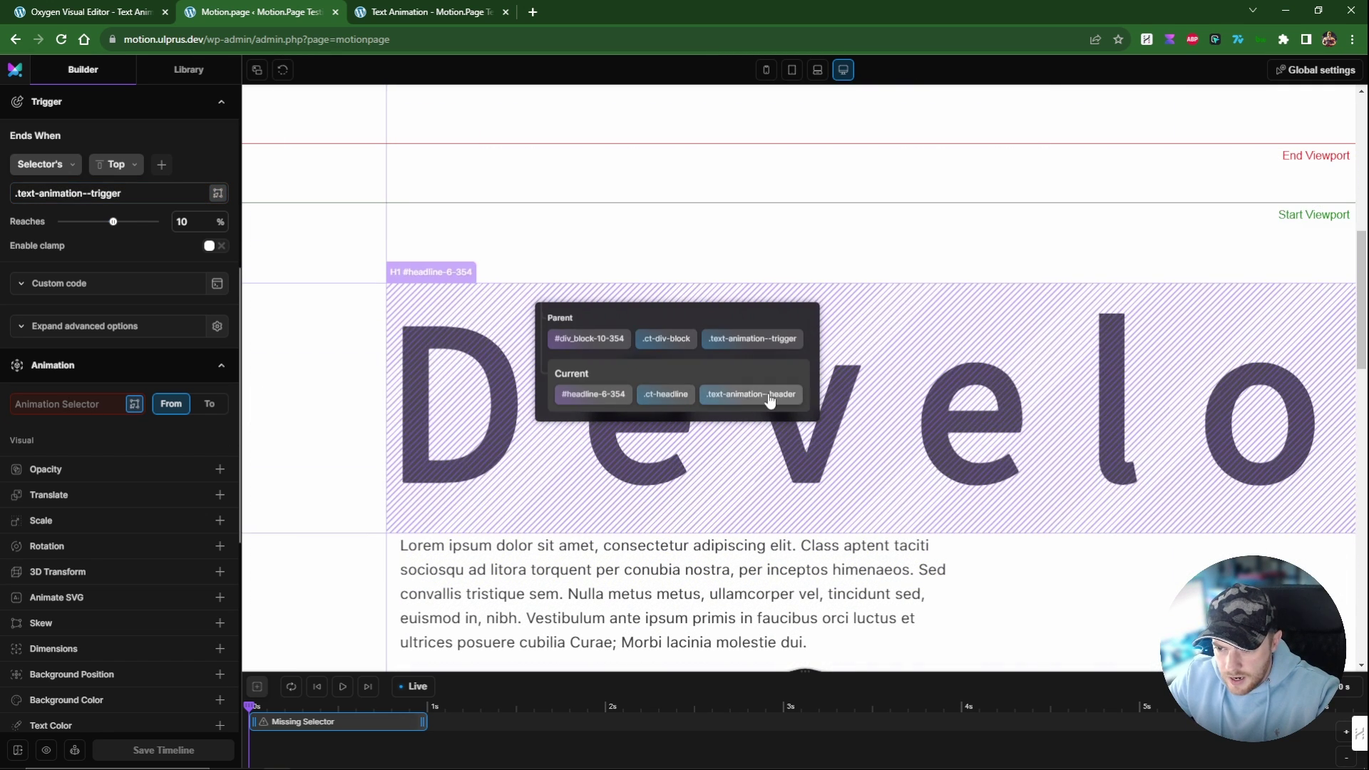
left_click(770, 397)
scroll(349, 483, "down", 1)
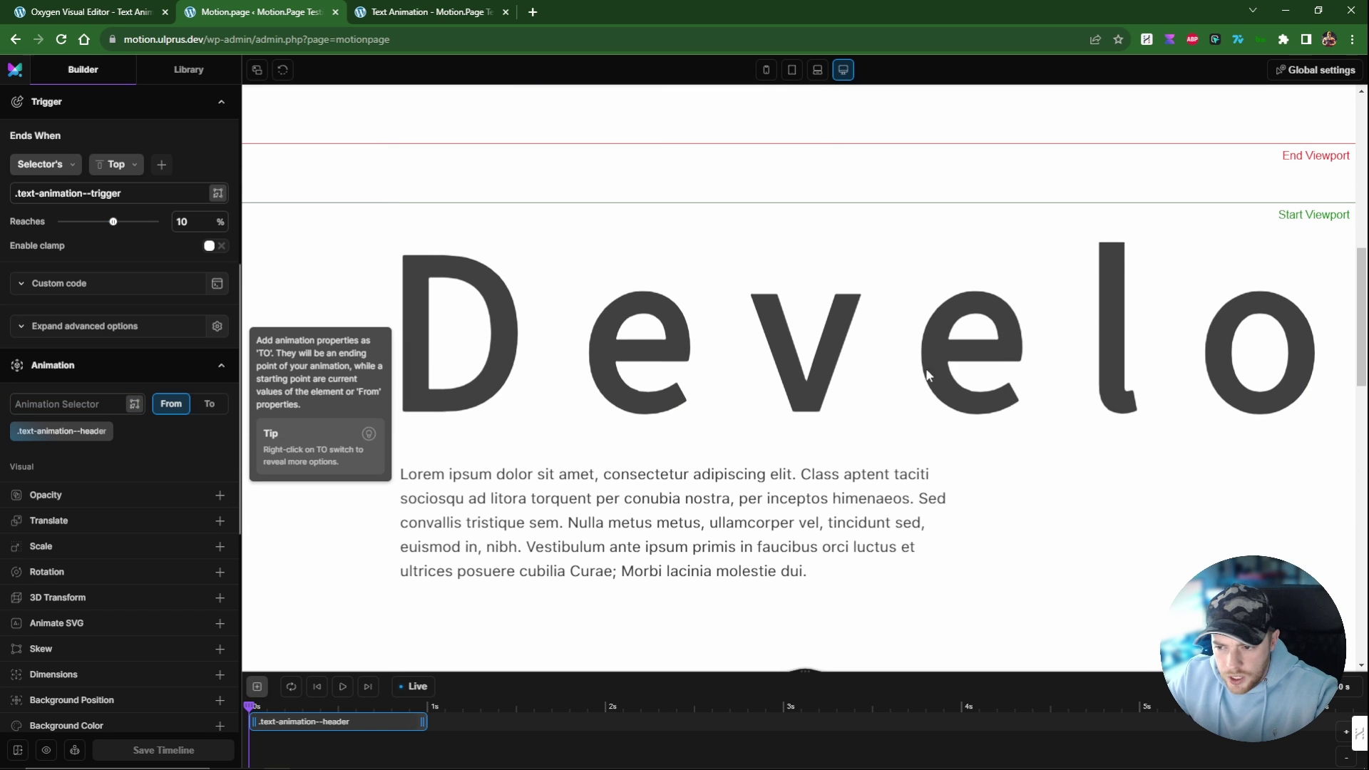
scroll(183, 489, "down", 5)
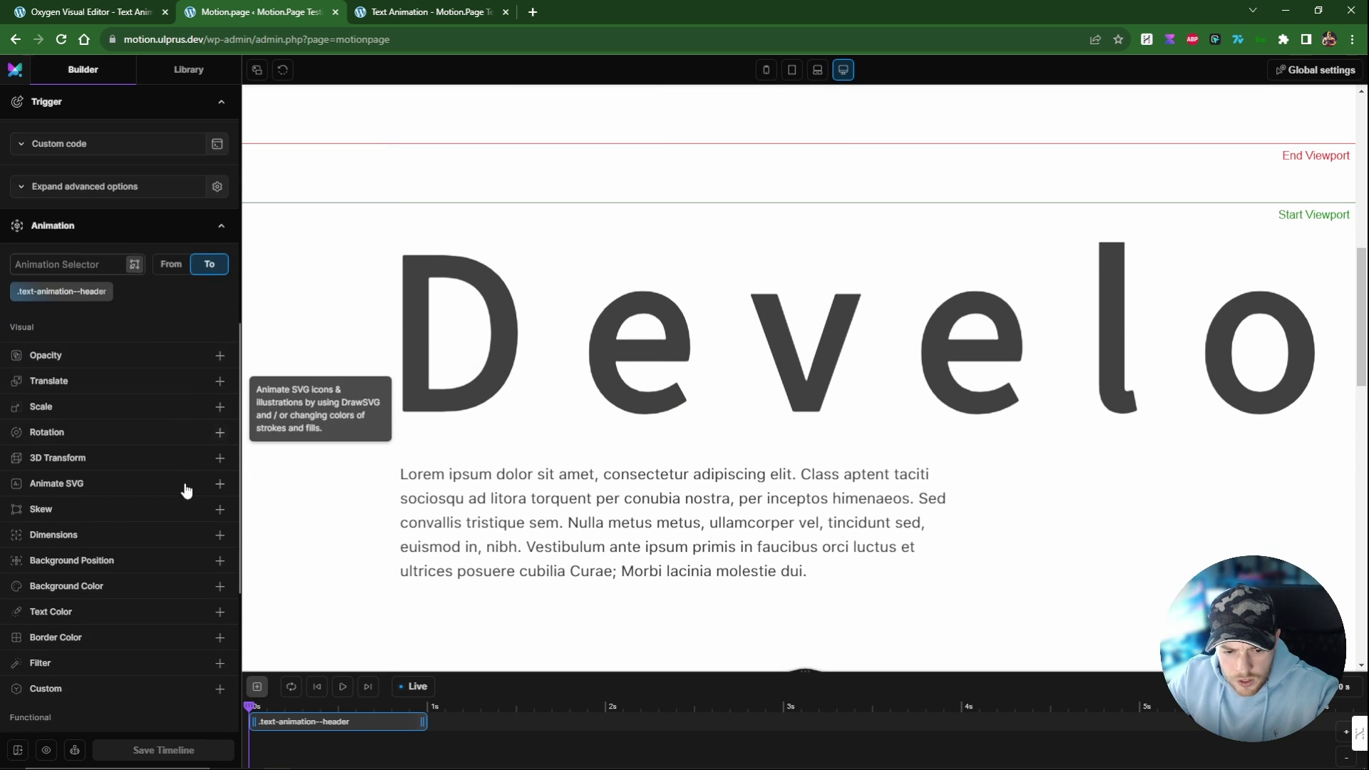
left_click(64, 472)
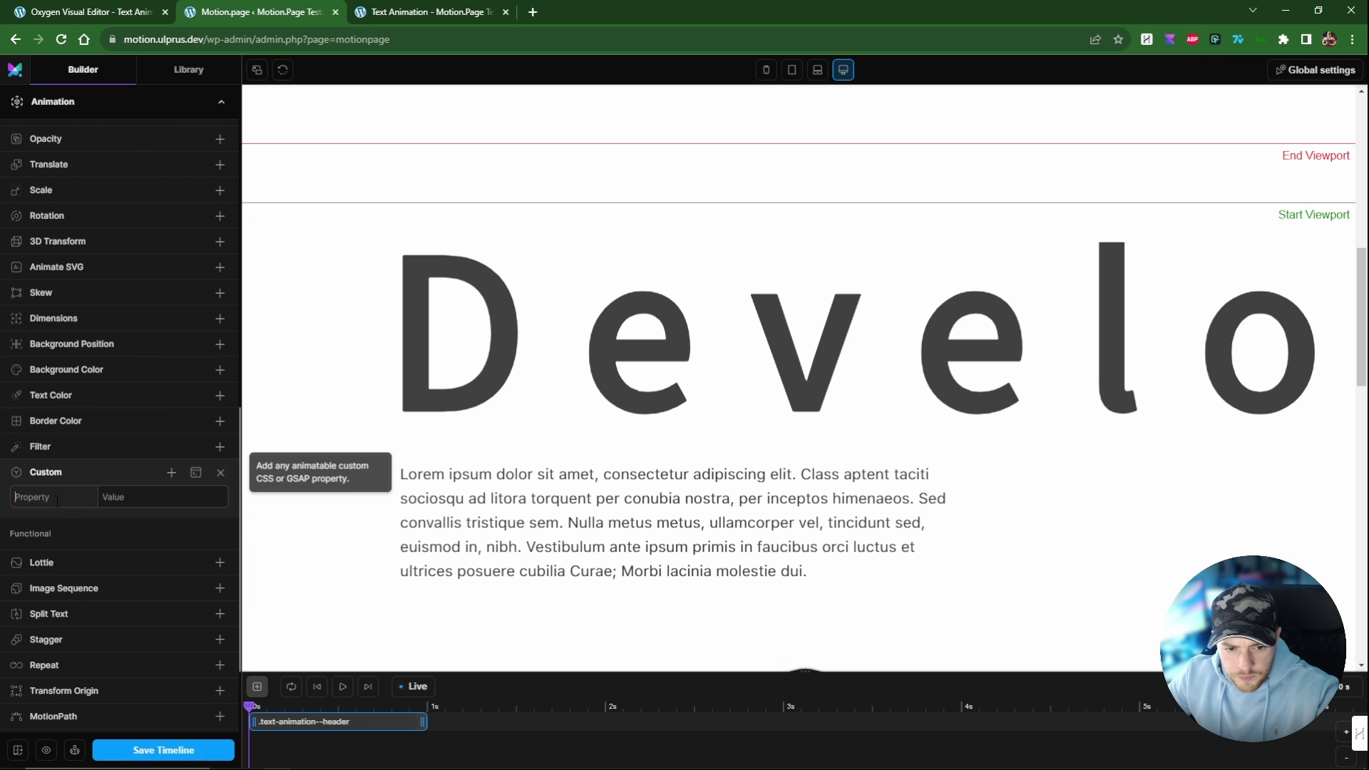
Enter letter-spacing 0vw as the custom property and scroll the preview to watch Developer close up.
left_click(54, 497)
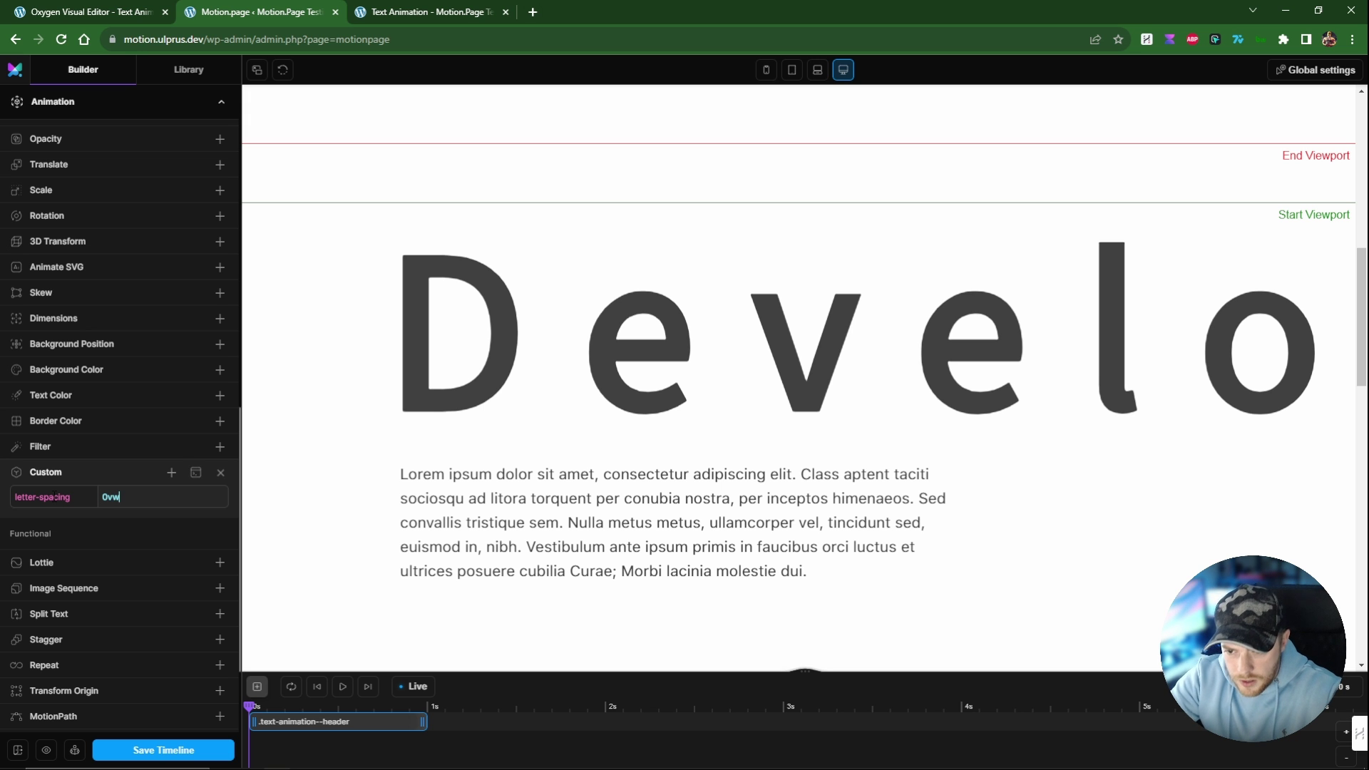
scroll(378, 522, "down", 2)
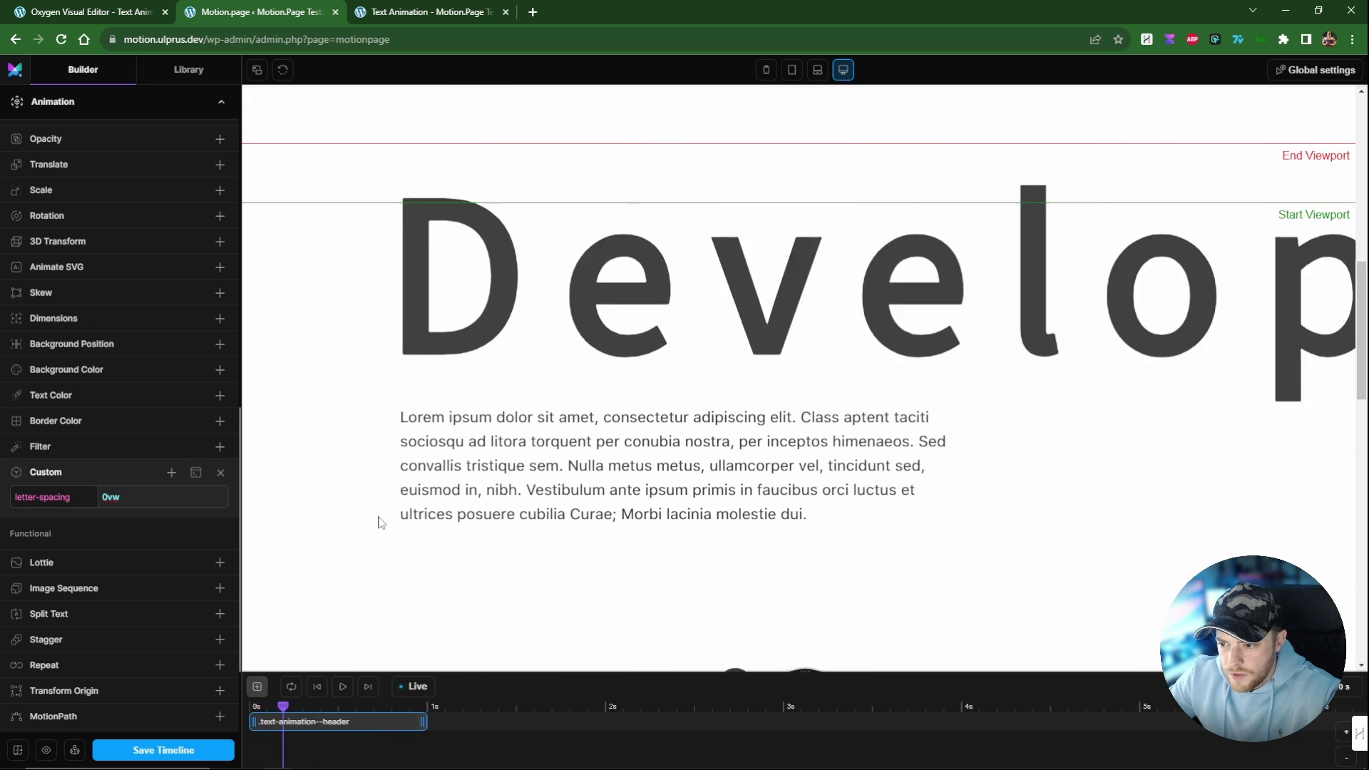
scroll(378, 523, "down", 2)
scroll(378, 521, "up", 2)
scroll(377, 520, "down", 2)
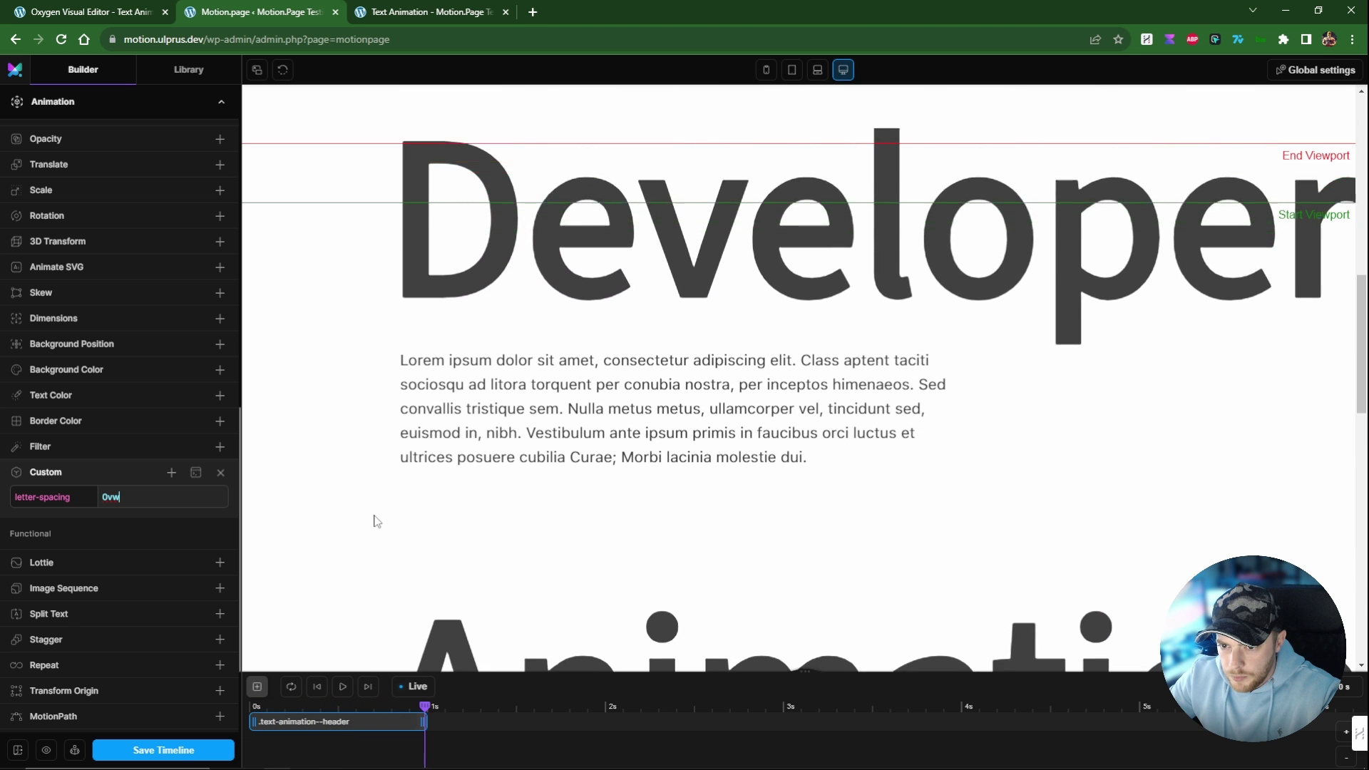
scroll(374, 520, "down", 1)
scroll(370, 520, "up", 2)
scroll(370, 519, "down", 2)
scroll(370, 520, "up", 2)
scroll(368, 519, "down", 1)
scroll(367, 520, "up", 2)
scroll(385, 519, "down", 2)
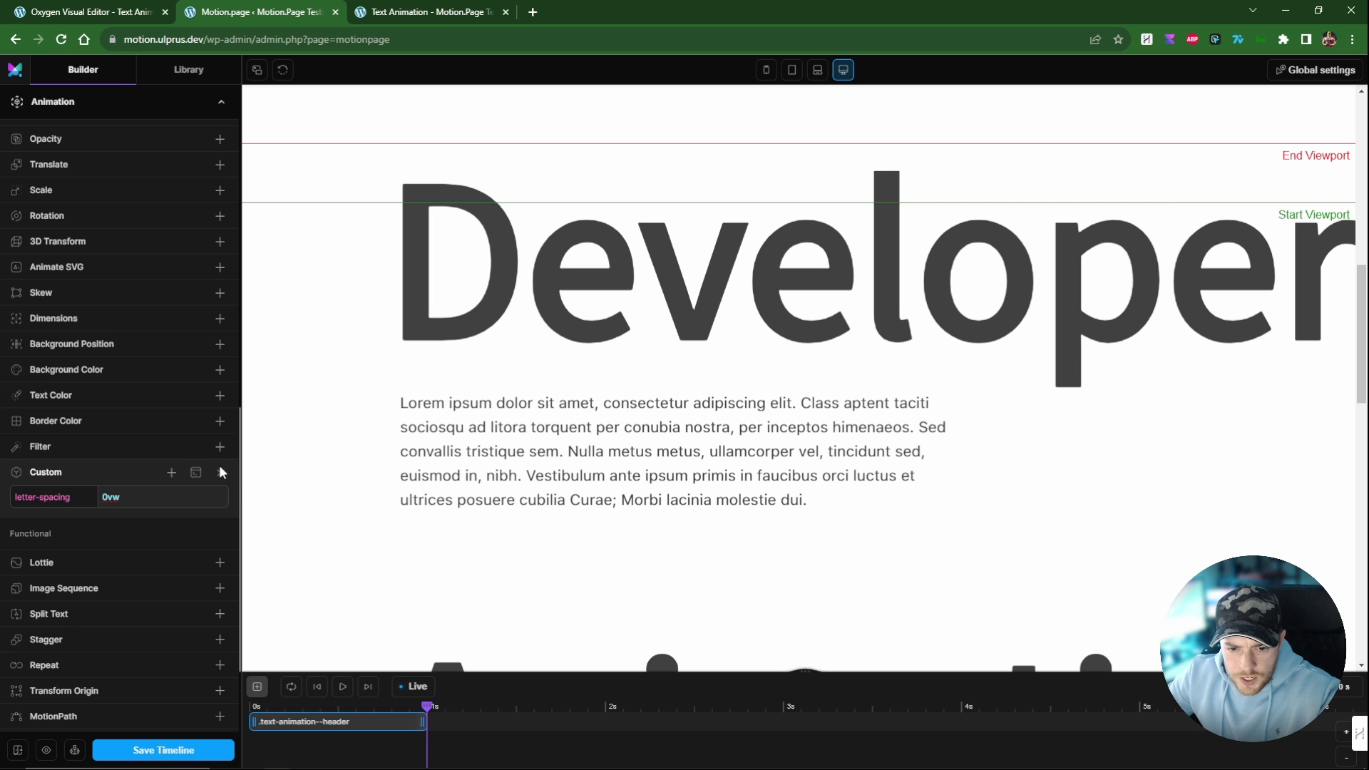
Add a text-shadow custom property with the value 1px 1px 0 black, 1px 1px 0 black.
left_click(171, 473)
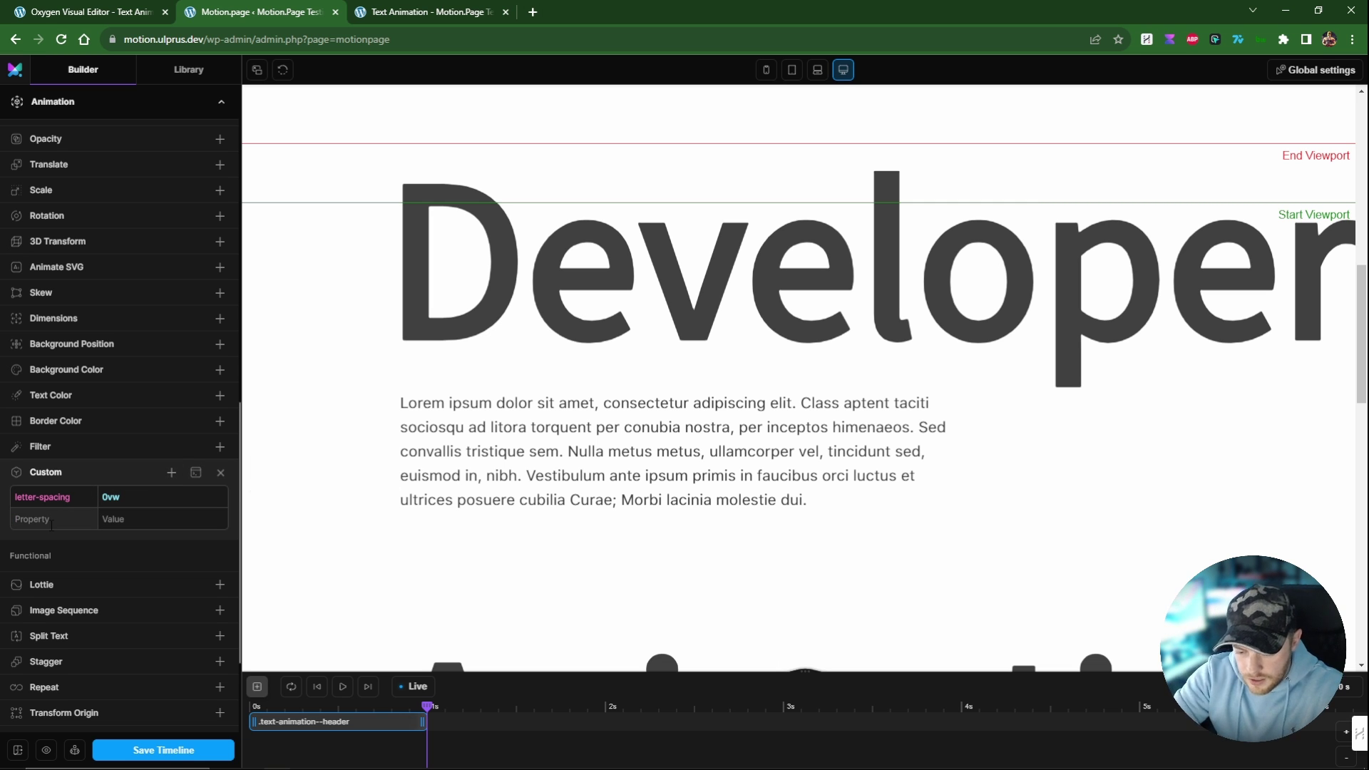
type("text-shadow")
left_click(139, 527)
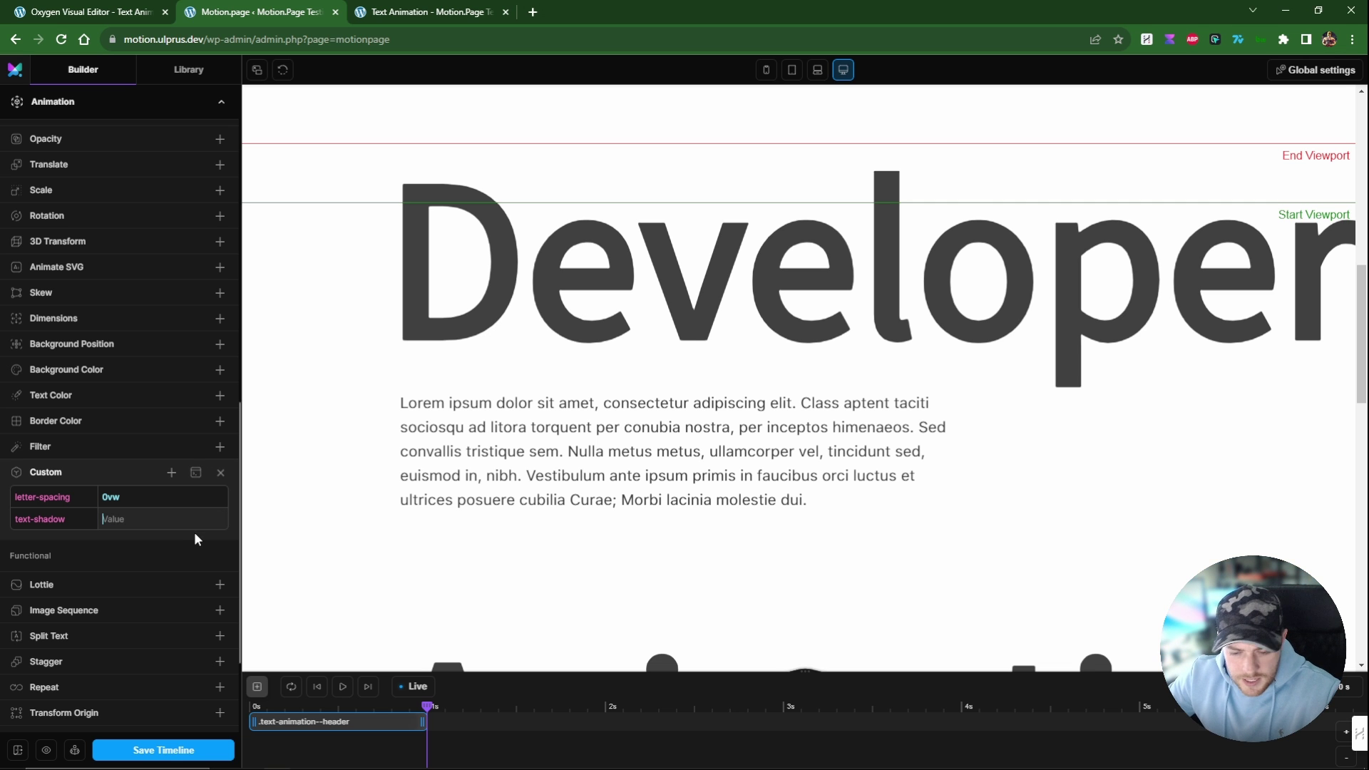
type("1px 1px 0 black, 1px 1px 0 black")
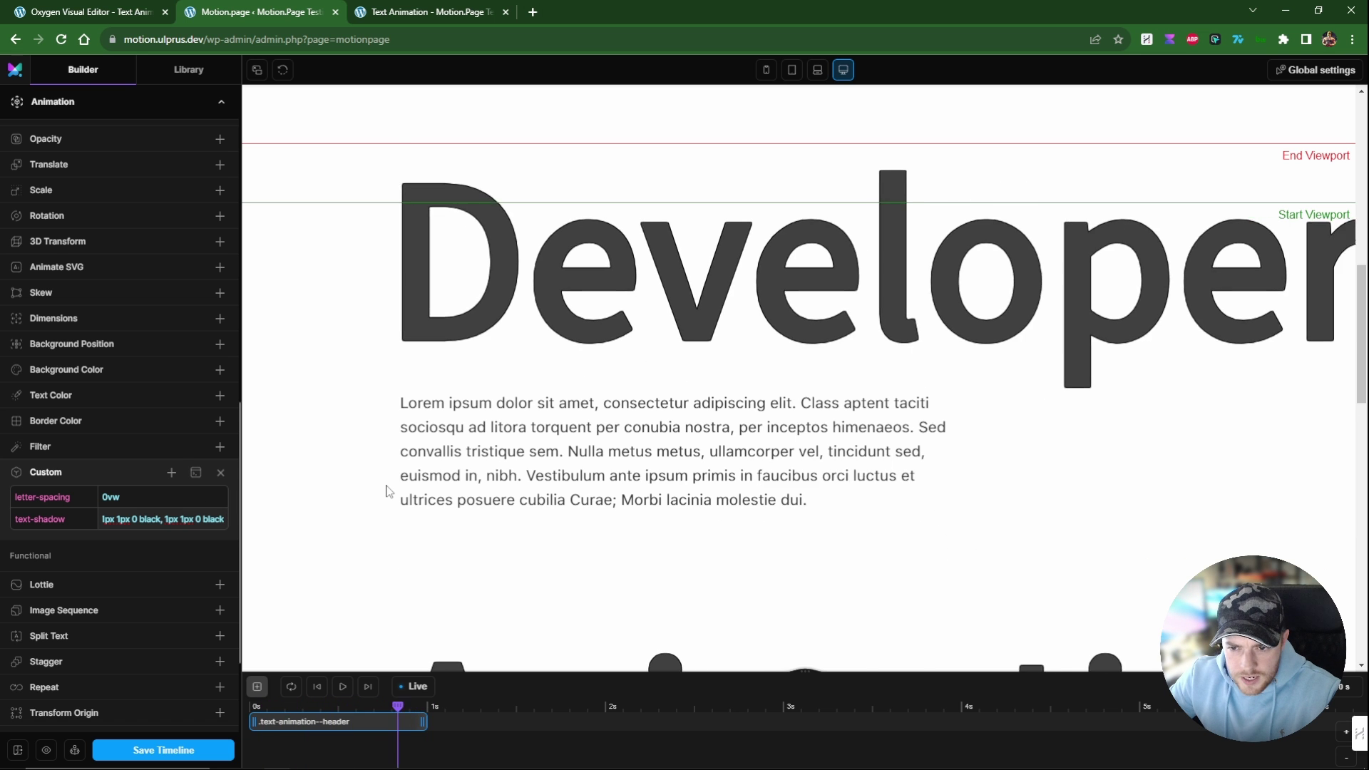
scroll(385, 489, "down", 2)
scroll(388, 490, "up", 2)
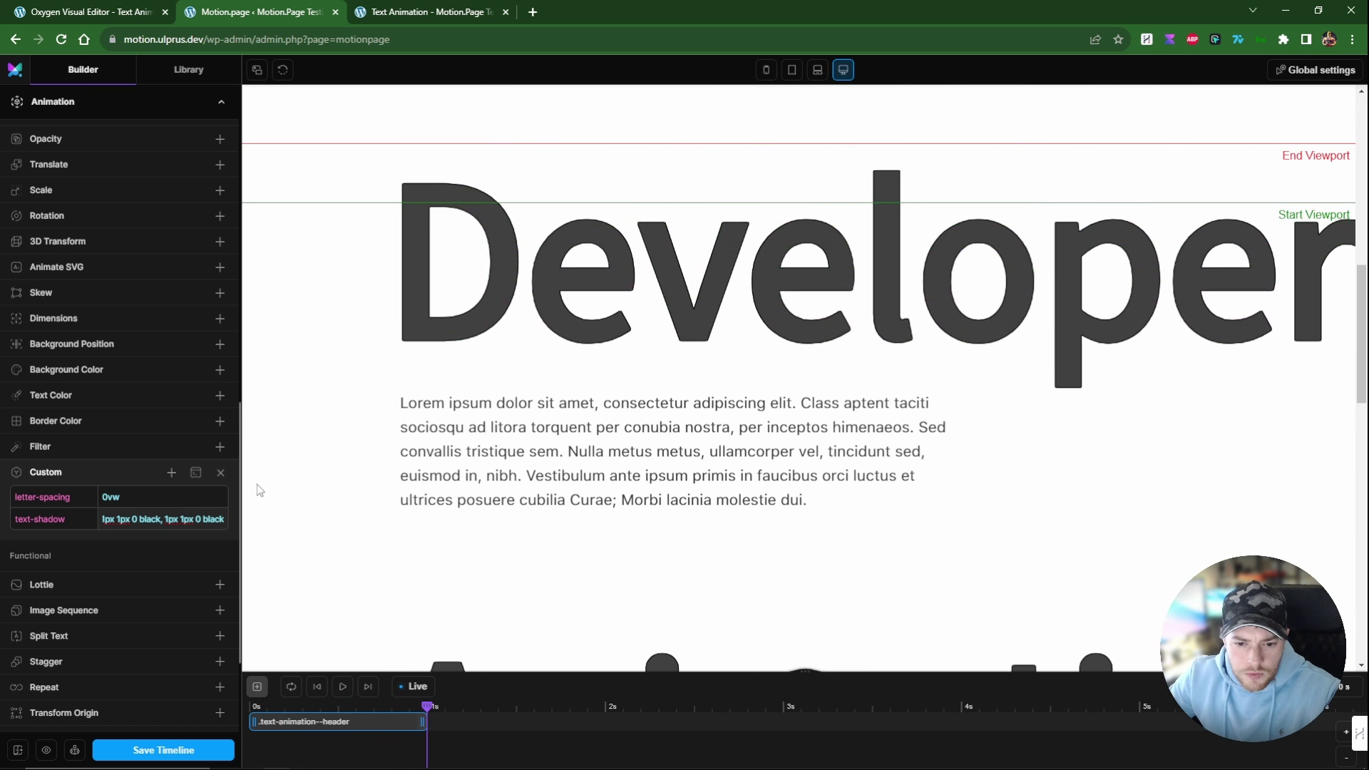
scroll(300, 456, "up", 2)
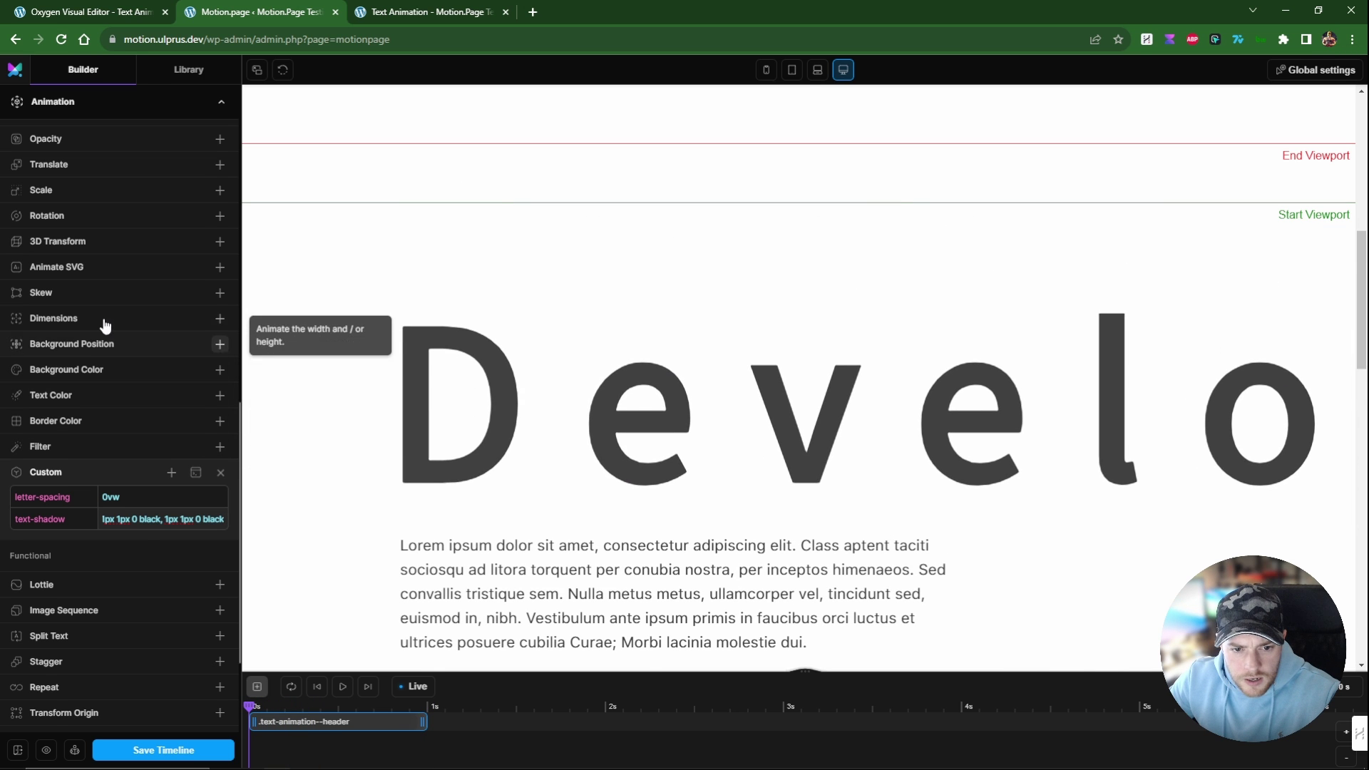
Add Text Color #ffffff, sampled from the canvas, and scroll to preview the outlined heading.
left_click(53, 395)
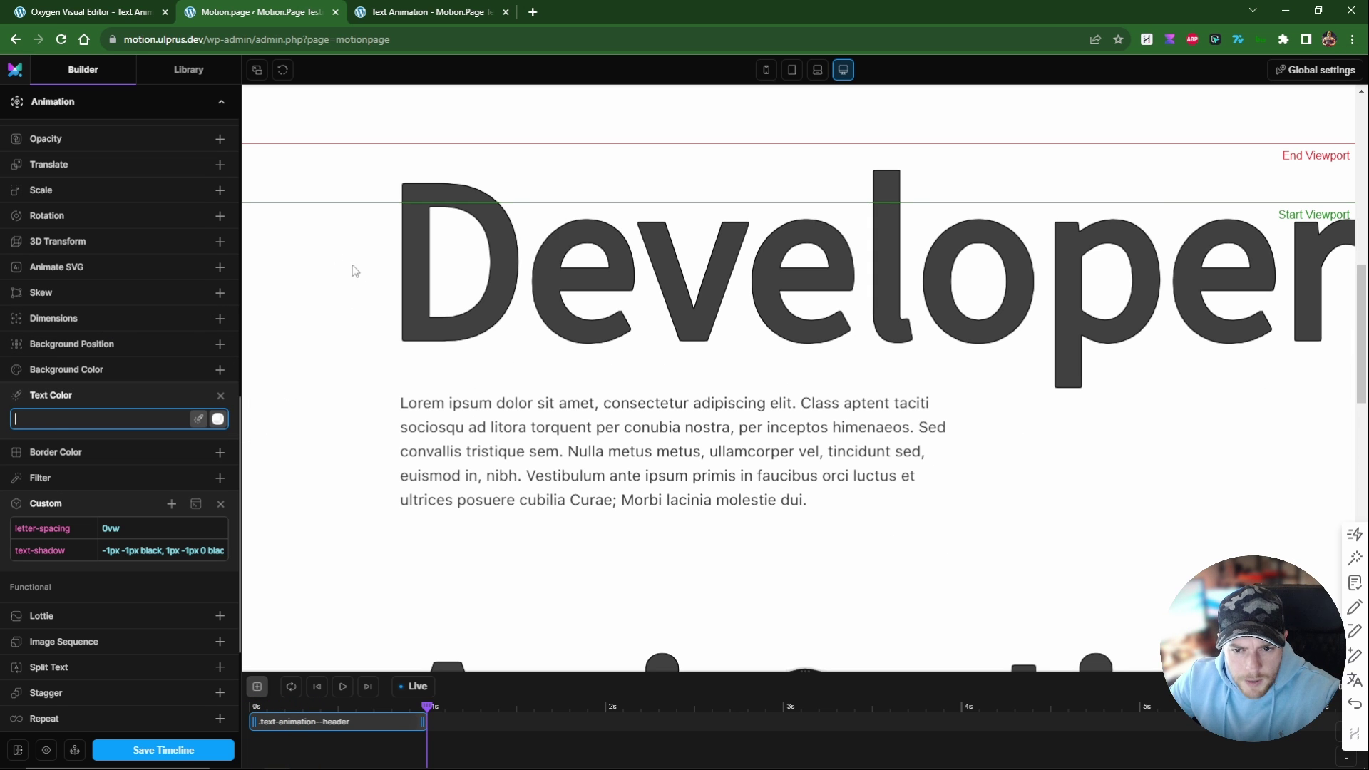
left_click(199, 419)
left_click(343, 291)
scroll(349, 448, "down", 1)
scroll(349, 450, "up", 4)
scroll(349, 453, "down", 3)
scroll(349, 459, "down", 5)
scroll(348, 460, "up", 5)
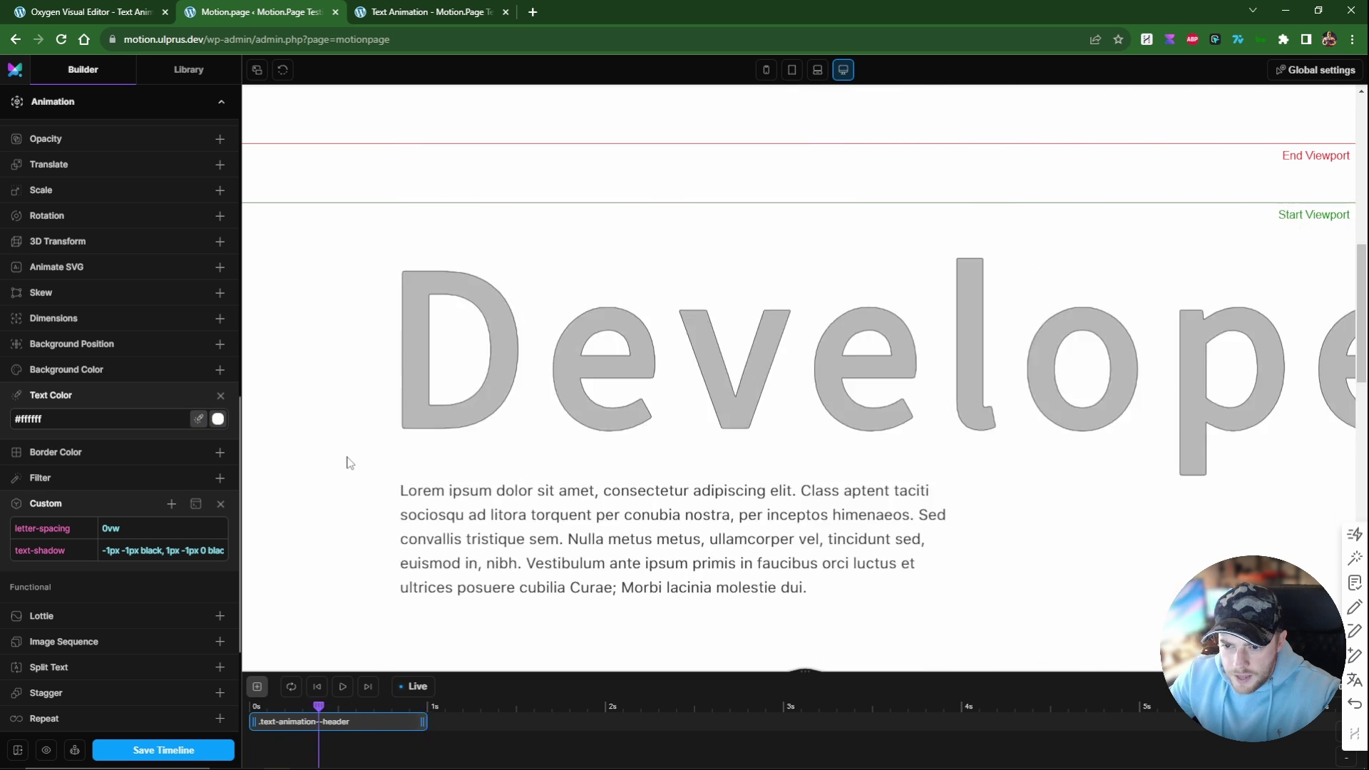
scroll(348, 460, "down", 2)
scroll(348, 460, "up", 1)
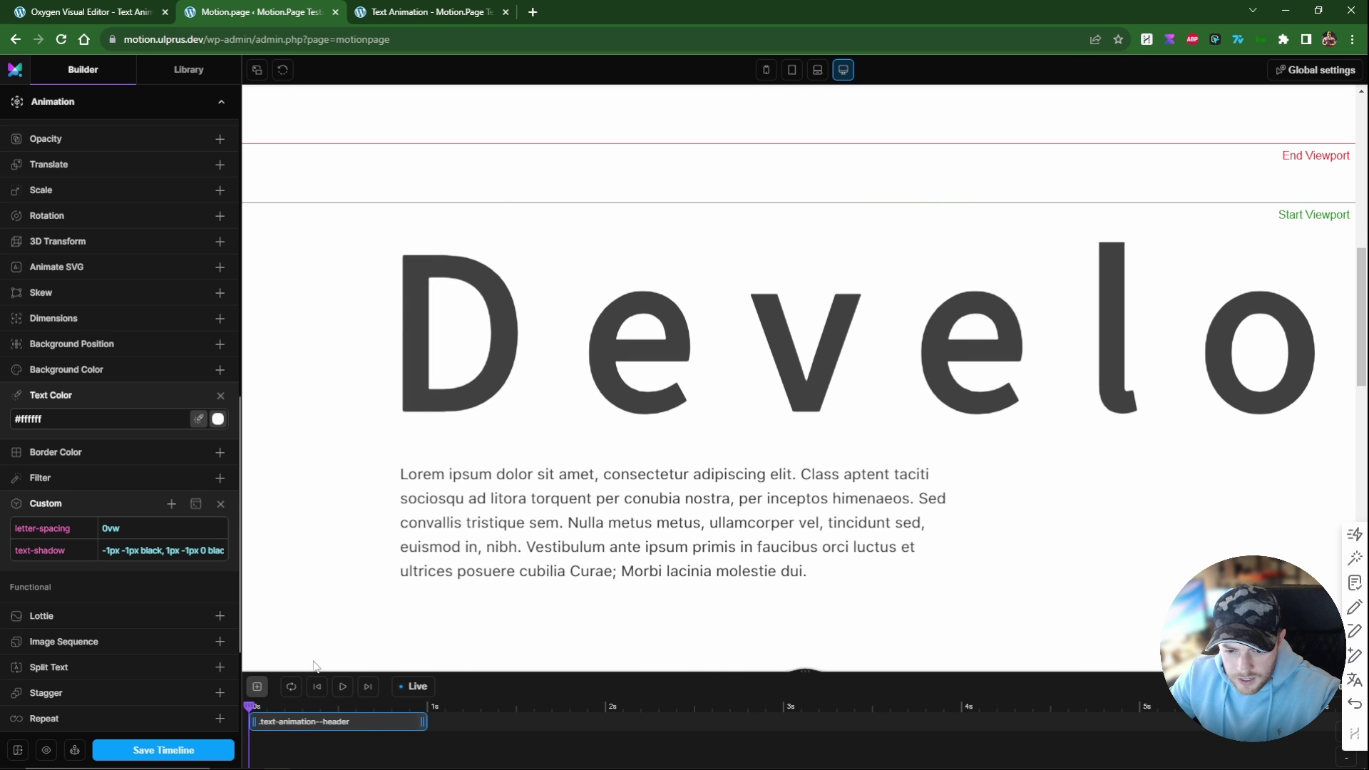
Add a second animation targeting the .text-animation--text paragraphs in To mode.
left_click(258, 686)
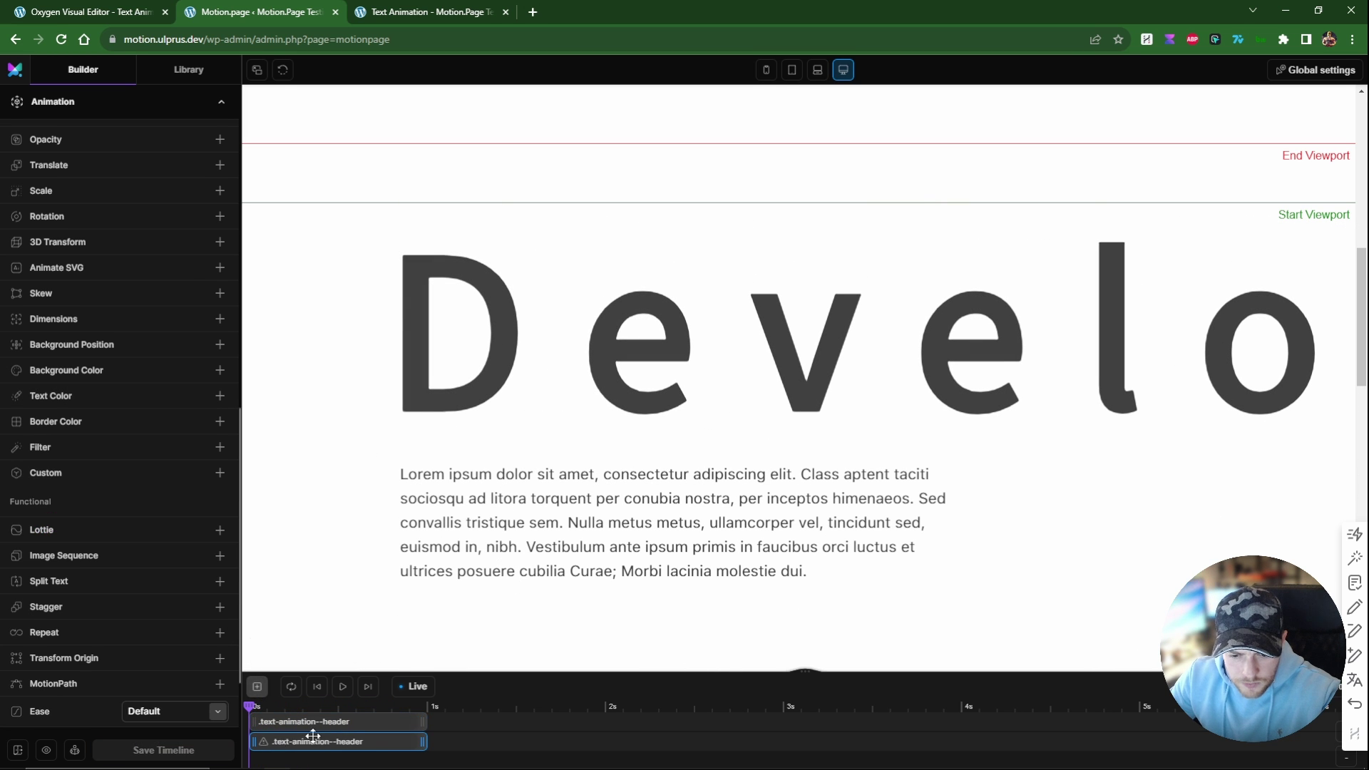
scroll(52, 505, "up", 5)
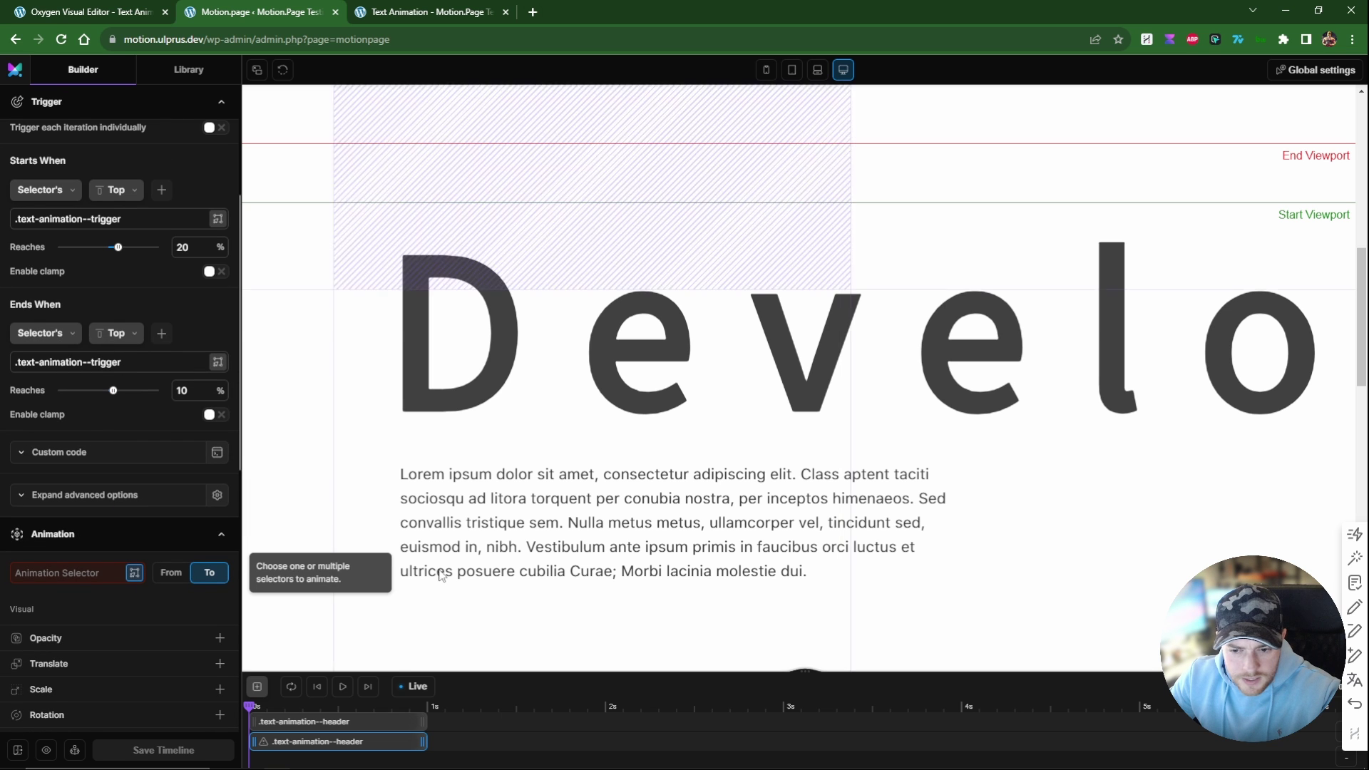
left_click(456, 550)
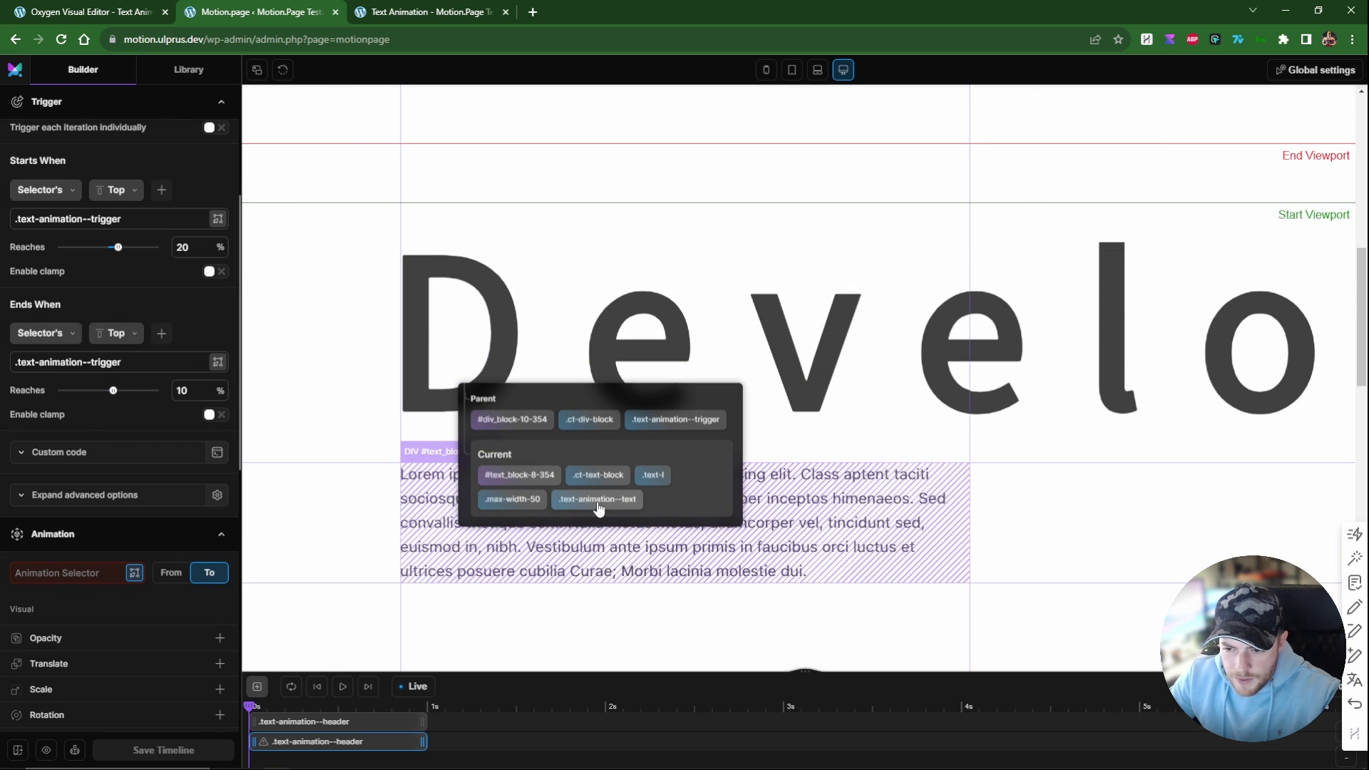
left_click(598, 500)
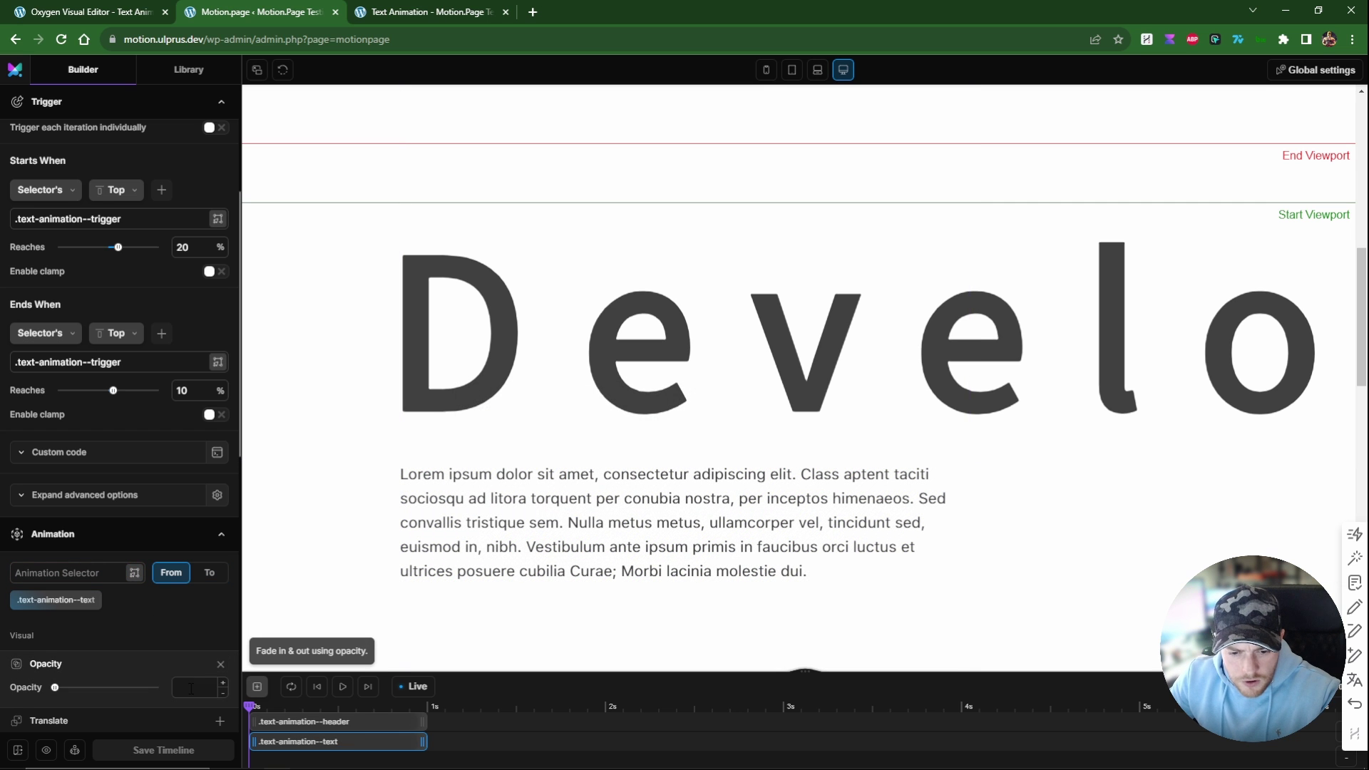
left_click(209, 572)
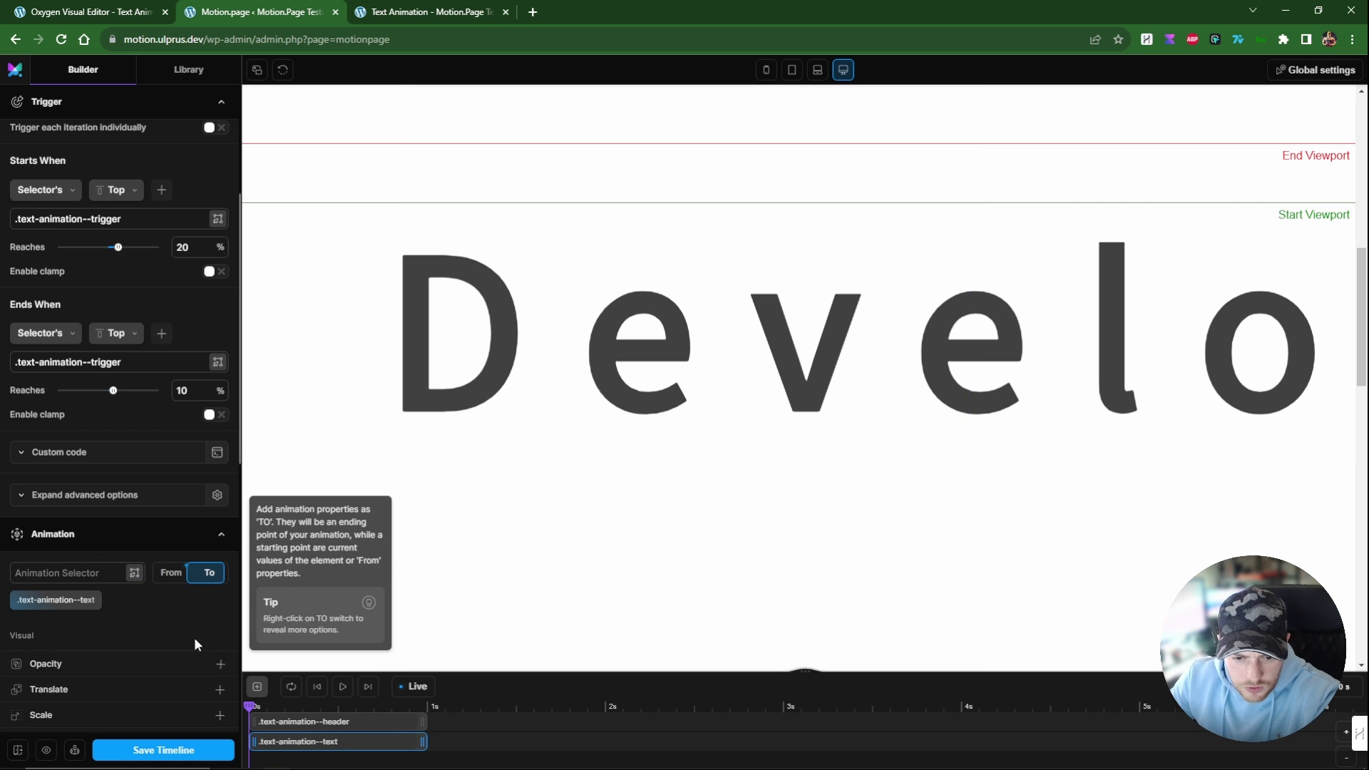
Enter opacity 1, trigger each iteration individually, and scroll the preview to test each section.
type("1")
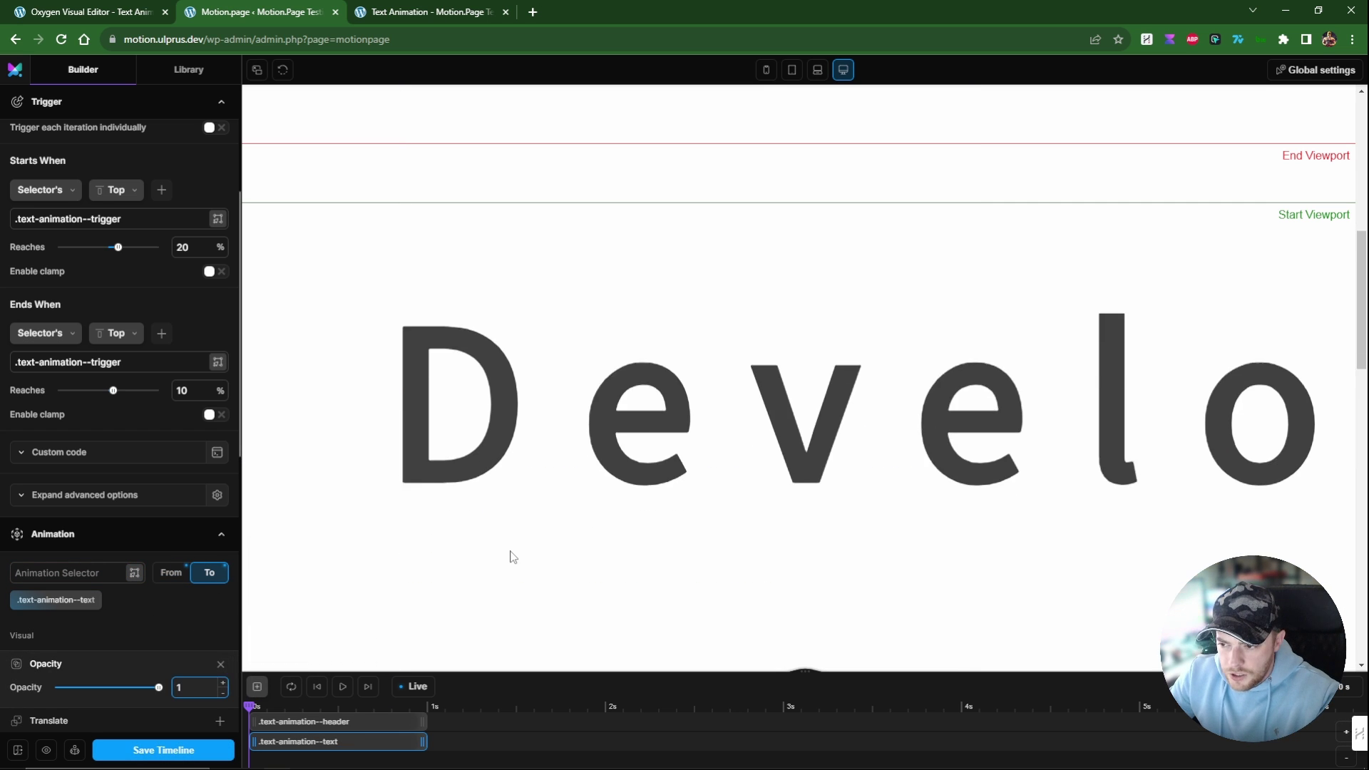
scroll(511, 556, "down", 7)
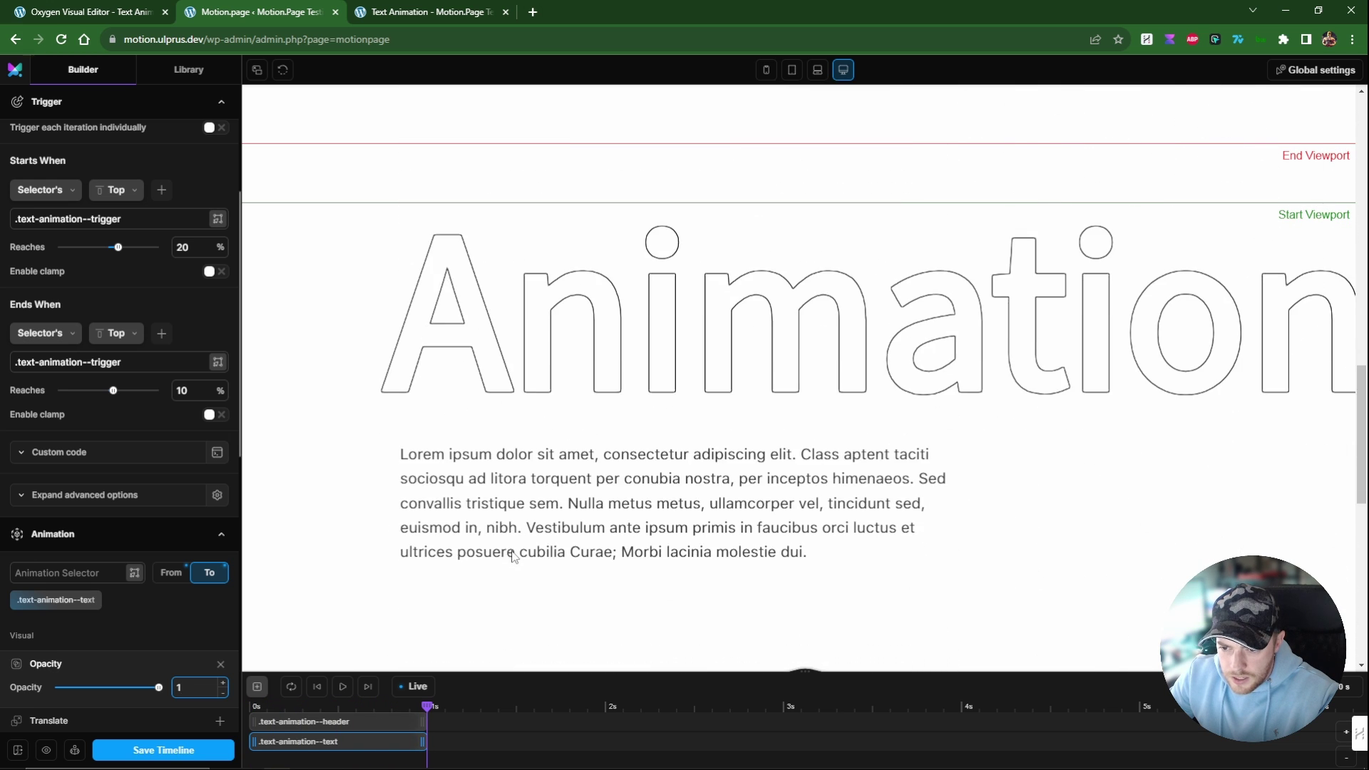
scroll(513, 556, "up", 5)
scroll(513, 556, "up", 3)
scroll(516, 553, "down", 3)
scroll(526, 596, "up", 3)
scroll(50, 528, "up", 4)
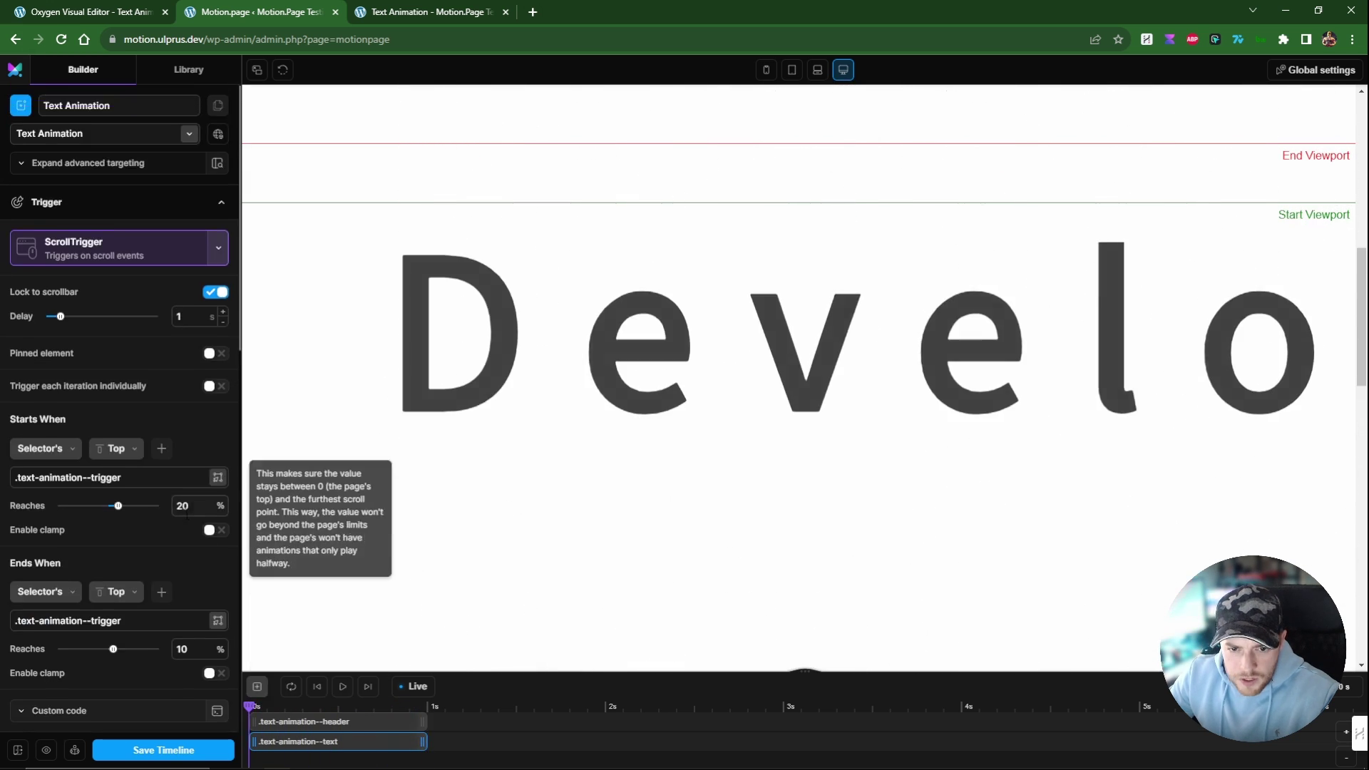
mouse_move(97, 370)
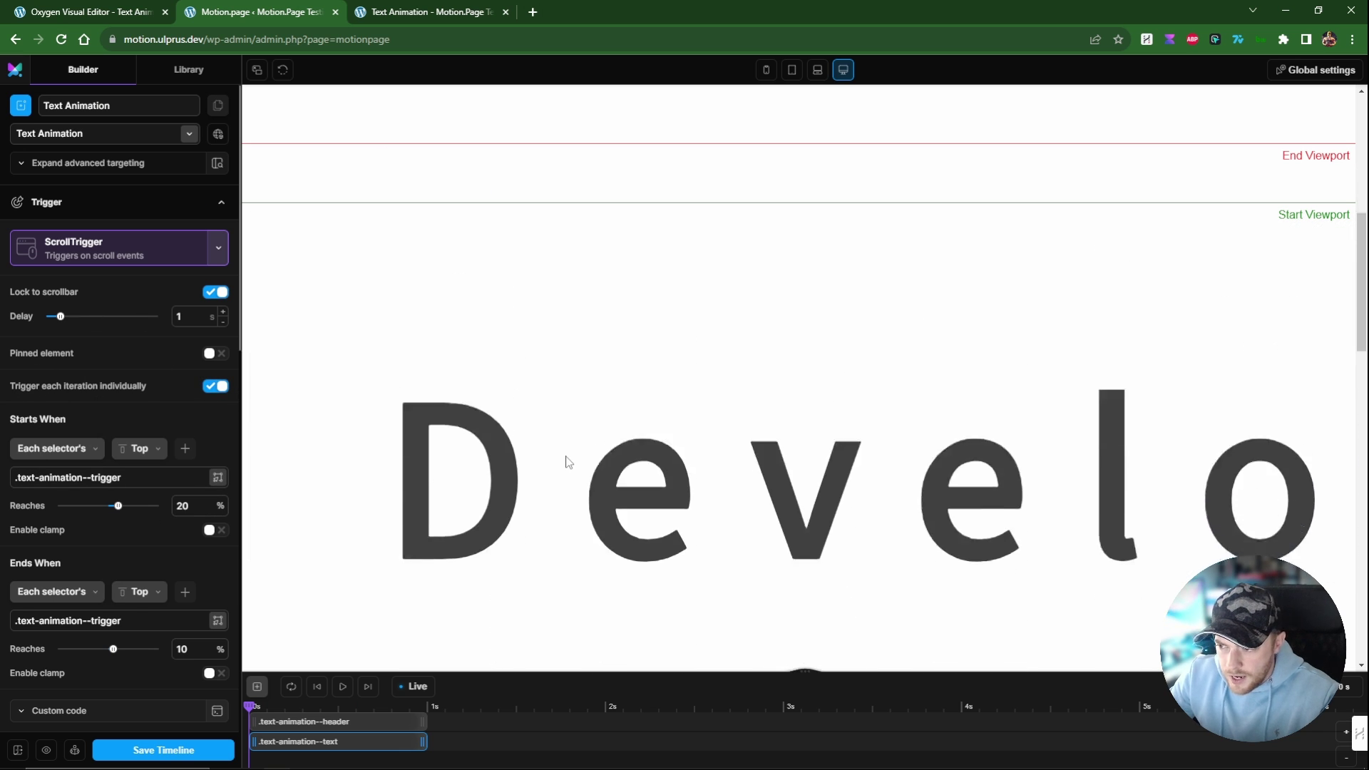
scroll(568, 462, "down", 5)
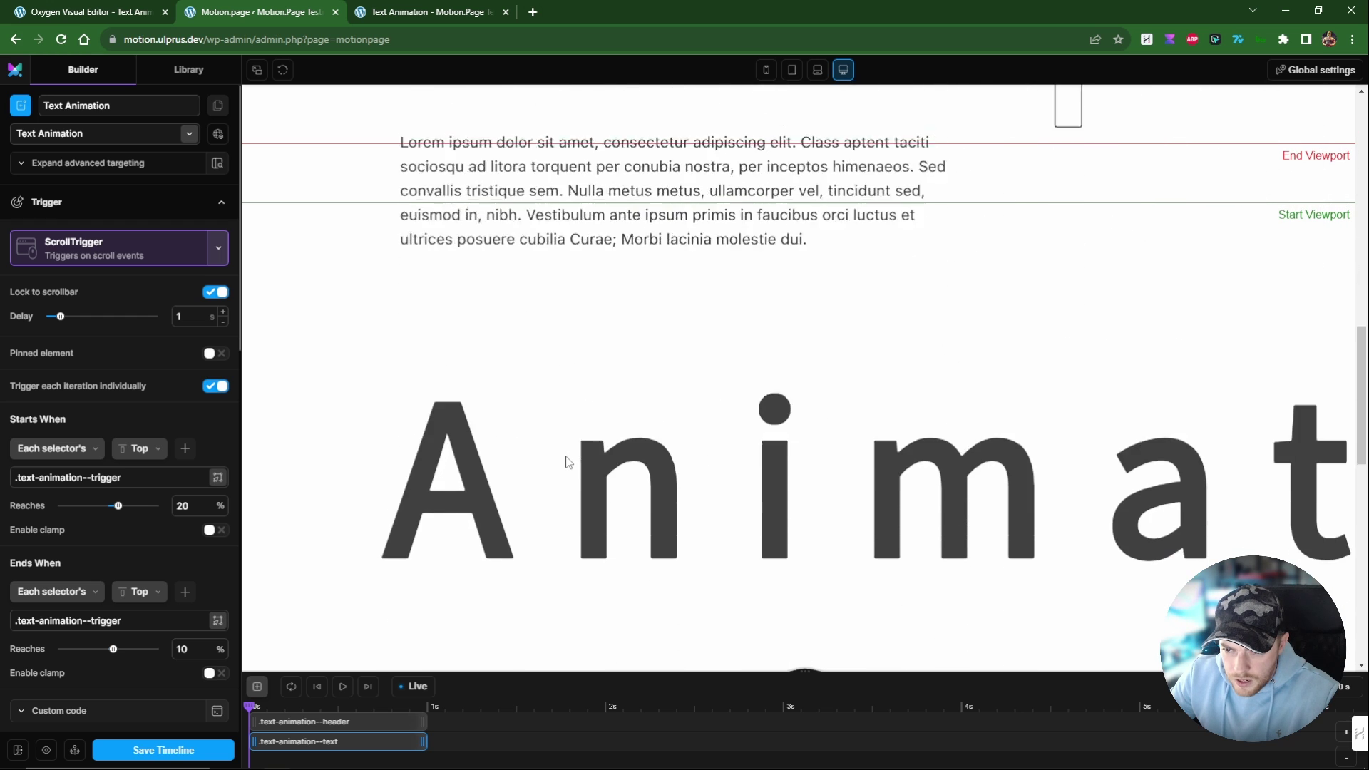
scroll(569, 462, "down", 8)
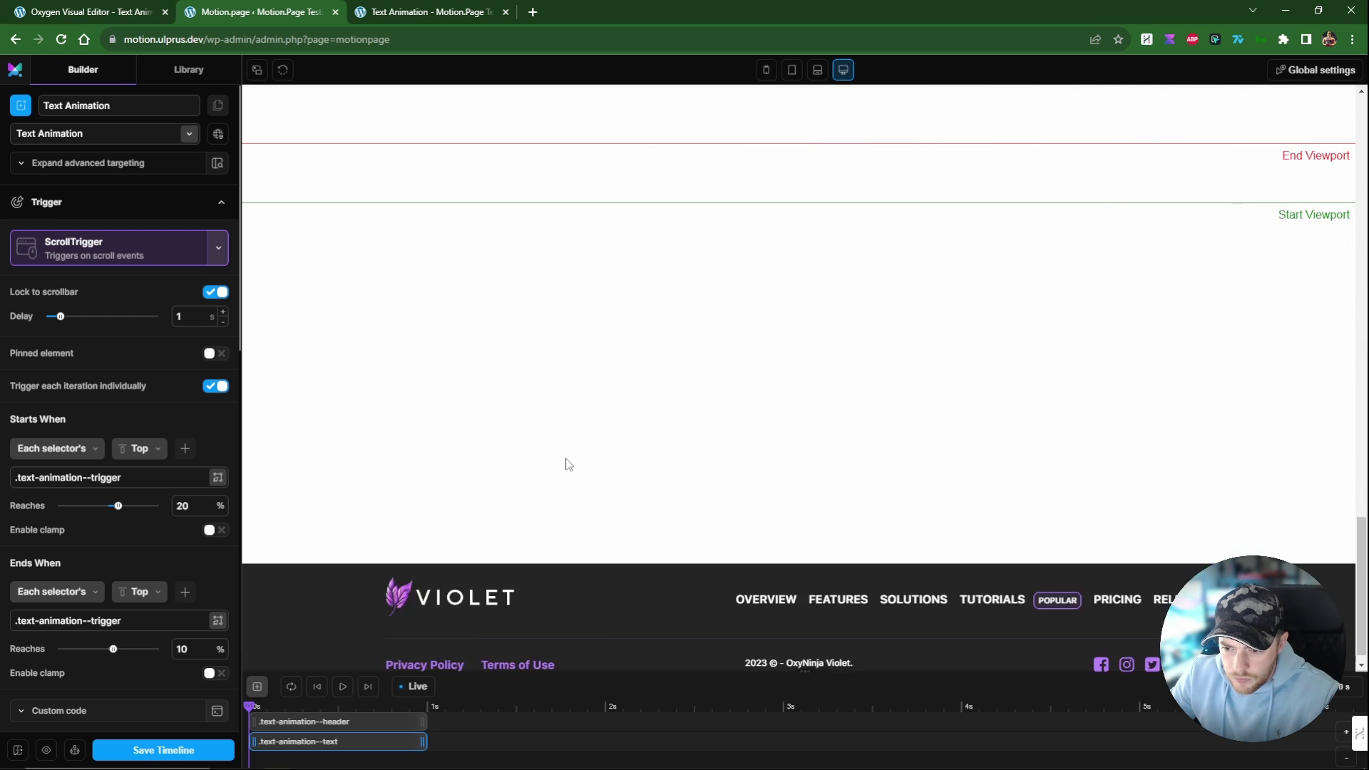
scroll(568, 462, "up", 7)
scroll(568, 462, "up", 8)
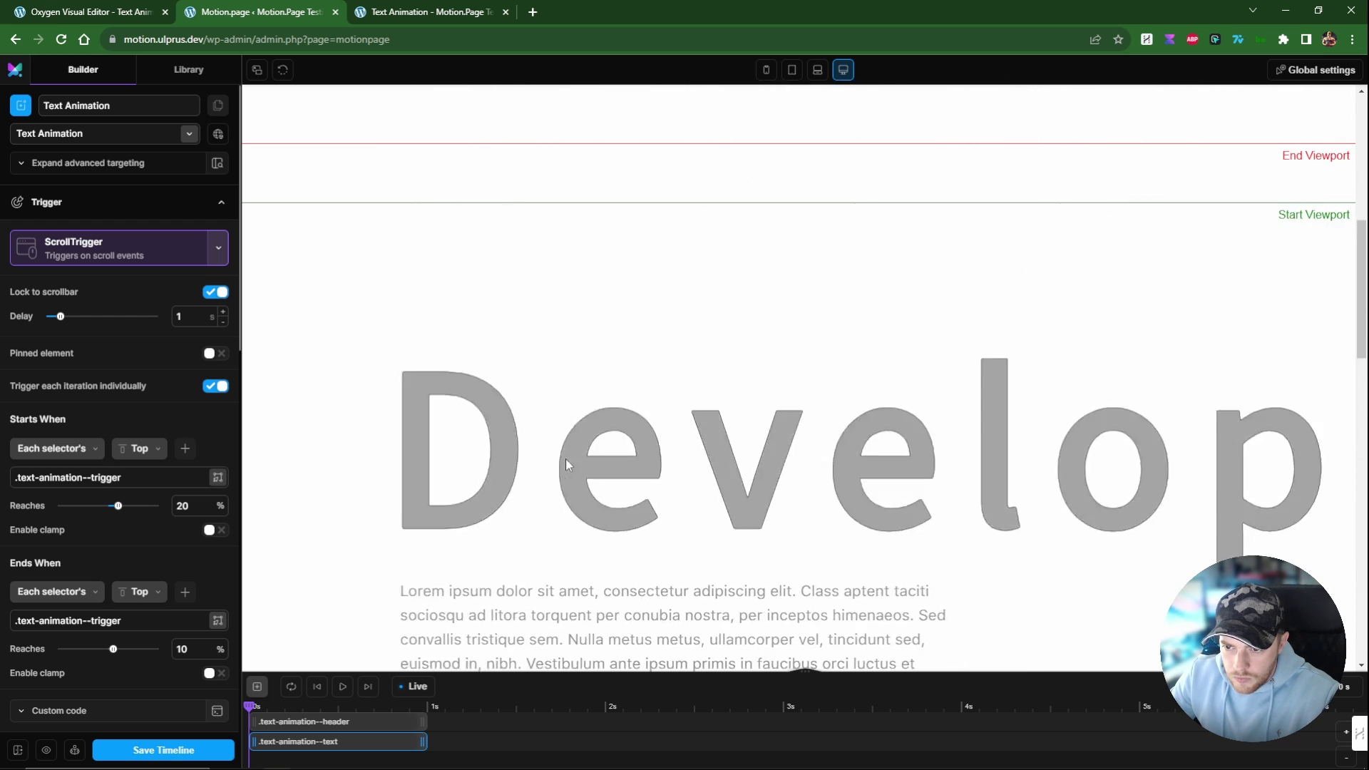
left_click(165, 750)
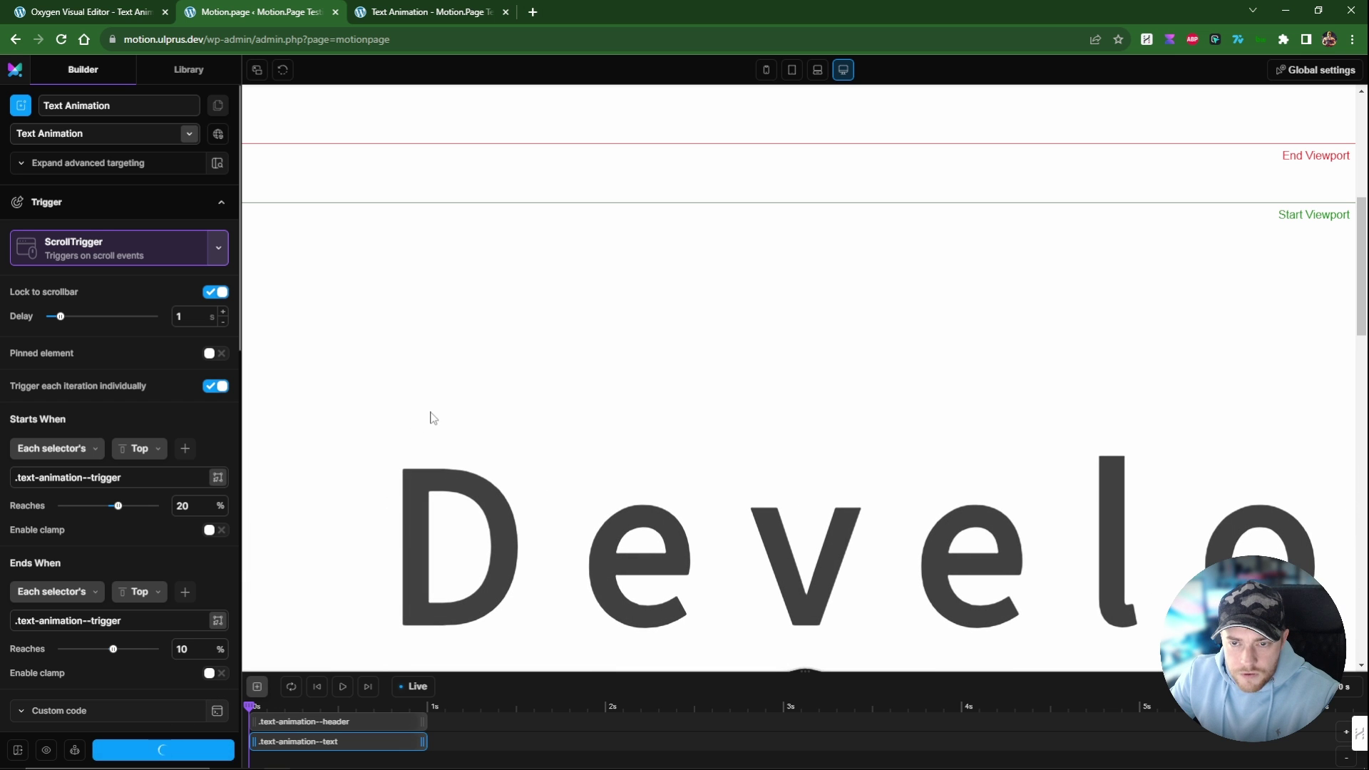
left_click(464, 12)
scroll(239, 320, "down", 5)
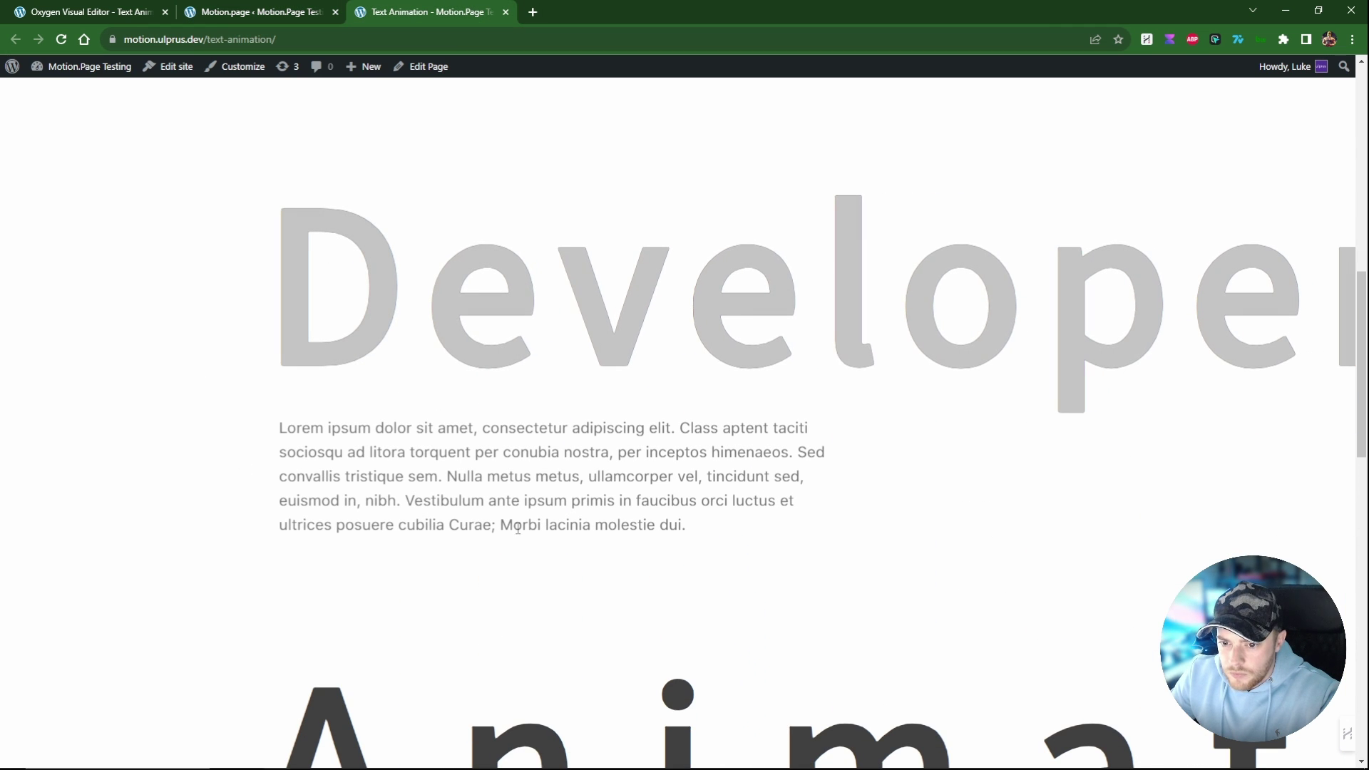
scroll(519, 532, "down", 1)
scroll(519, 527, "down", 5)
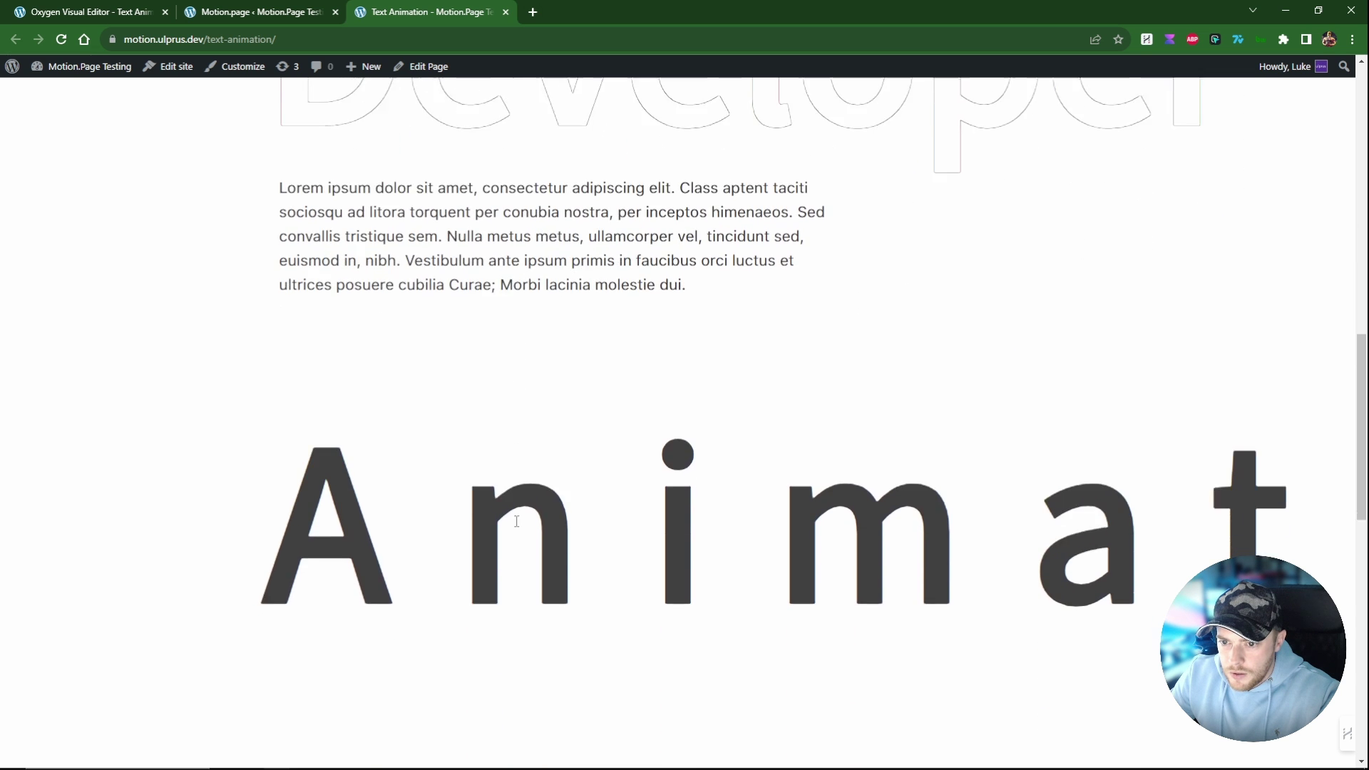
scroll(517, 520, "up", 5)
scroll(514, 522, "down", 5)
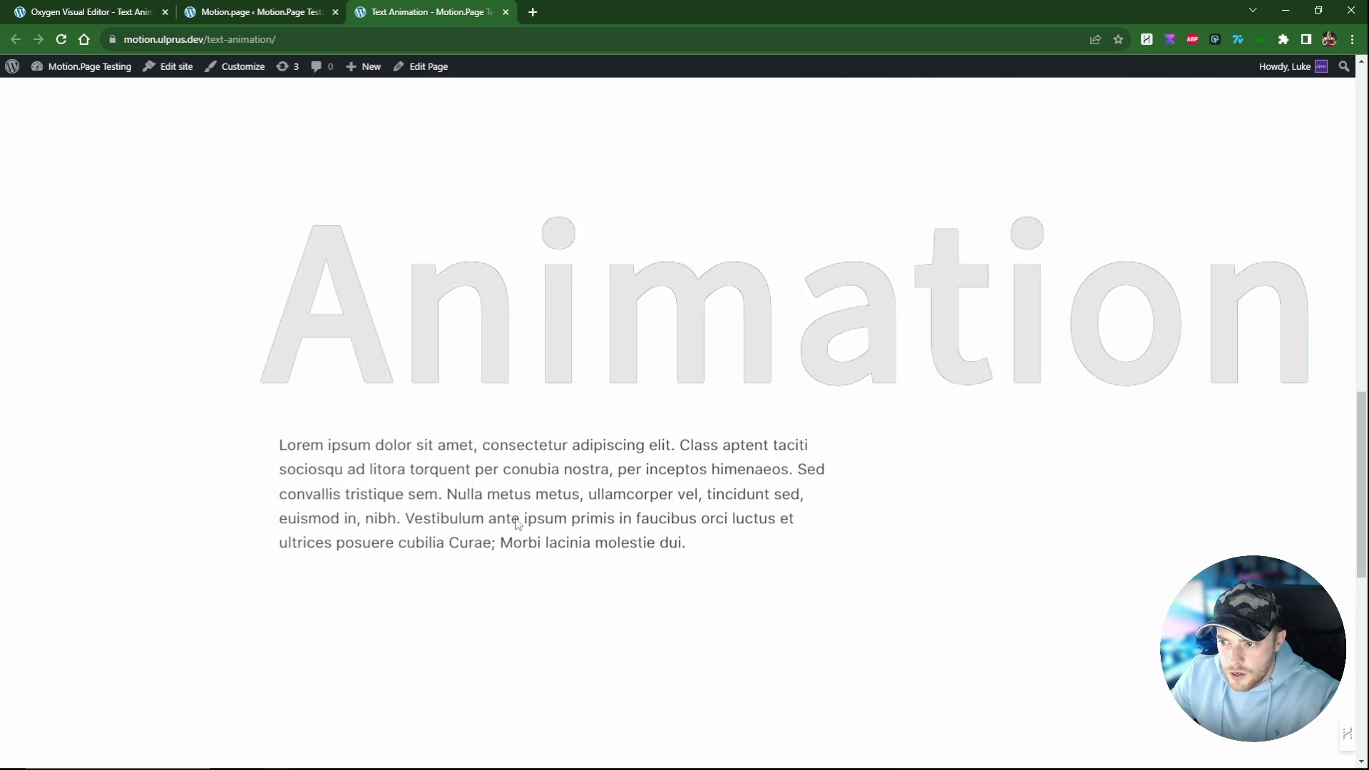
scroll(517, 518, "up", 2)
scroll(516, 518, "up", 4)
scroll(515, 513, "down", 7)
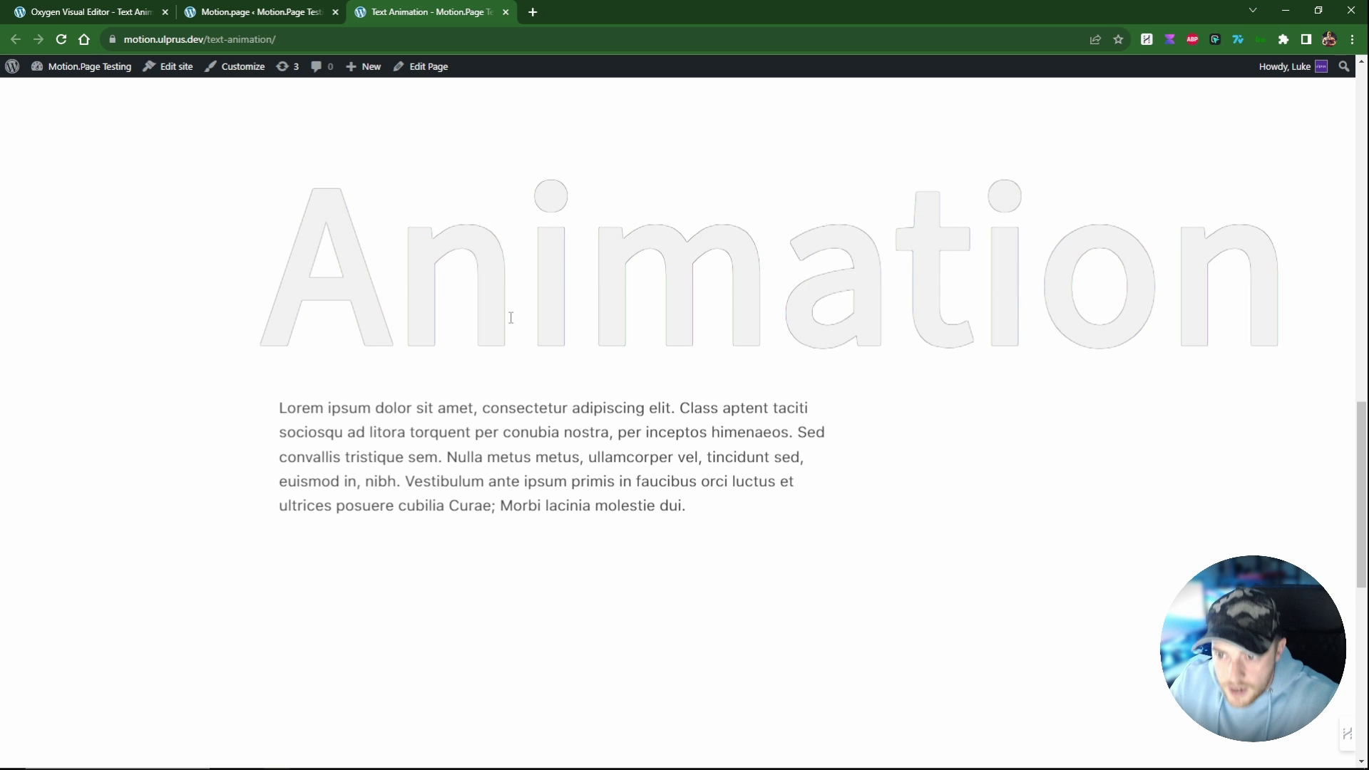
scroll(663, 334, "down", 1)
Change the heading animation's text-shadow offsets to 2px and save the timeline.
key("ctrl+shift+Tab")
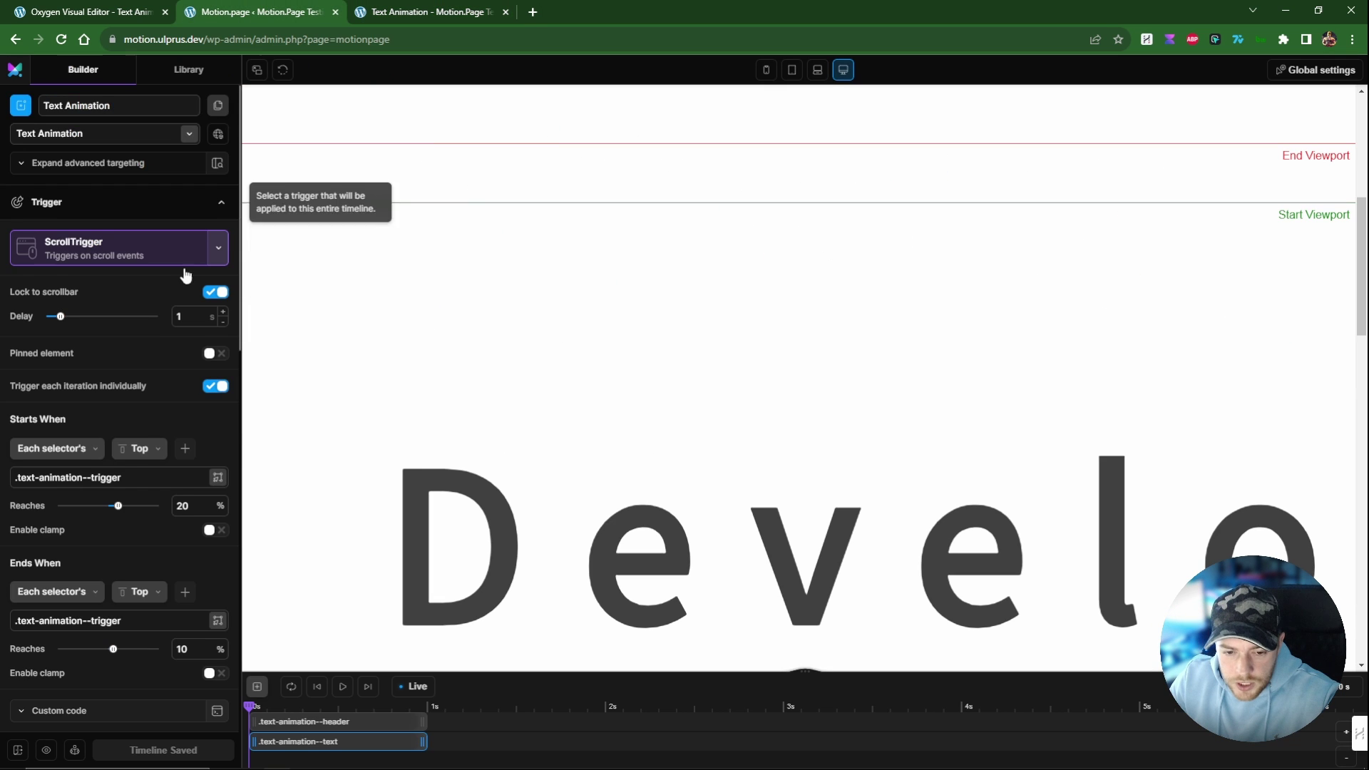
scroll(131, 554, "down", 8)
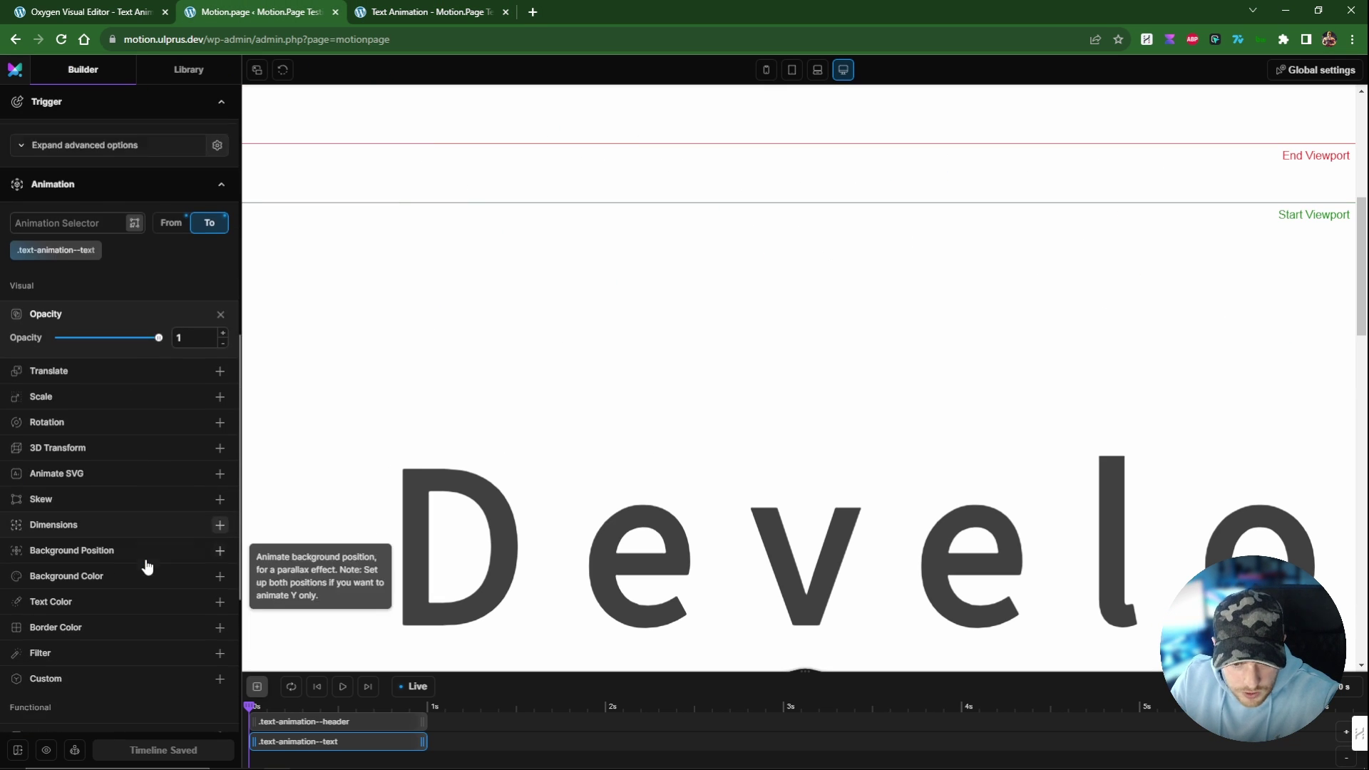
left_click(286, 715)
scroll(142, 621, "down", 1)
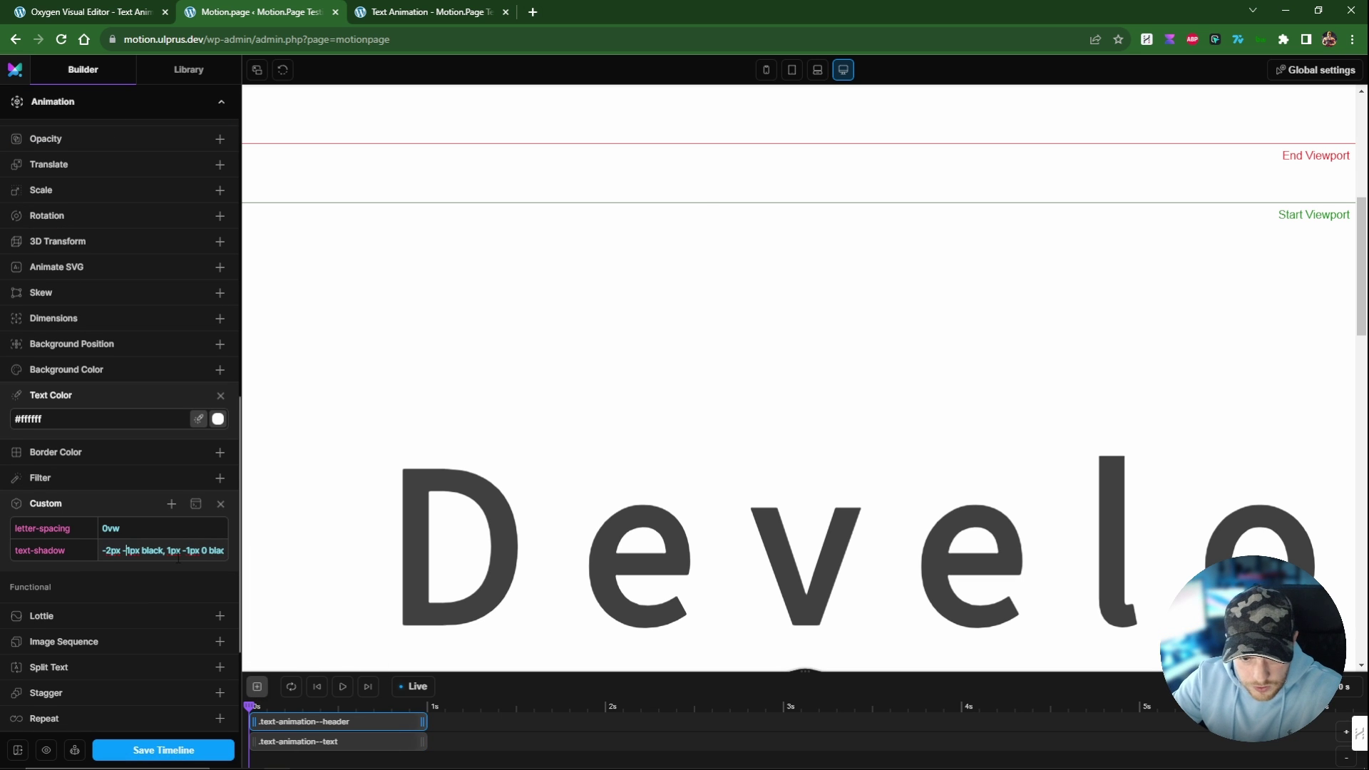
left_click(164, 750)
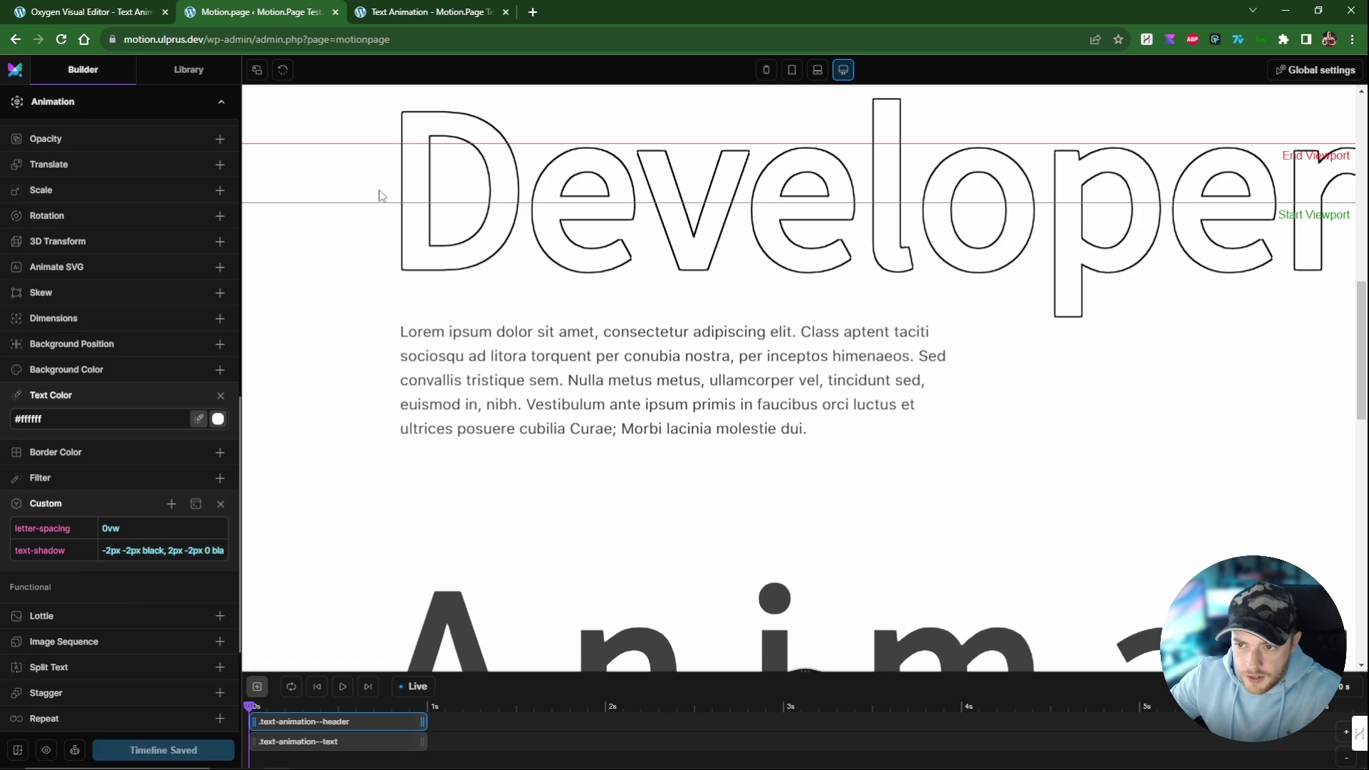
Reload the live Text Animation page and scroll both ways to check the 2px outlines and fading paragraphs.
left_click(431, 14)
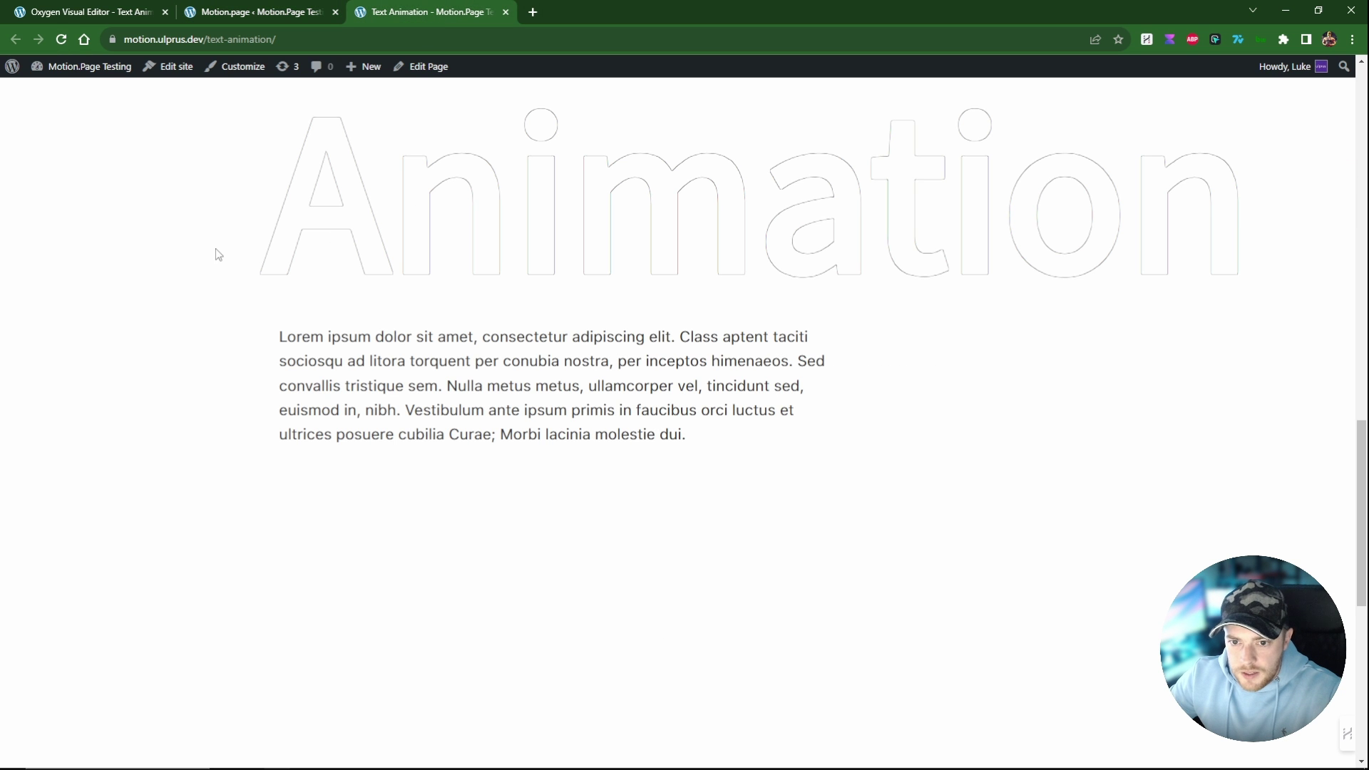
key("F5")
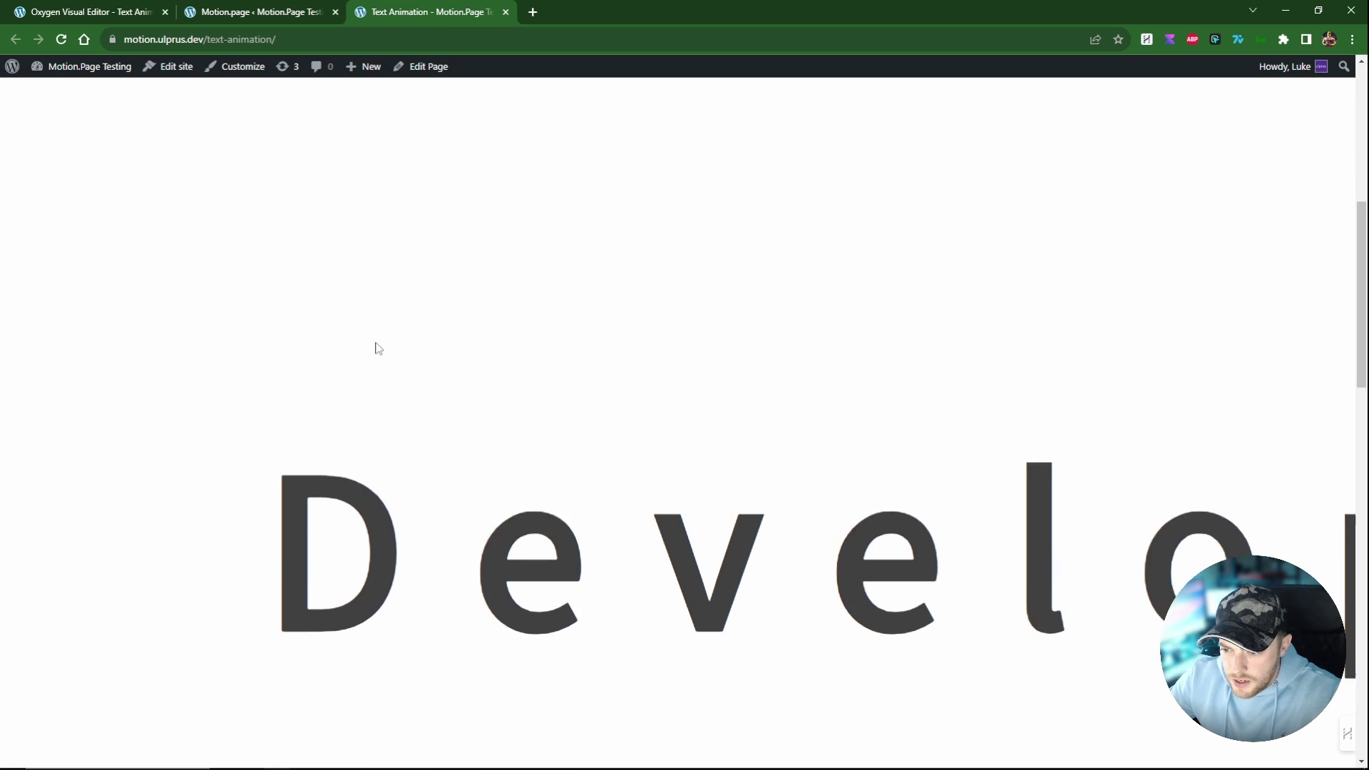
scroll(378, 348, "down", 3)
scroll(377, 348, "down", 2)
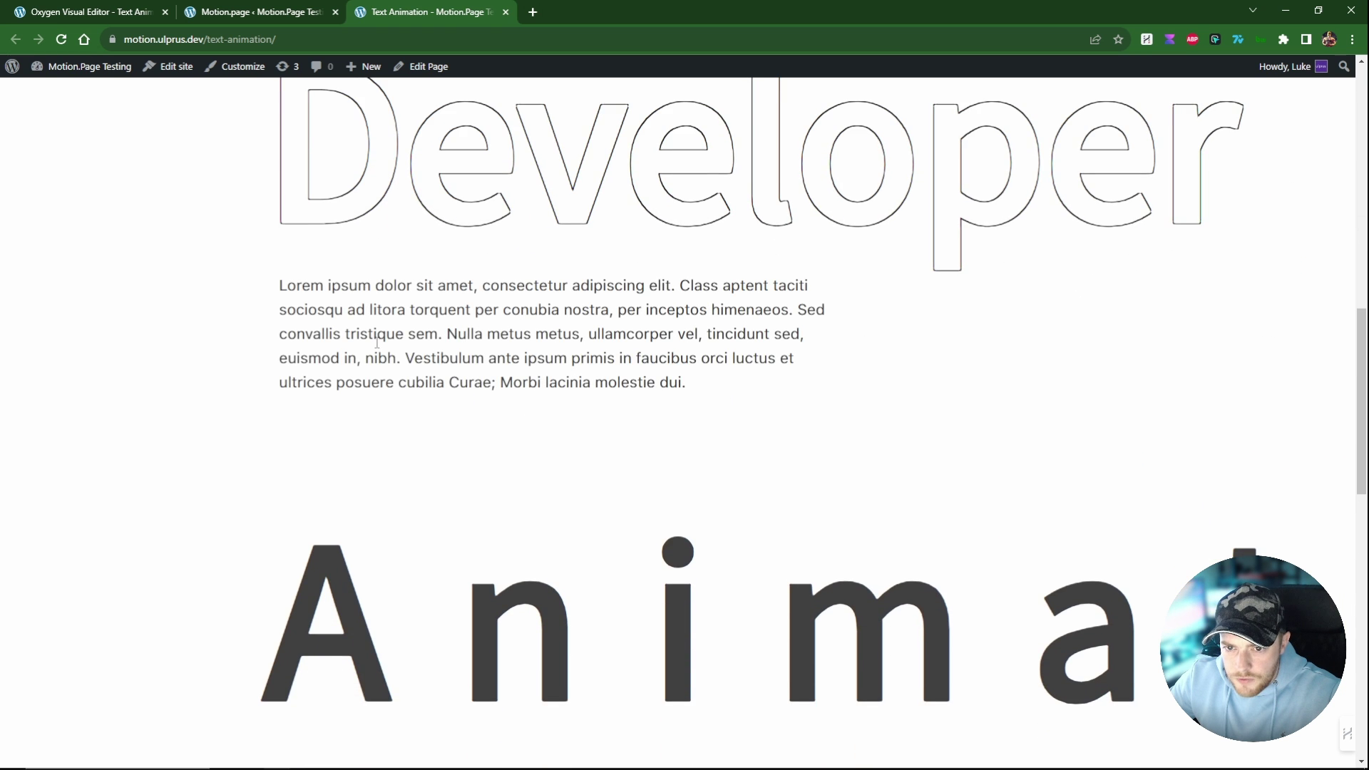
scroll(376, 343, "down", 5)
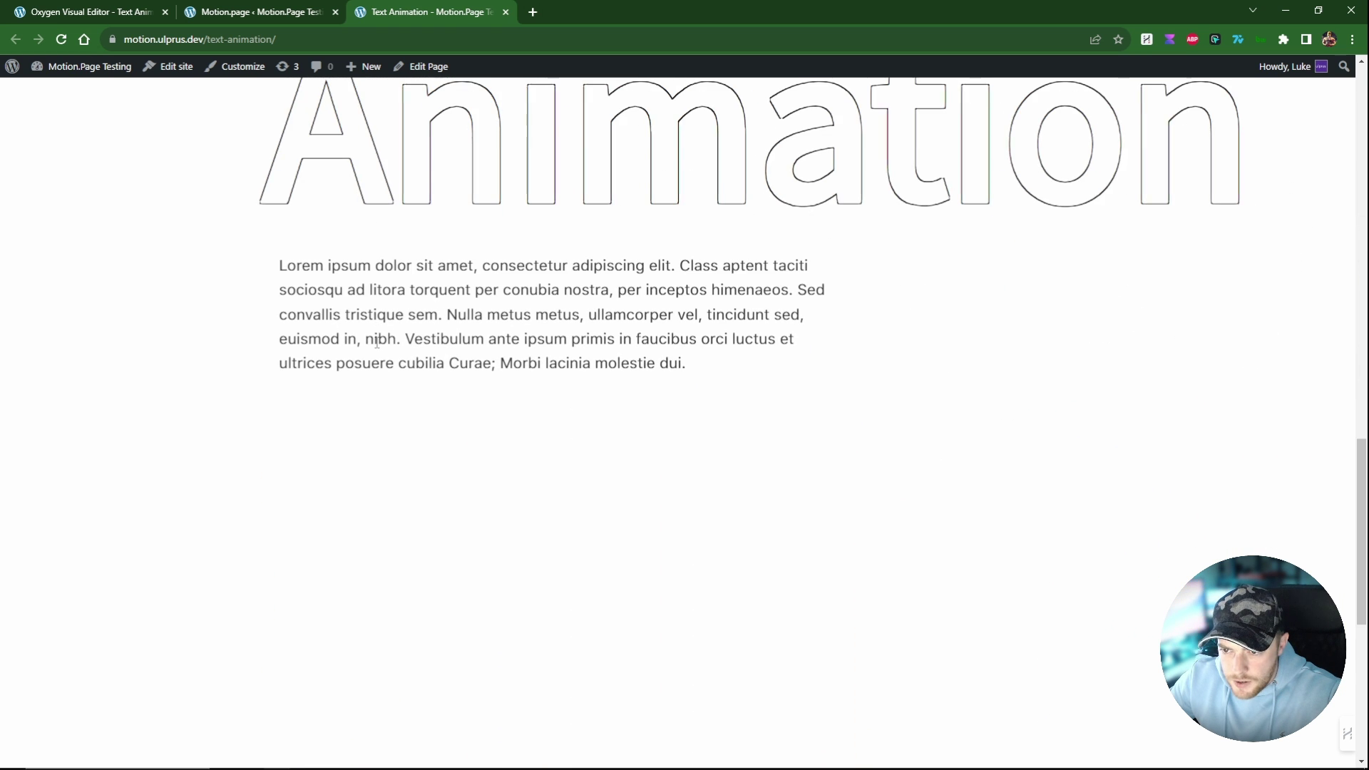
scroll(385, 356, "up", 1)
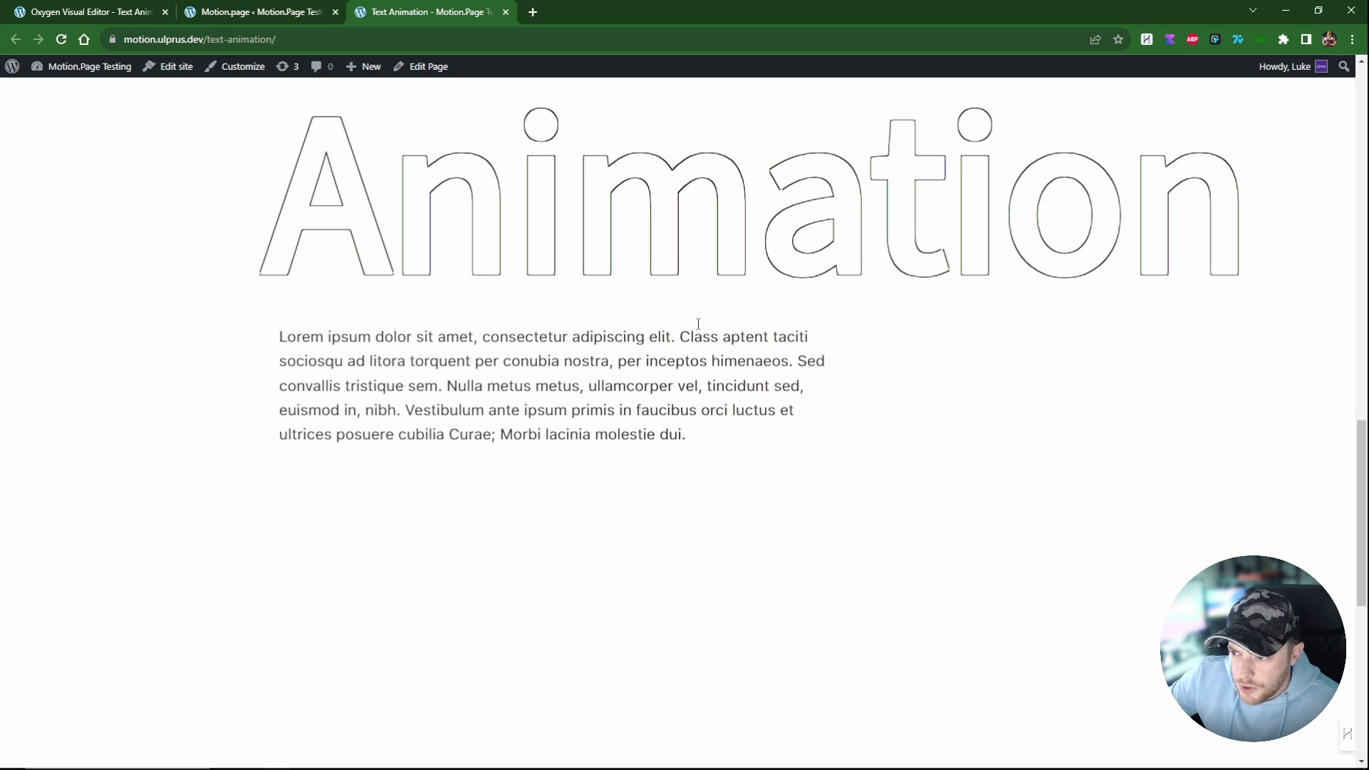
scroll(919, 335, "down", 10)
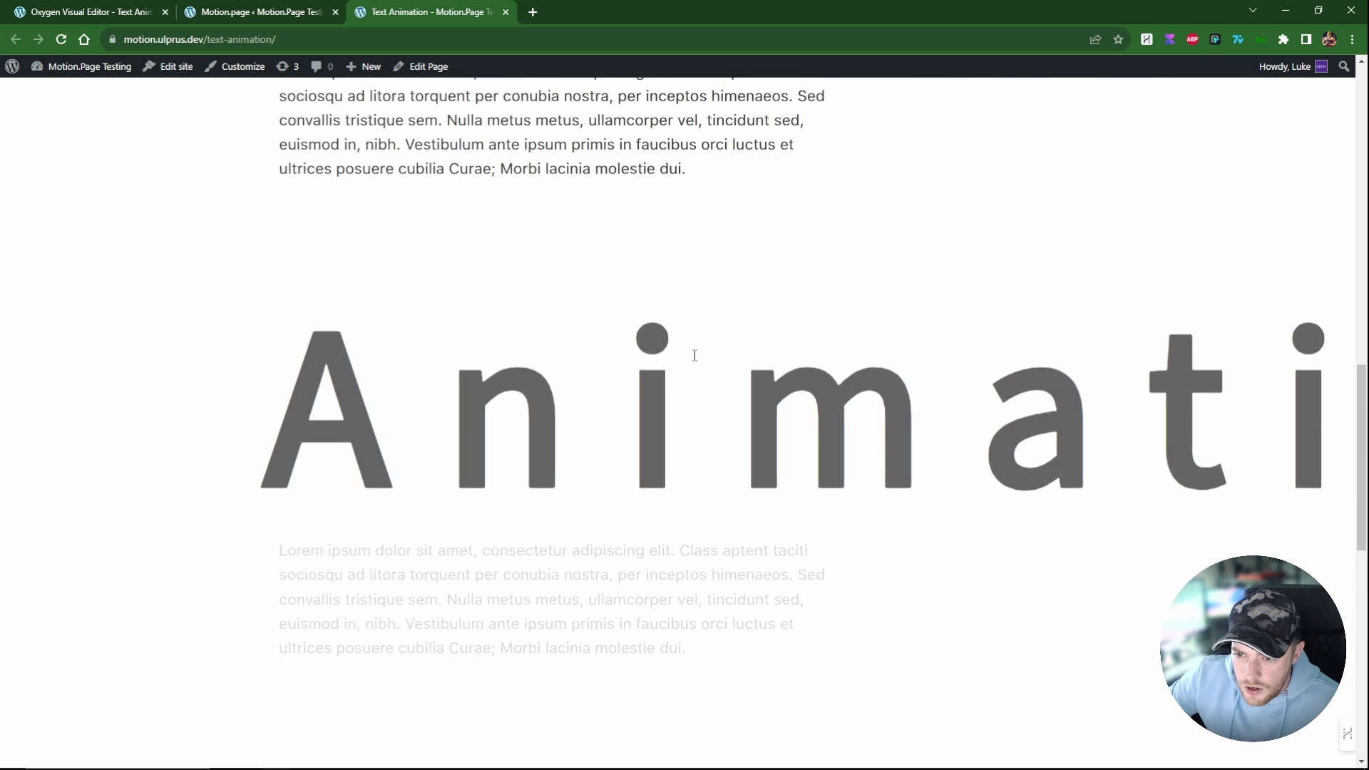
scroll(690, 358, "up", 10)
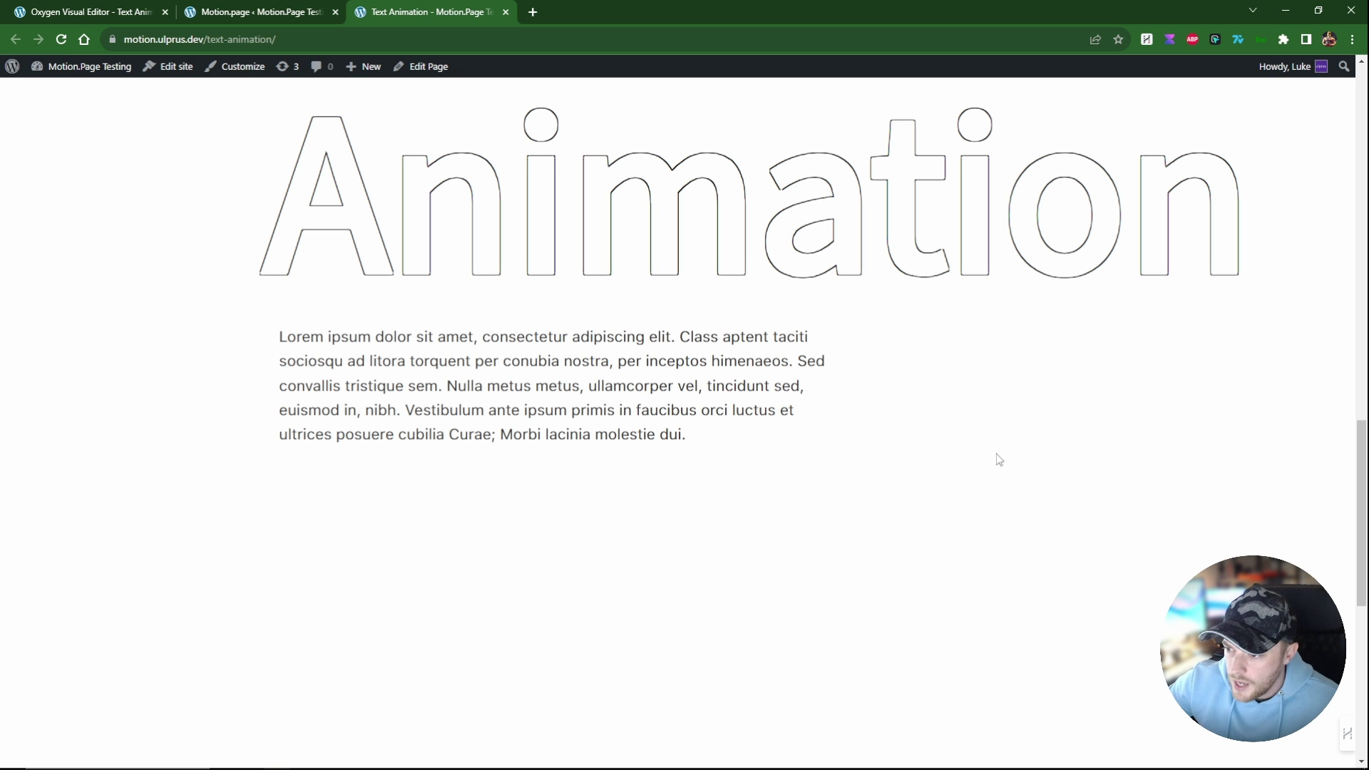
scroll(943, 447, "up", 8)
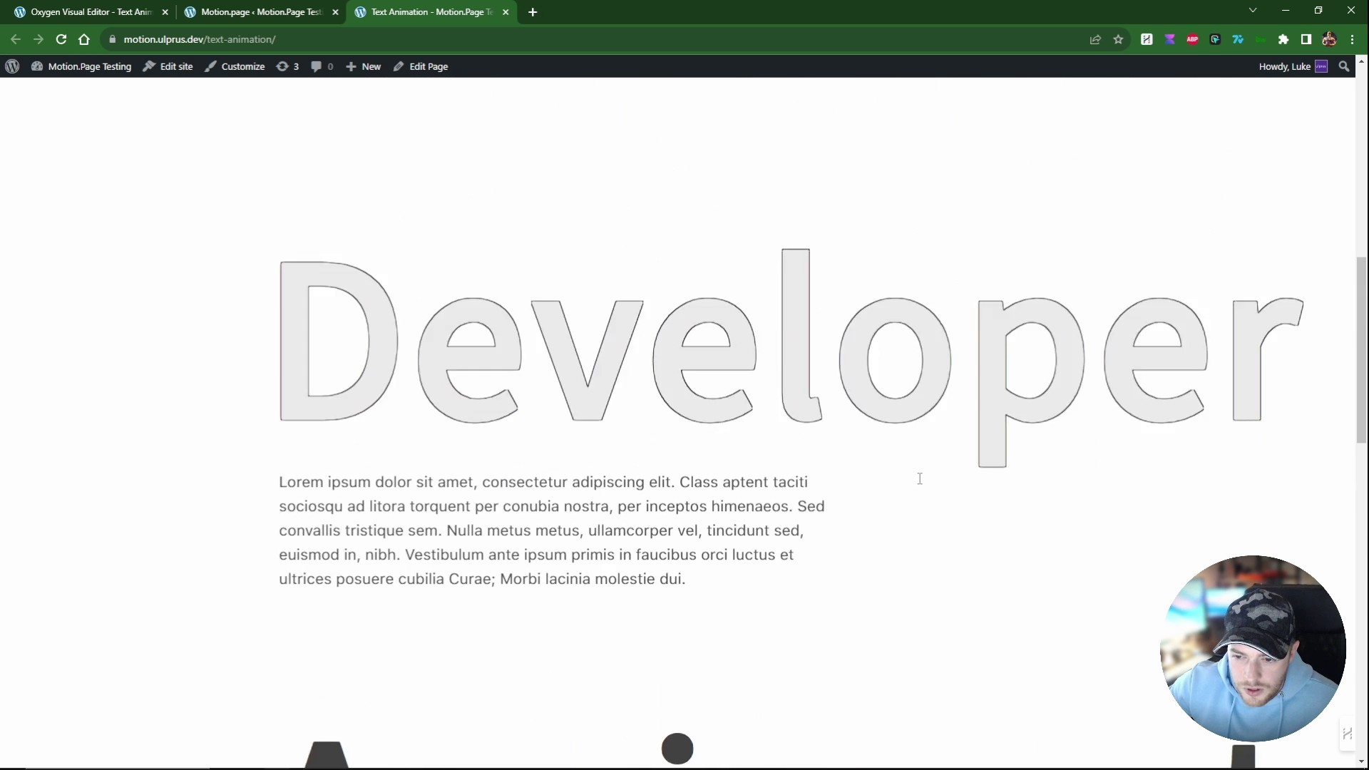
scroll(927, 489, "down", 8)
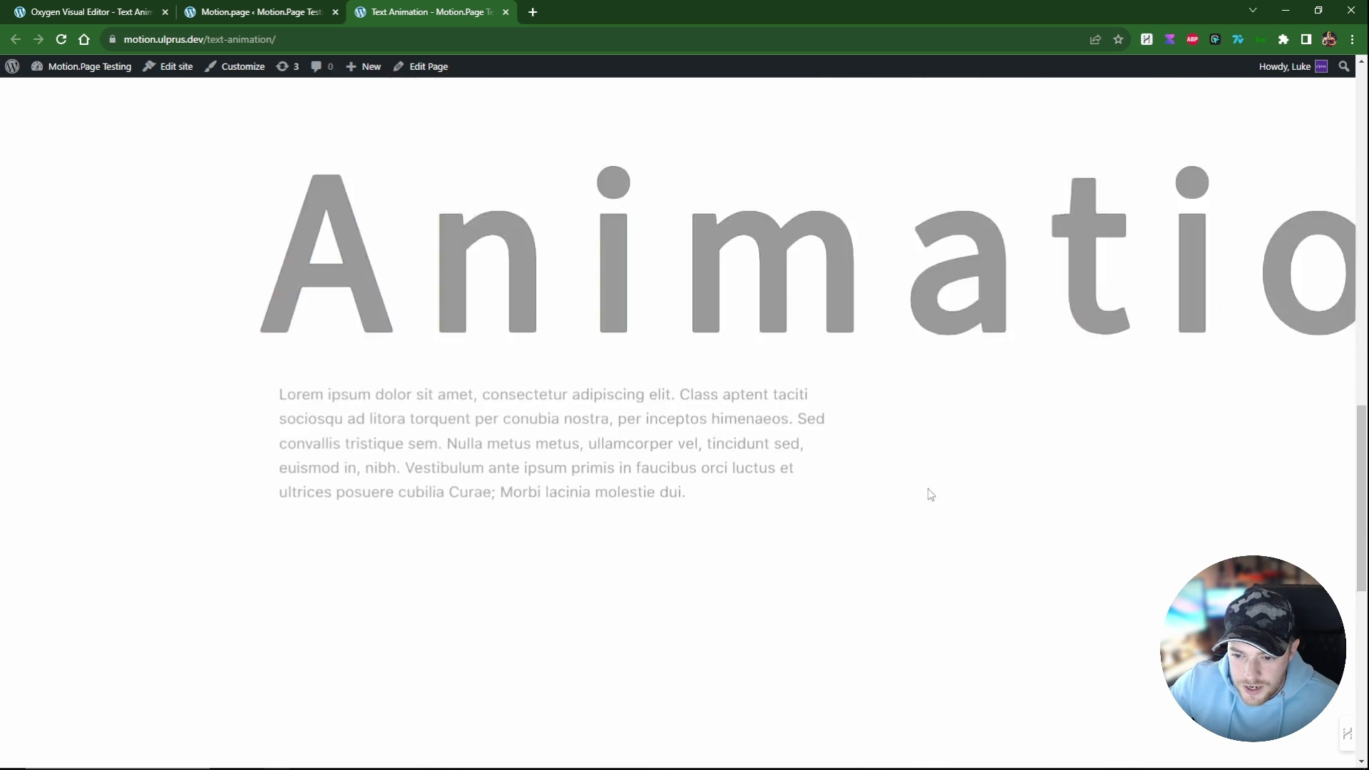
scroll(920, 503, "up", 8)
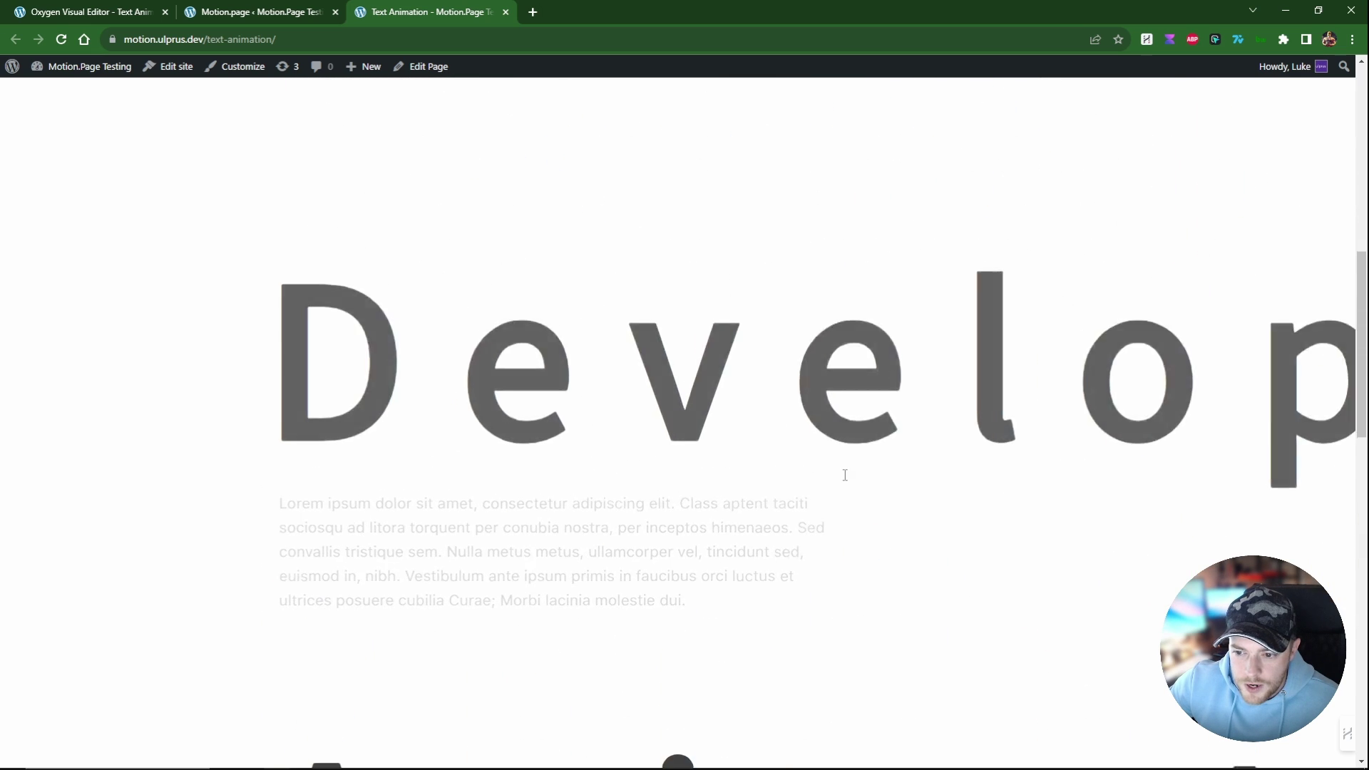
scroll(682, 342, "down", 9)
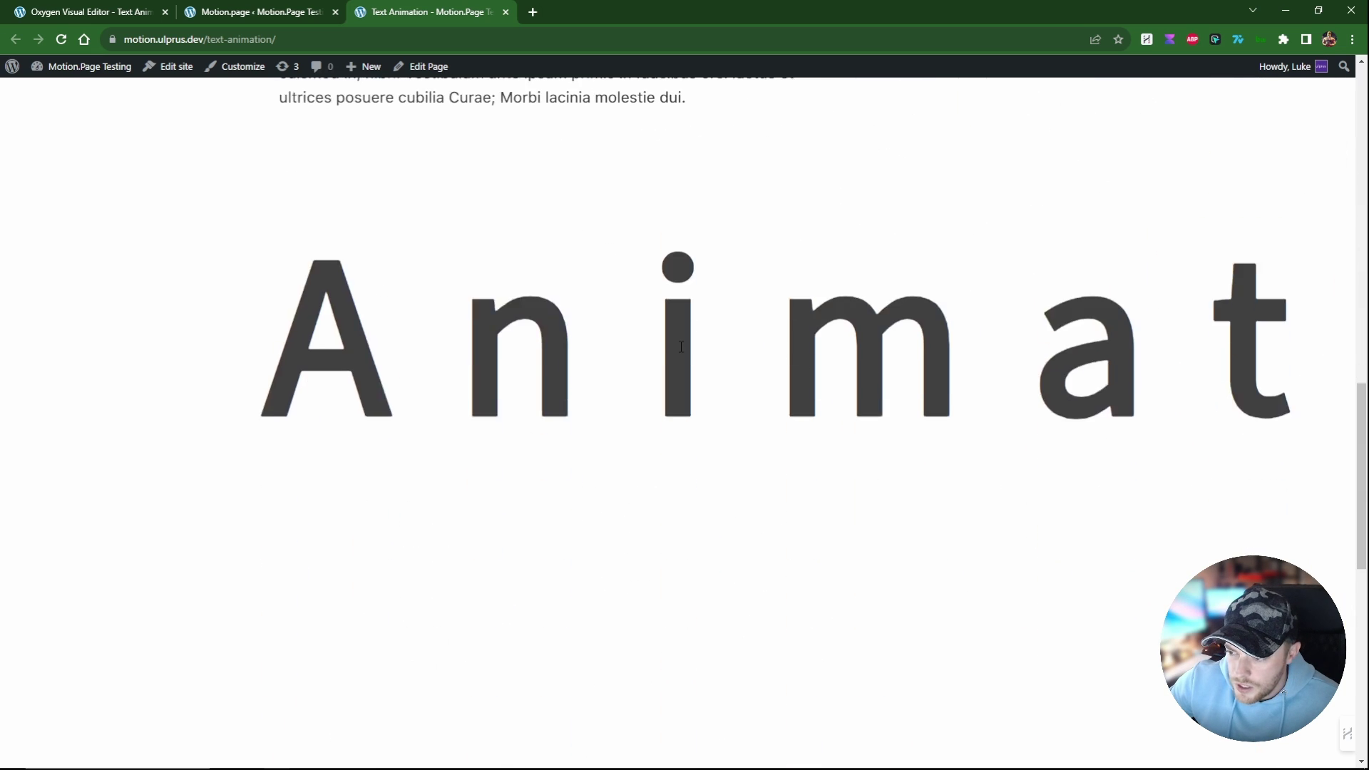